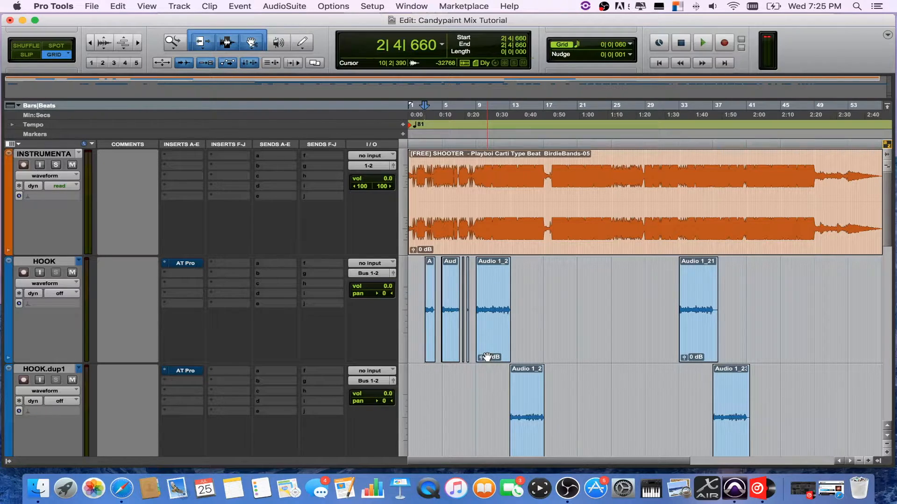
Look over the instrumental and hook tracks, selecting each in turn, and browse the track commands
click(44, 154)
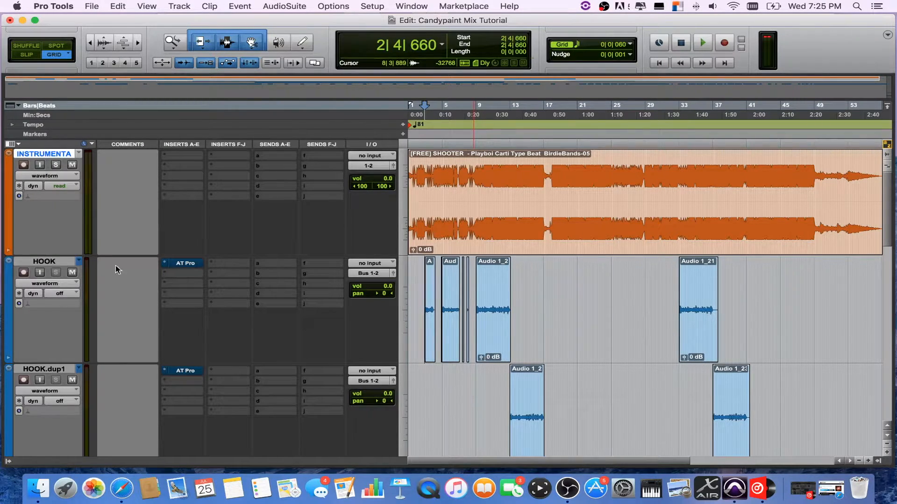
scroll(116, 270, down, 10)
scroll(116, 270, up, 5)
scroll(116, 269, up, 5)
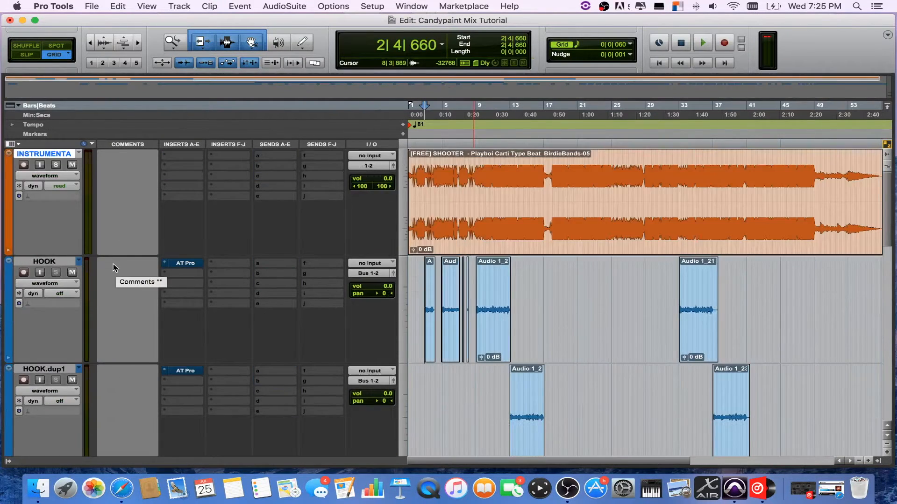
scroll(108, 265, down, 10)
scroll(107, 264, up, 10)
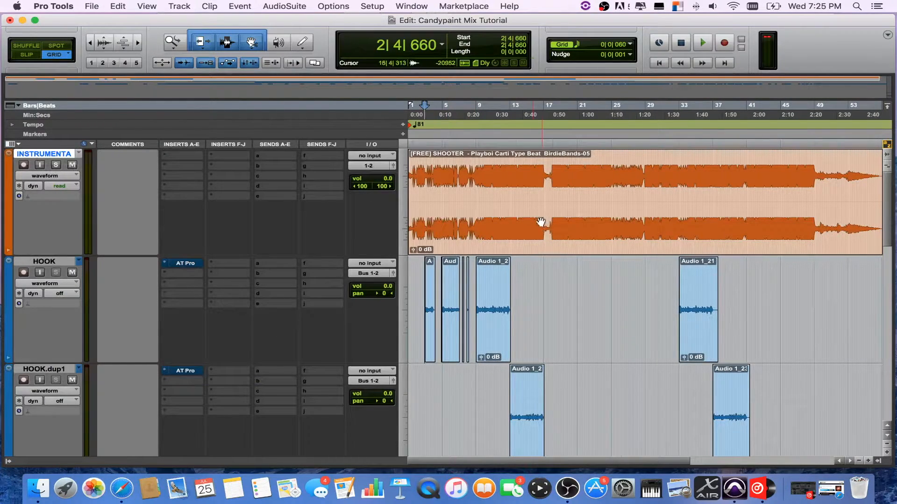
click(189, 6)
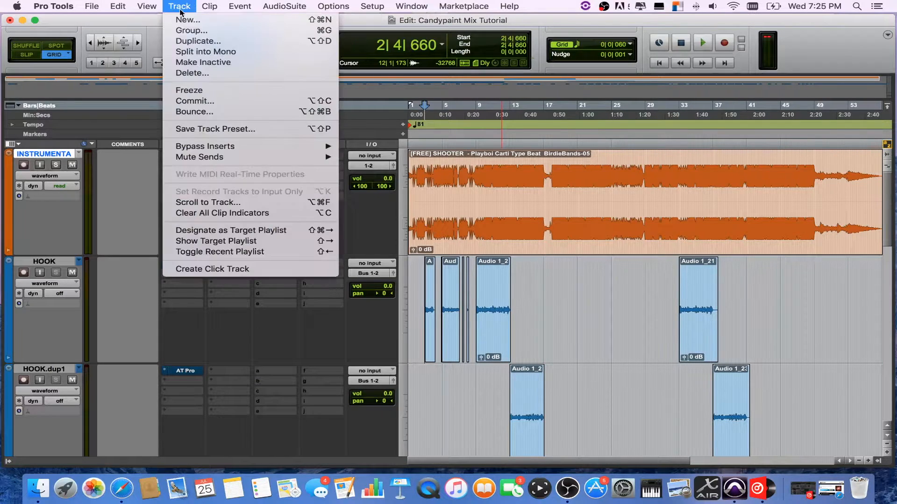
click(45, 152)
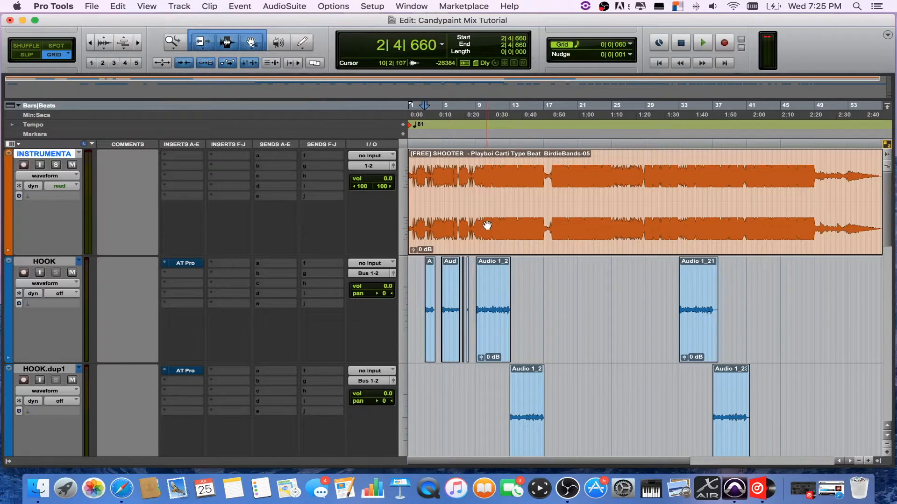
click(46, 262)
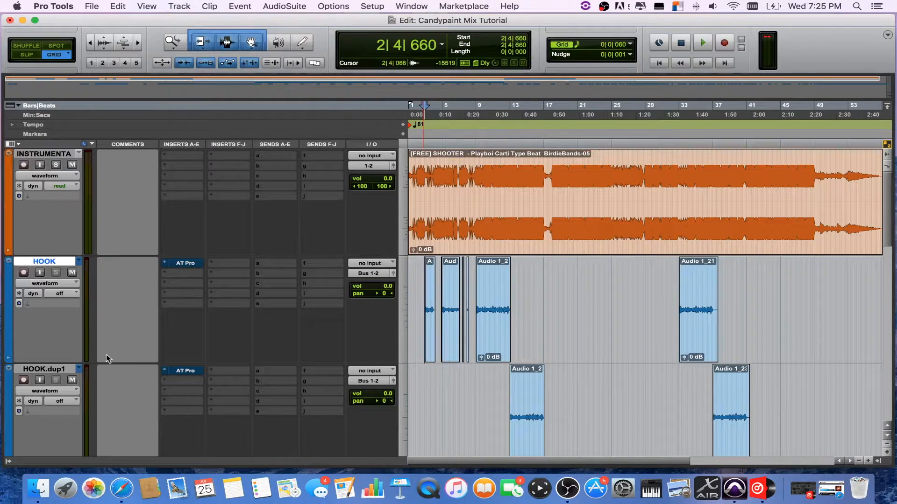
Switch the LEAD VOCALS track view to volume
scroll(518, 318, down, 3)
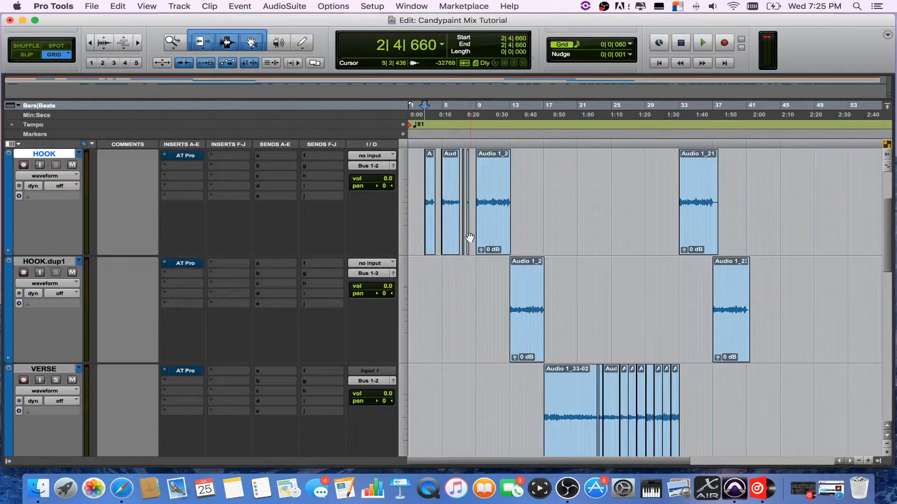
scroll(476, 241, down, 6)
scroll(505, 231, up, 3)
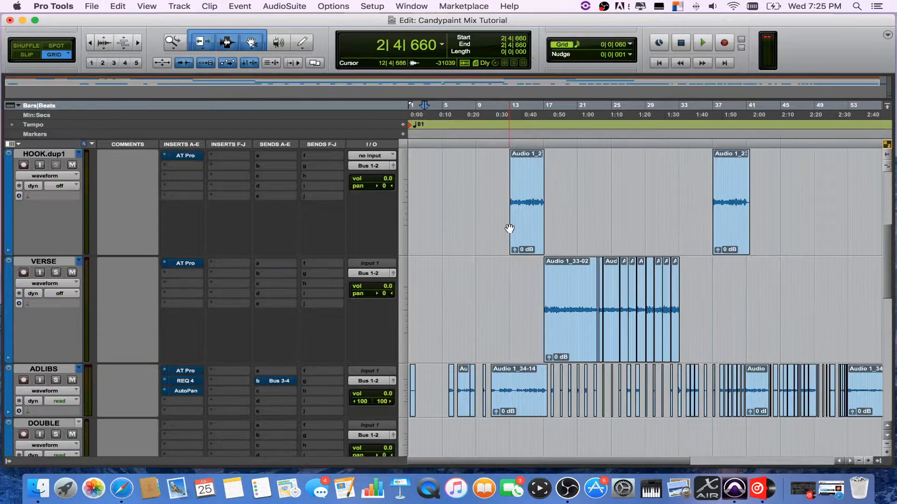
scroll(503, 234, down, 9)
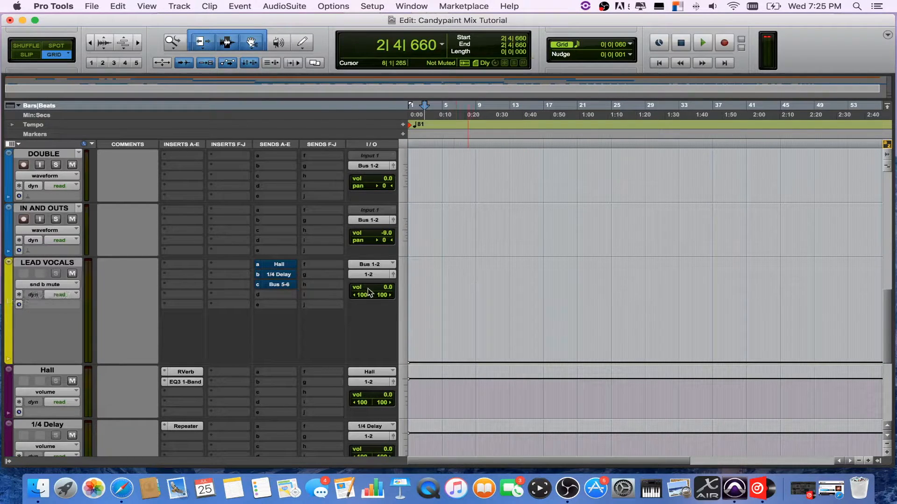
click(43, 282)
click(64, 237)
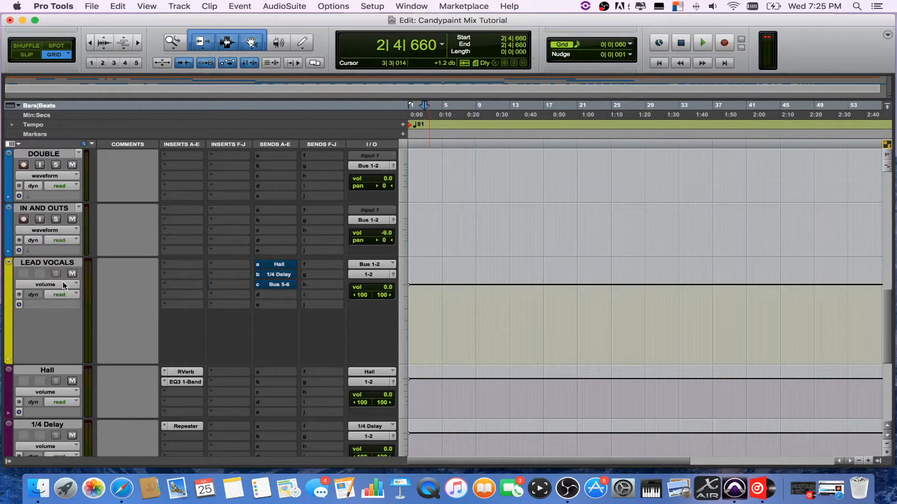
Examine the bus outputs, inserts and sends of the tracks from the instrumental down to the MASTER track
scroll(275, 253, up, 15)
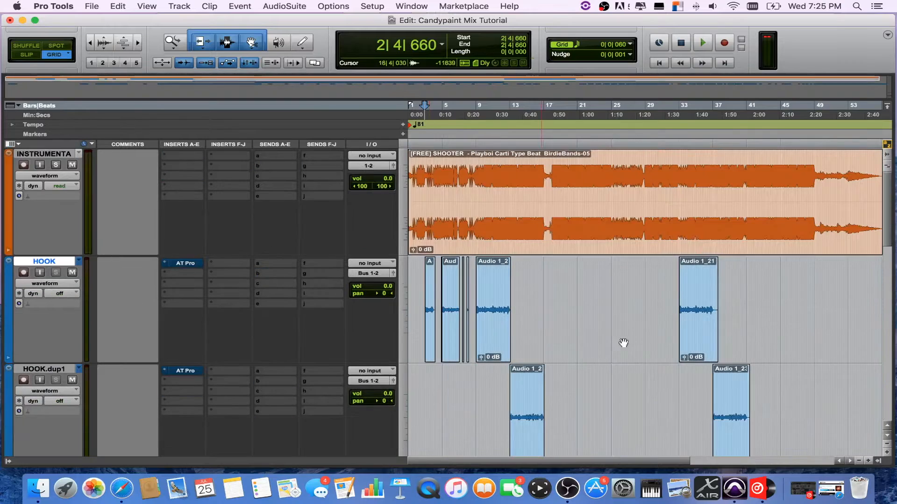
scroll(447, 321, down, 5)
scroll(447, 321, down, 5)
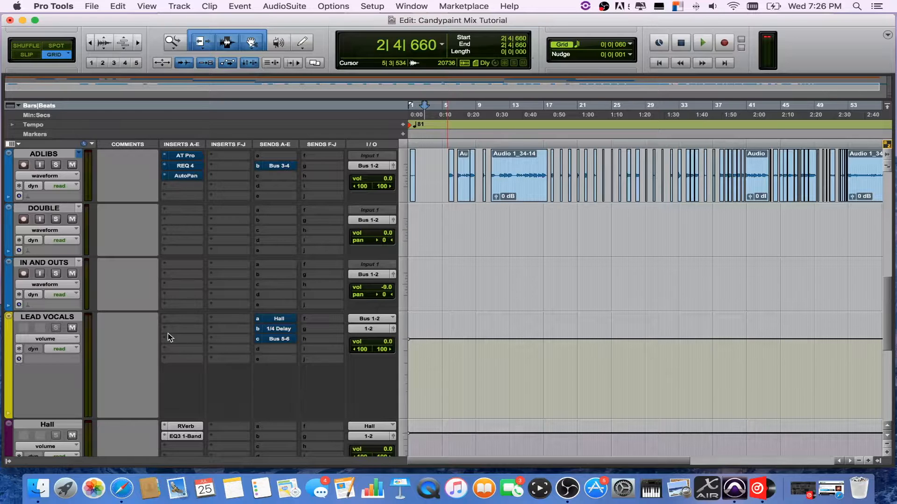
scroll(167, 332, down, 10)
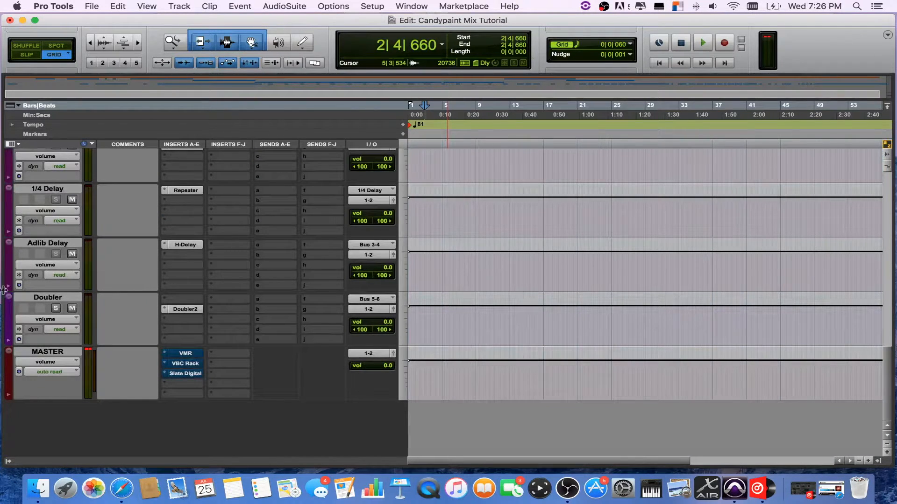
scroll(152, 287, up, 10)
scroll(152, 287, up, 5)
scroll(152, 287, down, 3)
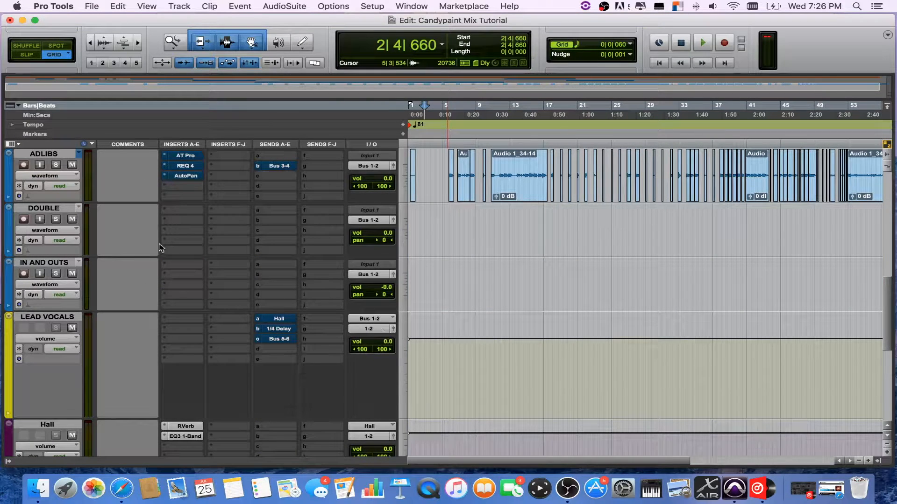
scroll(250, 268, up, 3)
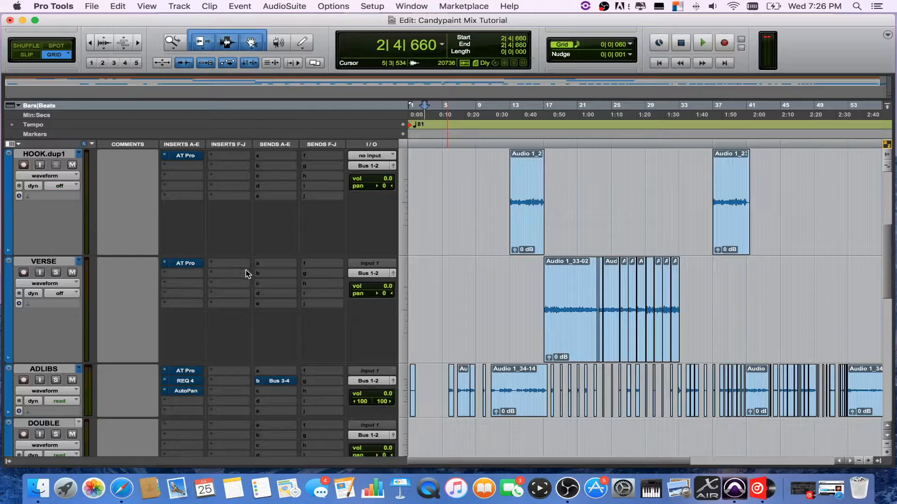
scroll(245, 270, up, 2)
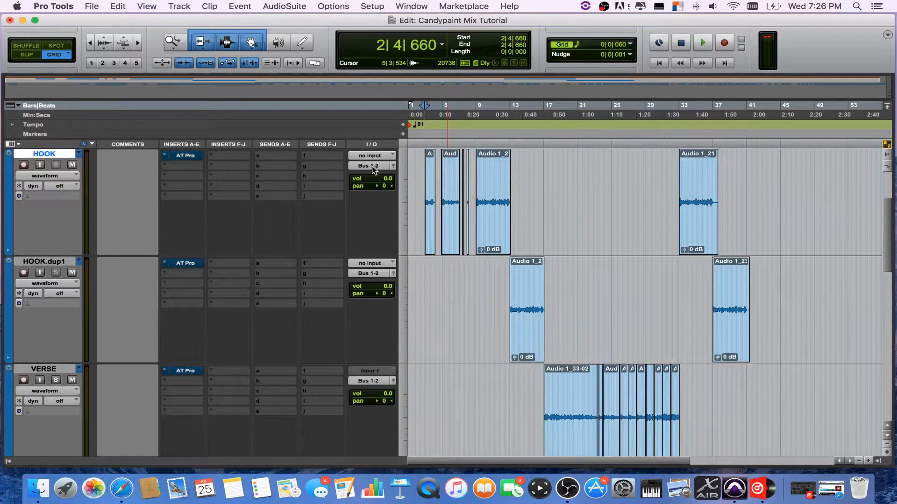
scroll(413, 200, up, 2)
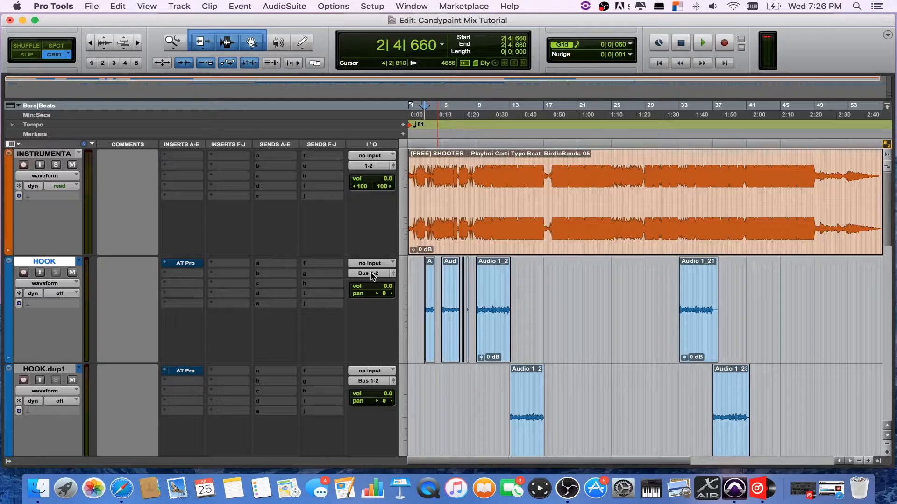
scroll(387, 306, down, 6)
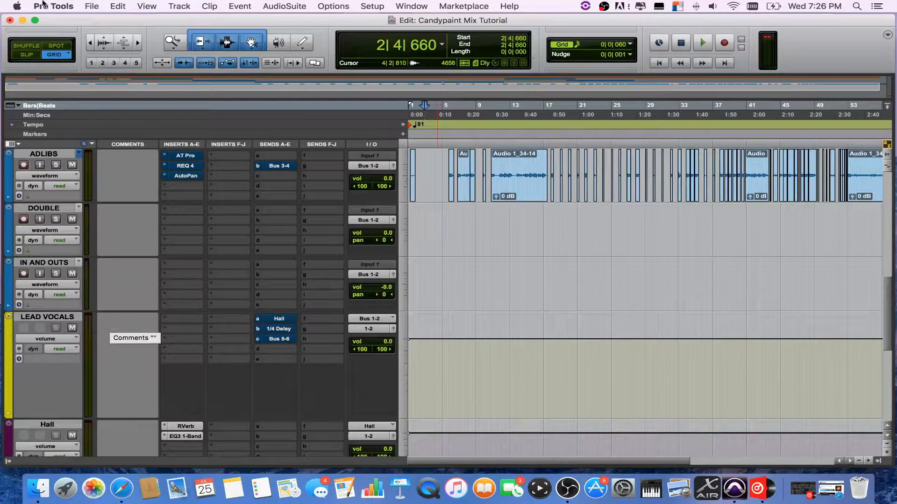
scroll(387, 223, up, 8)
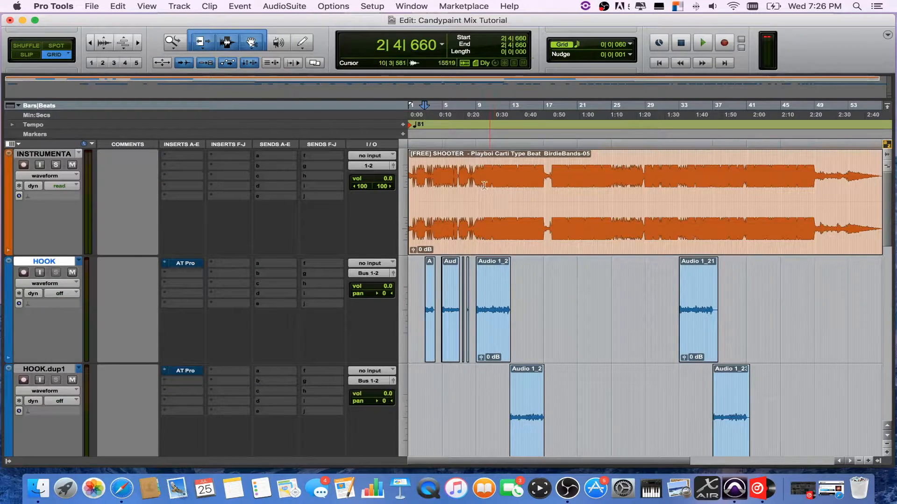
Switch to the desktop, move the [FREE] SHOOTER MP3 to a clear spot, and load it into deck A of VirtualDJ
click(21, 20)
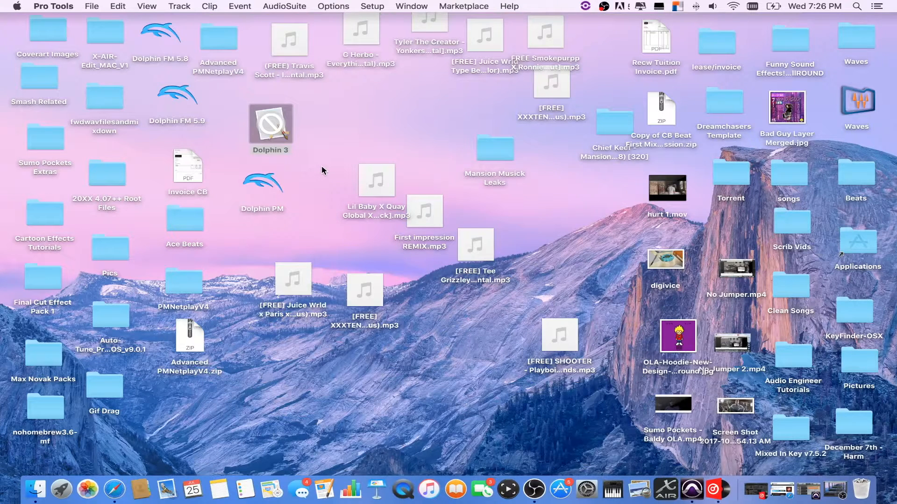
drag(381, 176, 379, 153)
drag(563, 327, 465, 320)
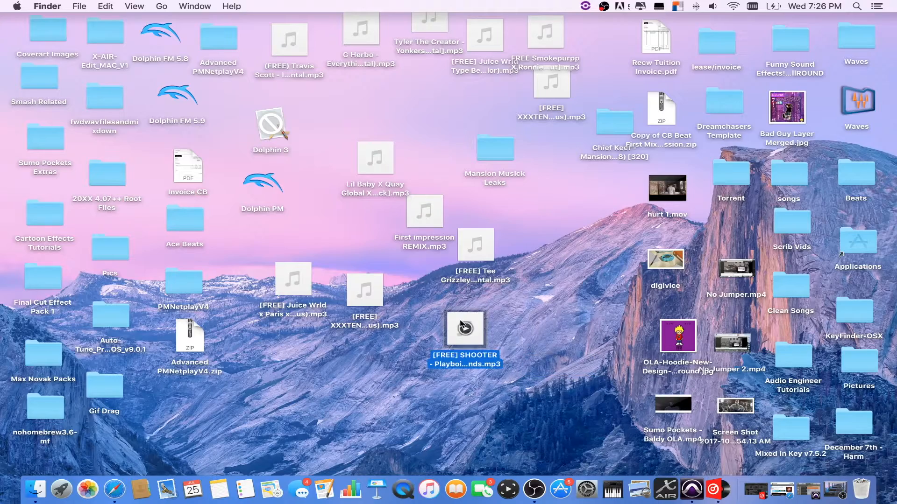
click(715, 497)
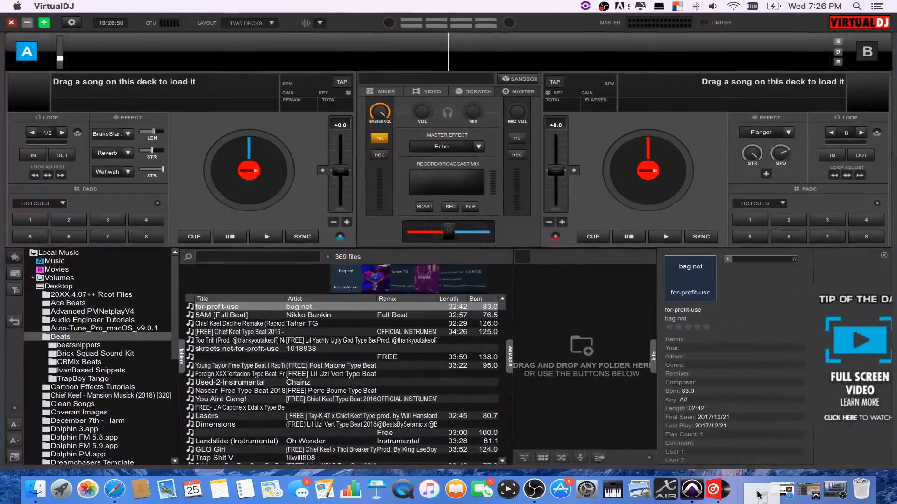
drag(758, 493, 193, 79)
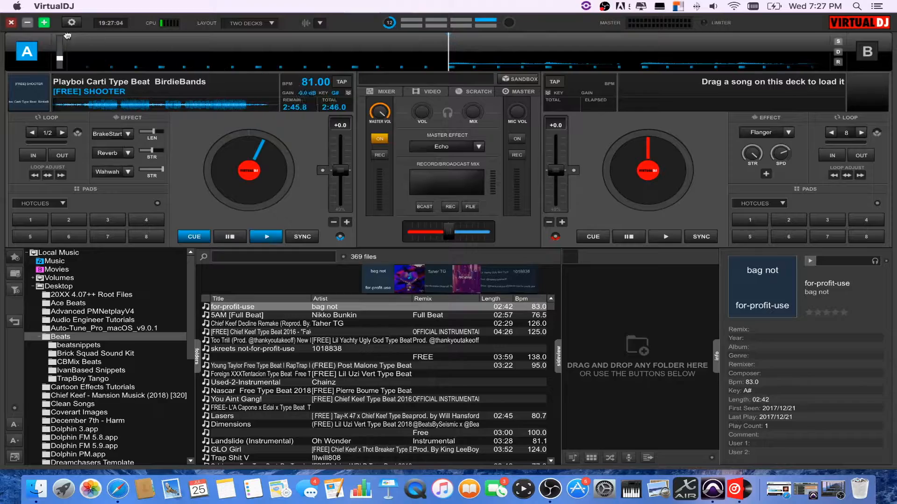
Switch back to Pro Tools and confirm the session's starting tempo as 81 BPM with quarter-note resolution
click(28, 22)
click(785, 494)
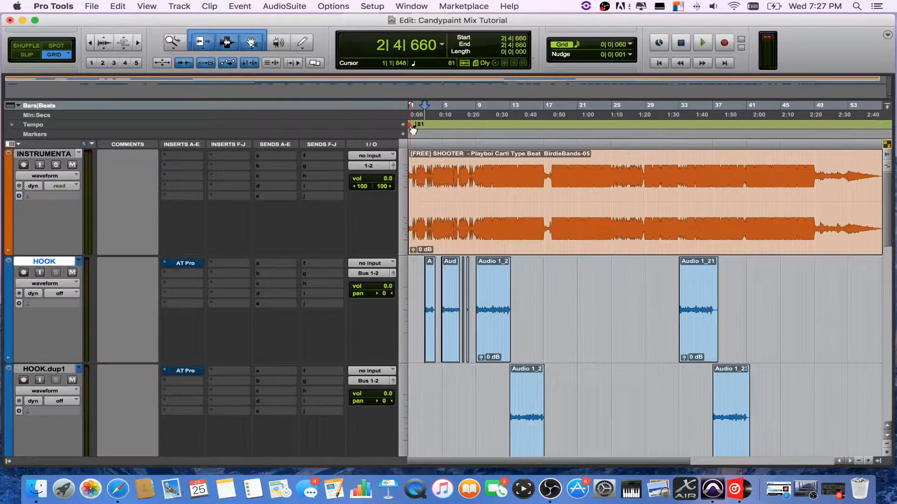
double_click(411, 126)
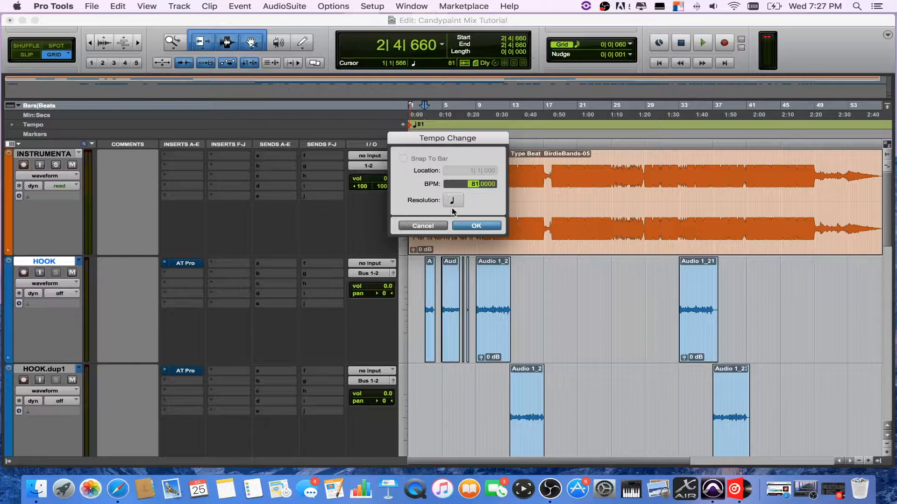
click(463, 225)
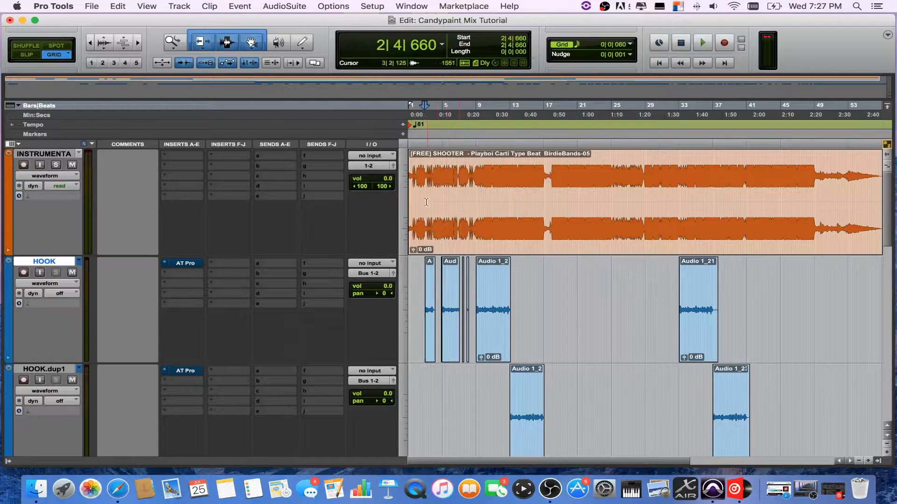
Examine the instrumental's waveform against the bar grid near the start of the song
key(t)
key(t)
key(t)
key(t)
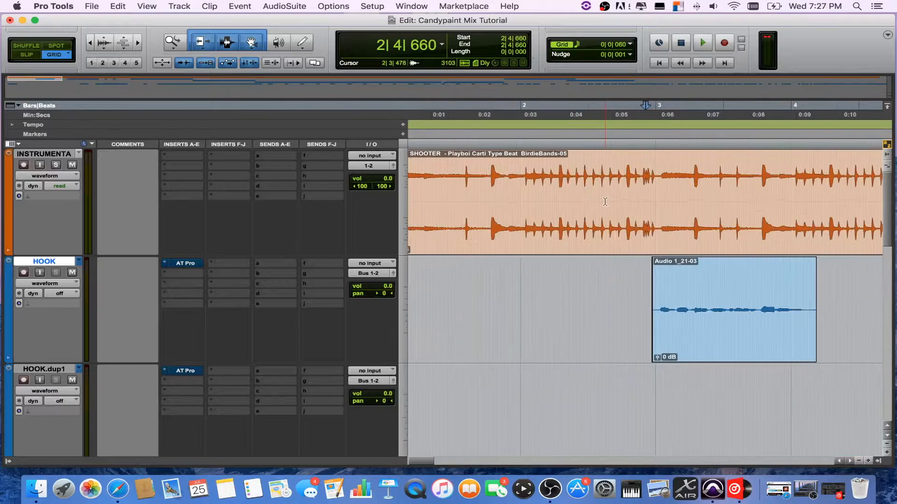
key(r)
key(r)
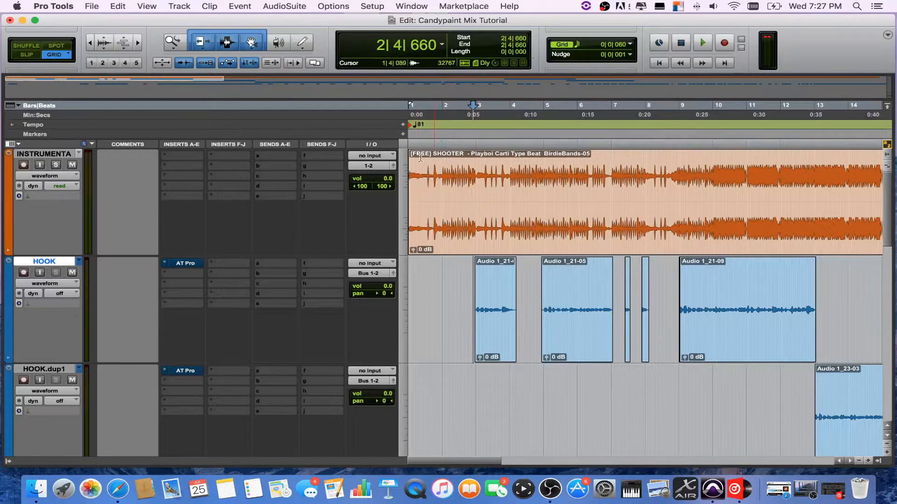
Check the tempo setting of the H-Delay plug-in on the Adlib Delay track and close the plug-in
scroll(132, 239, down, 15)
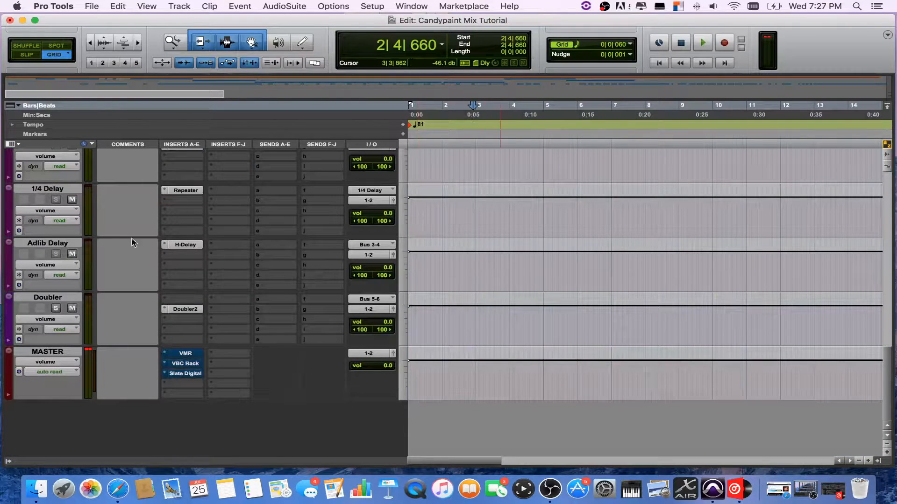
scroll(110, 240, up, 5)
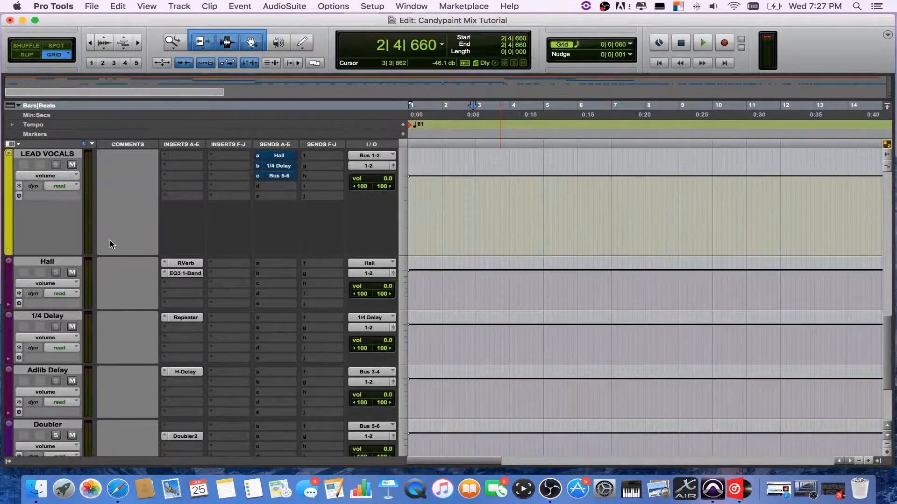
click(186, 318)
click(186, 372)
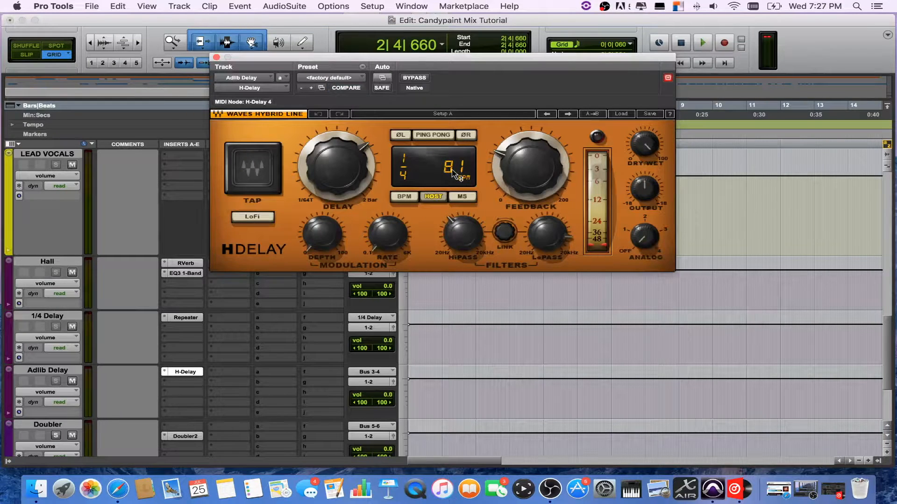
click(217, 58)
scroll(256, 233, up, 5)
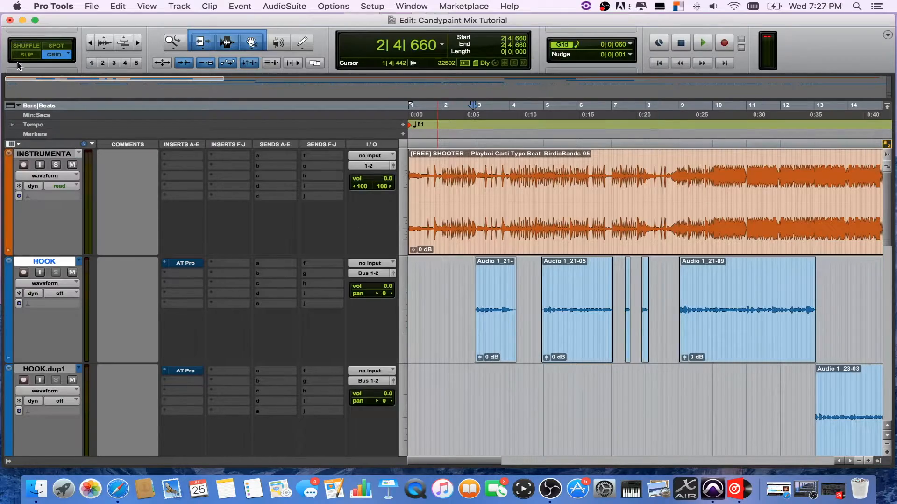
Switch to Safari and show the full address of the nickfever.com delay and reverb calculator page
click(22, 20)
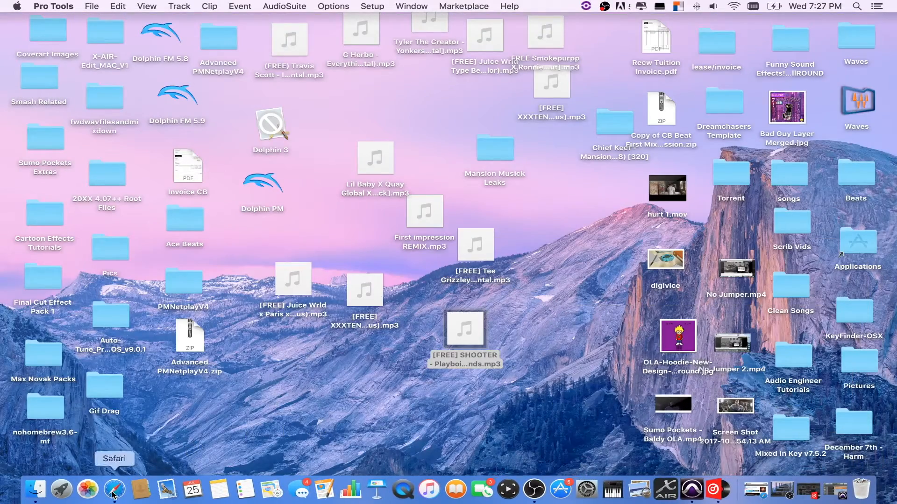
click(114, 490)
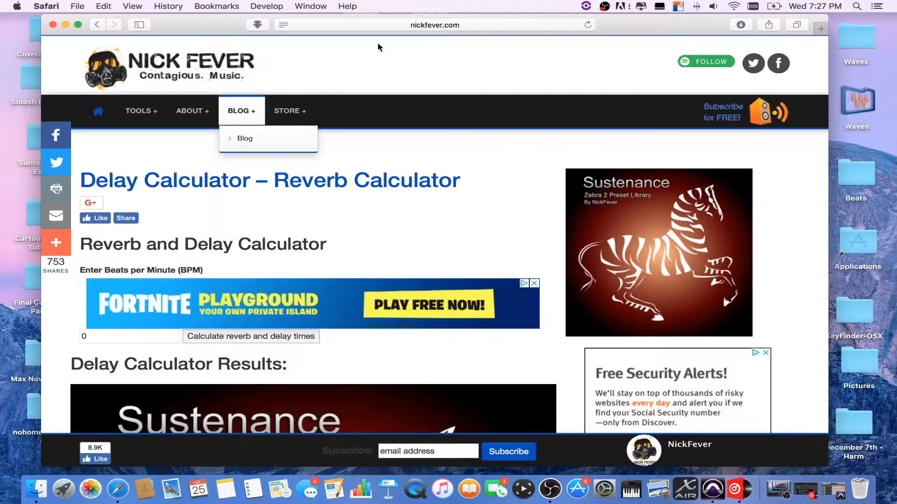
click(532, 28)
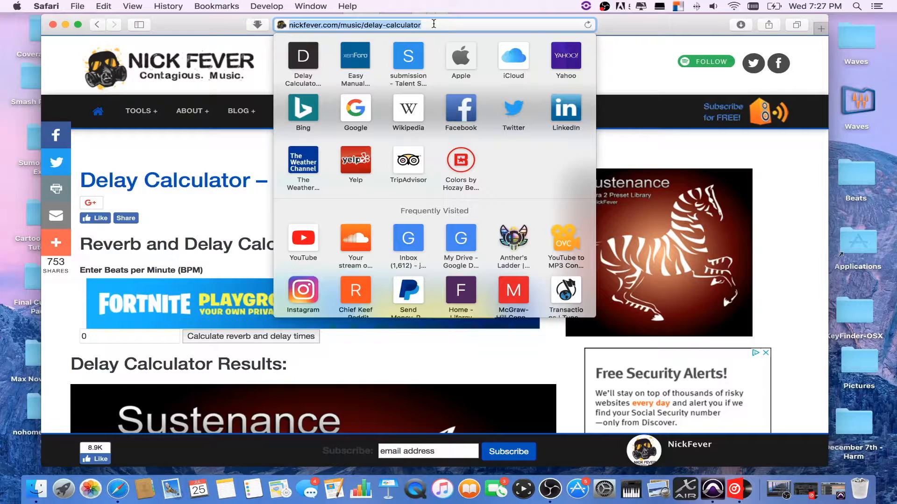
Calculate the reverb and delay times for 81 BPM with the web page's calculator
click(182, 25)
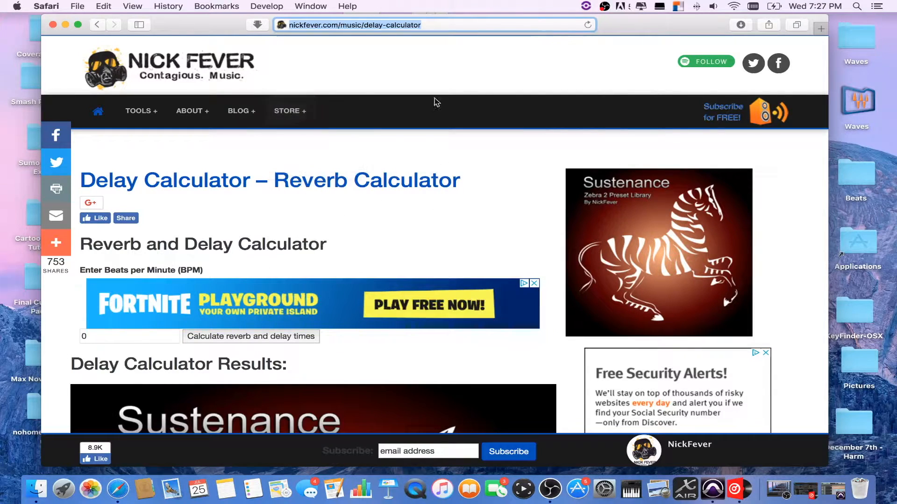
scroll(367, 217, down, 1)
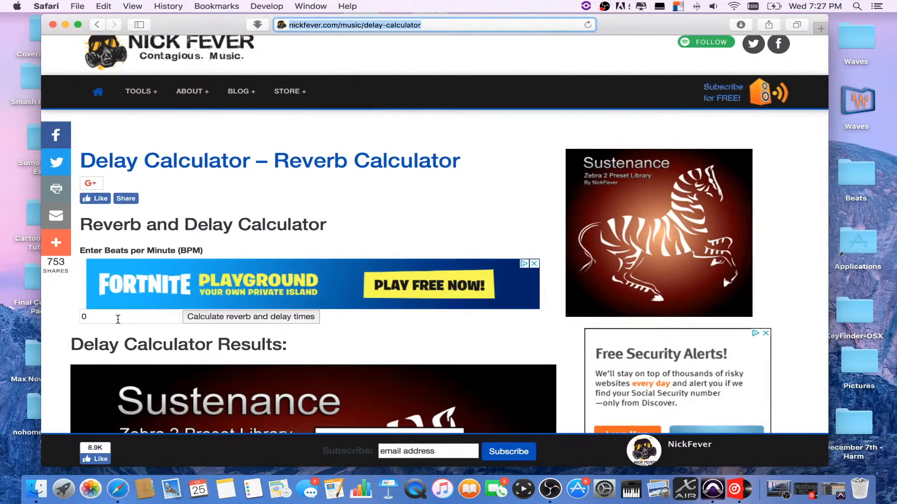
click(119, 320)
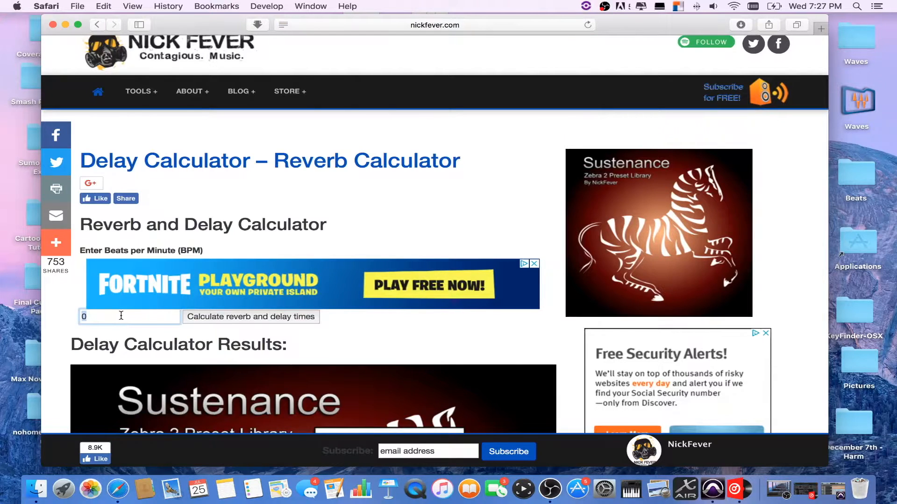
text(81)
click(249, 317)
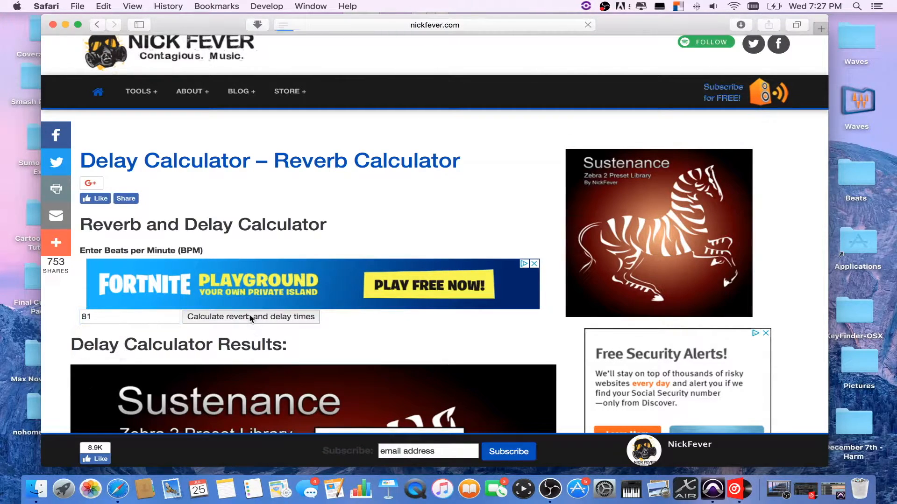
Examine the calculated note, triplet and dotted delay times on the results page
scroll(301, 244, down, 10)
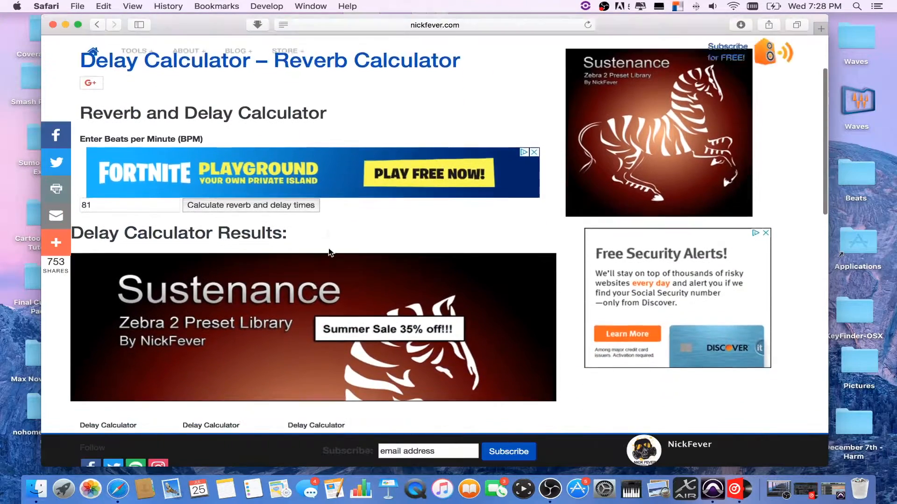
scroll(323, 254, down, 1)
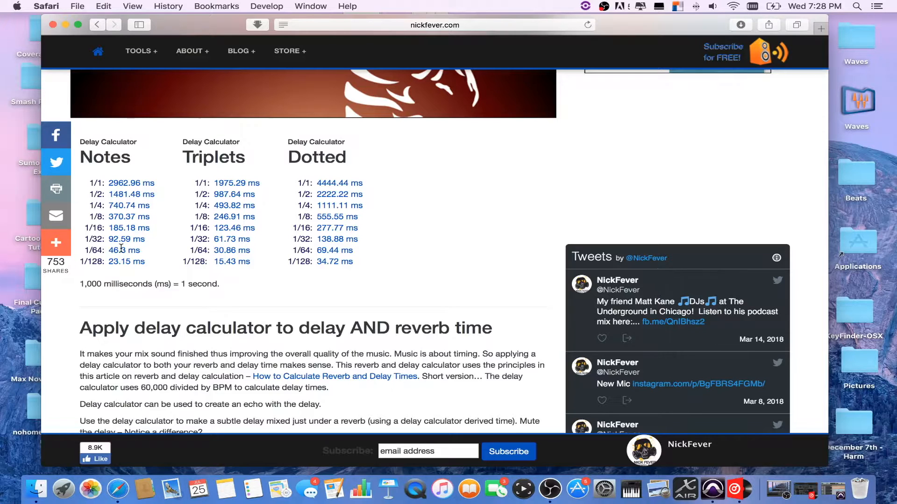
scroll(193, 148, up, 10)
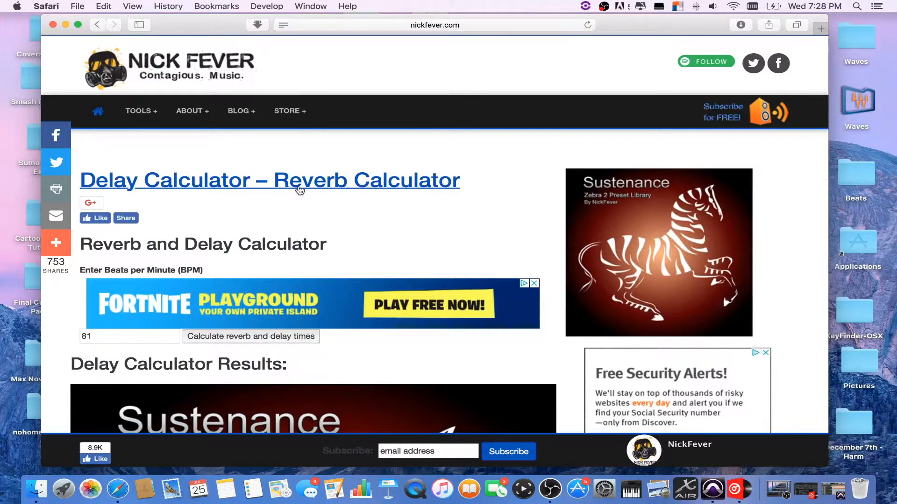
scroll(240, 244, down, 10)
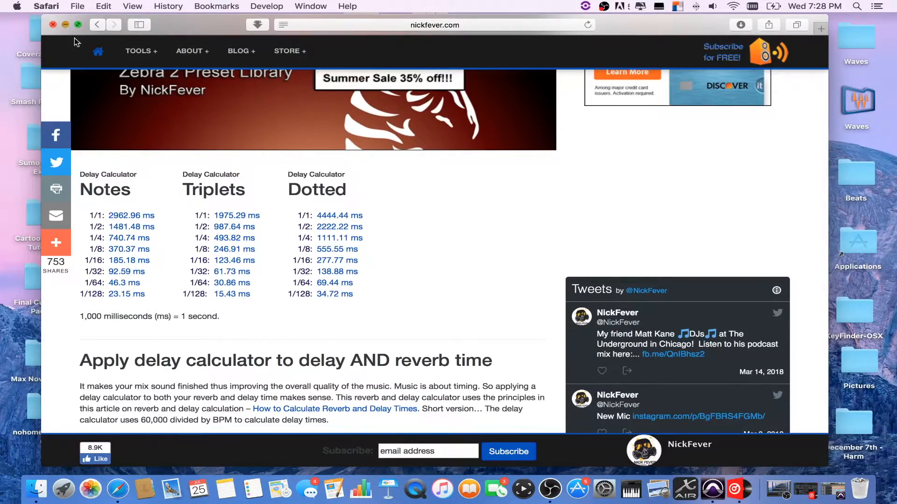
Switch back to Pro Tools, set the predelay of the RVerb plug-in on the Hall track to 92.6 ms and close it
click(66, 24)
click(808, 490)
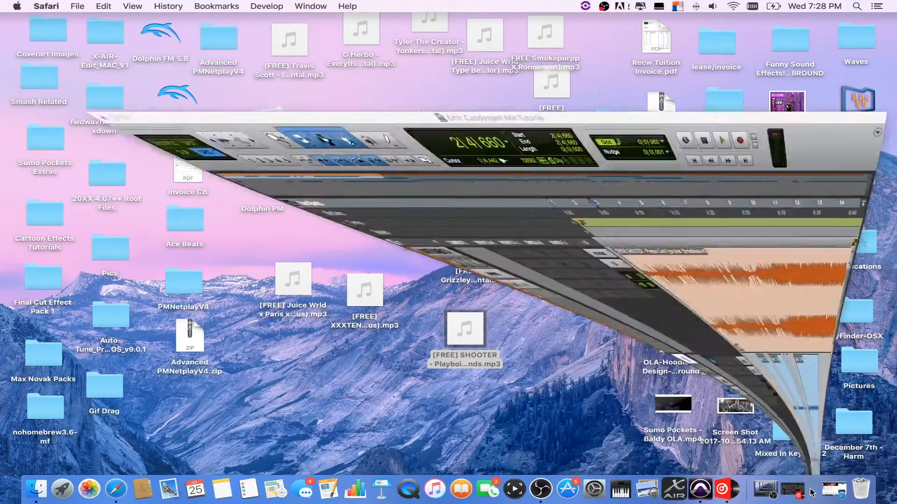
scroll(327, 250, down, 3)
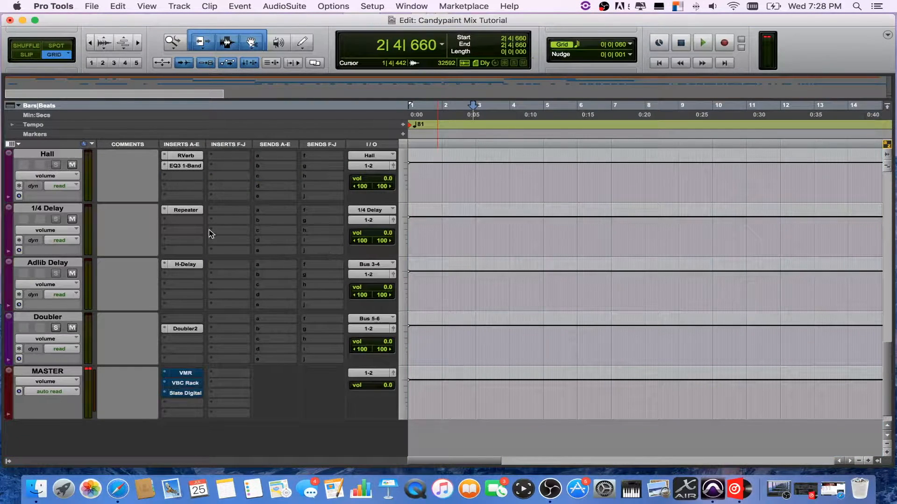
scroll(209, 228, up, 3)
click(186, 264)
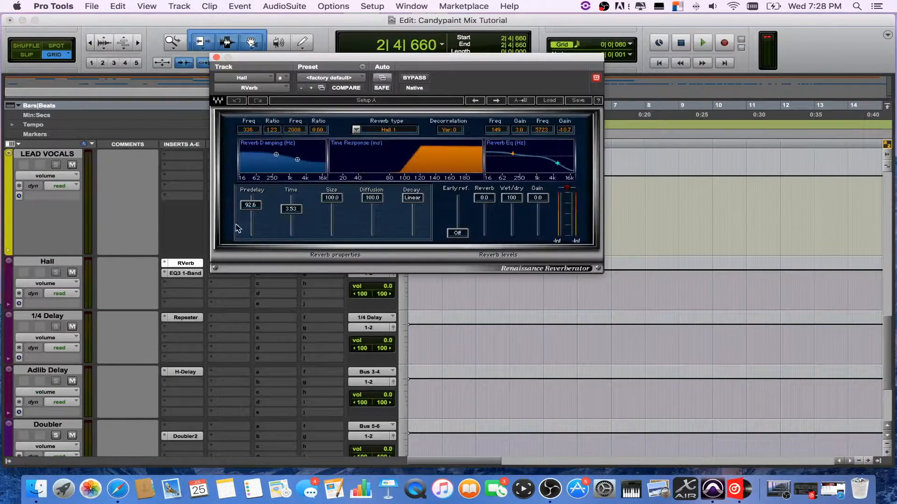
click(251, 206)
text(92.)
key(Return)
click(216, 57)
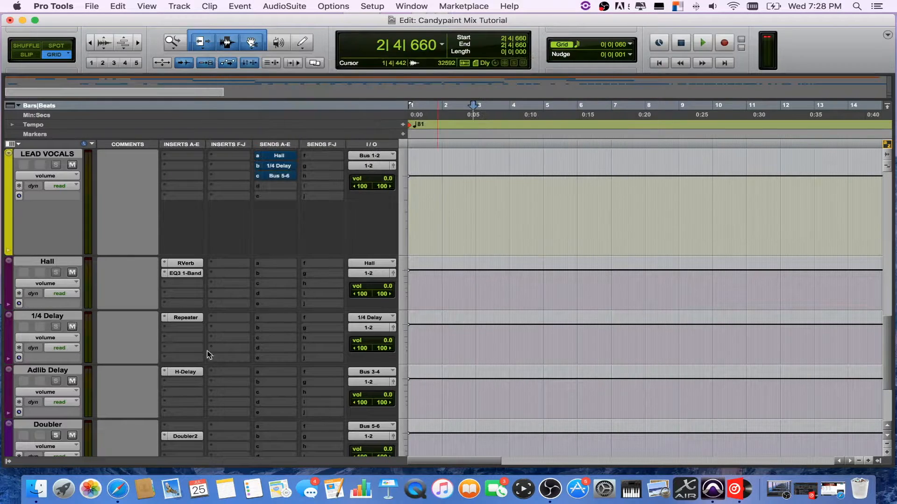
Solo the instrumental track
click(183, 274)
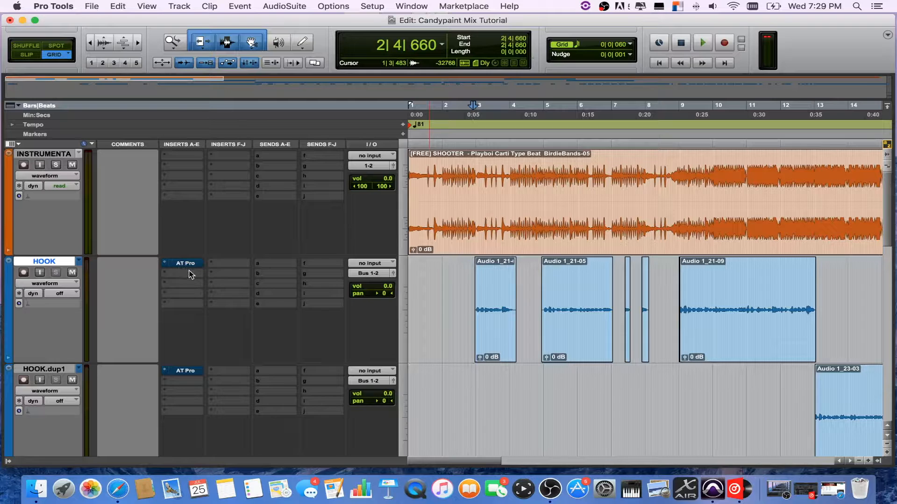
click(173, 158)
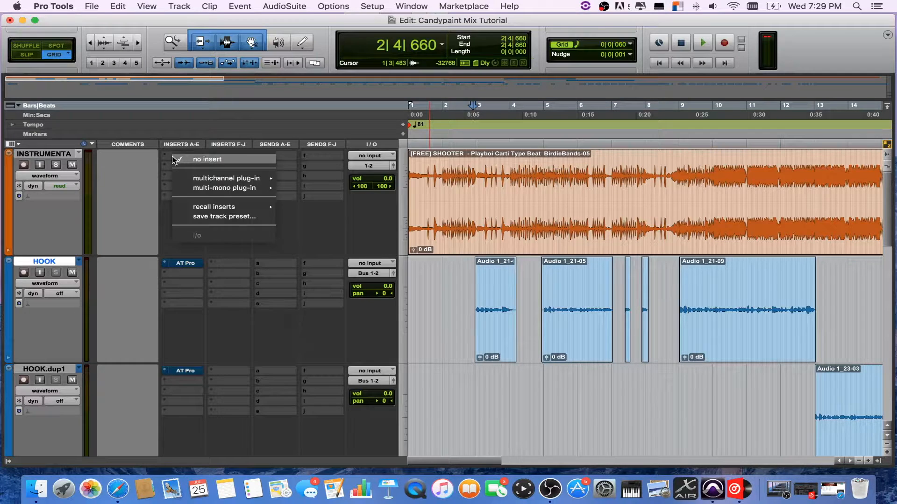
mouse_move(223, 189)
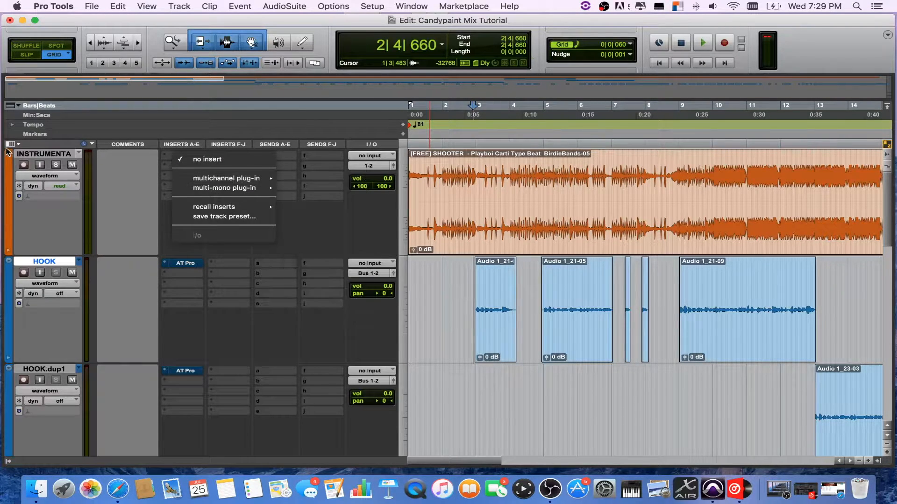
click(56, 165)
click(56, 164)
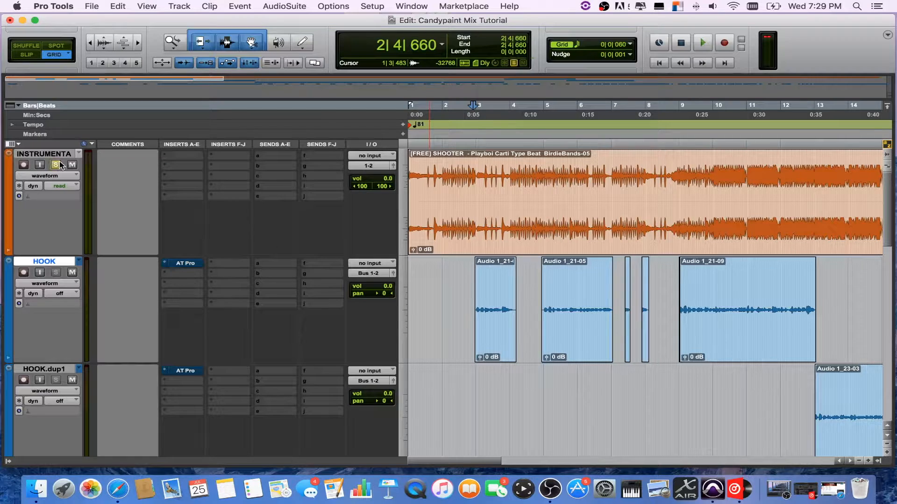
Insert the stereo Auto-Key plug-in on the instrumental track and move its window clear of the waveforms
click(184, 157)
mouse_move(224, 178)
mouse_move(313, 200)
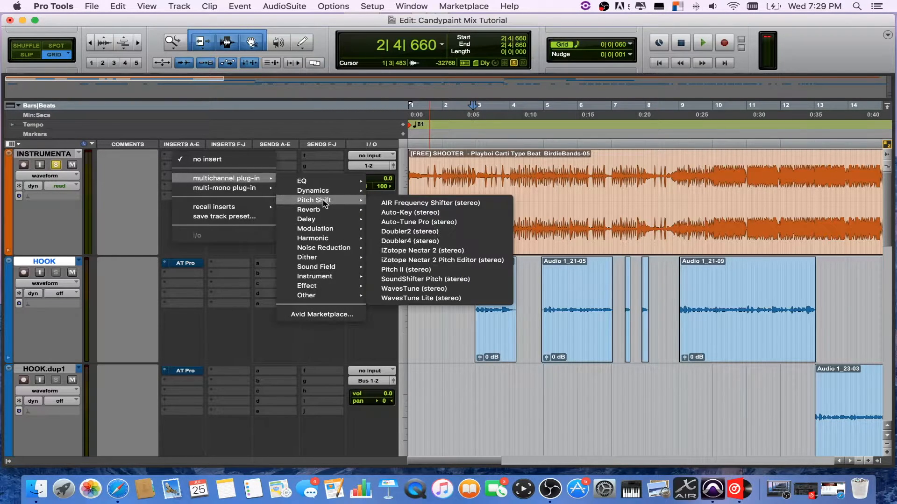
click(410, 217)
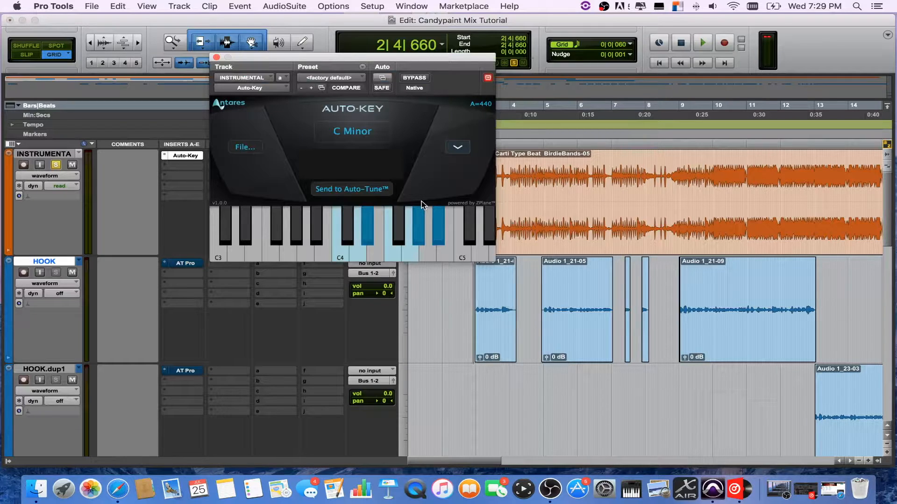
drag(331, 61, 171, 77)
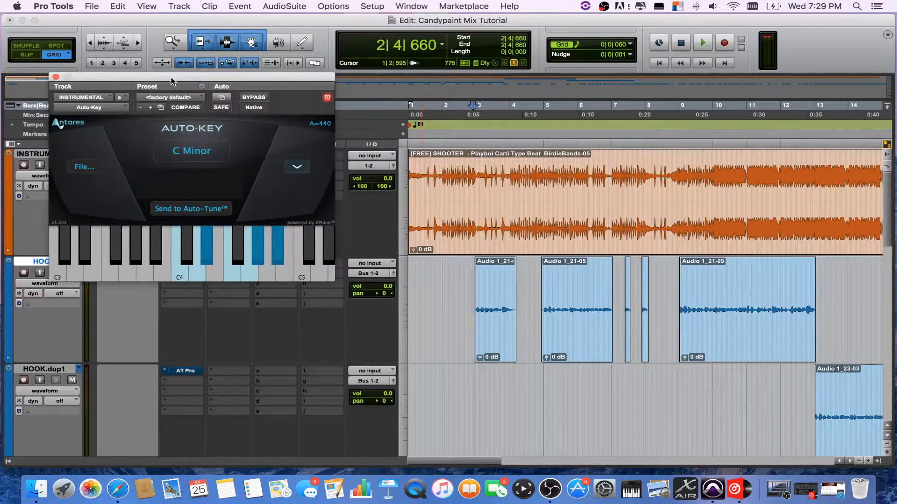
Play the soloed instrumental from the start for Auto-Key to detect its key, and send that key to Auto-Tune
click(657, 64)
key(space)
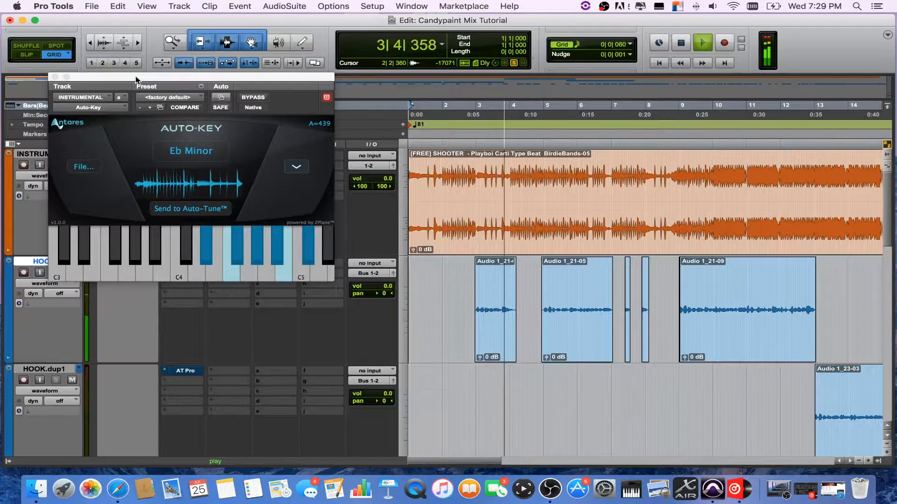
drag(137, 80, 231, 71)
scroll(121, 292, down, 10)
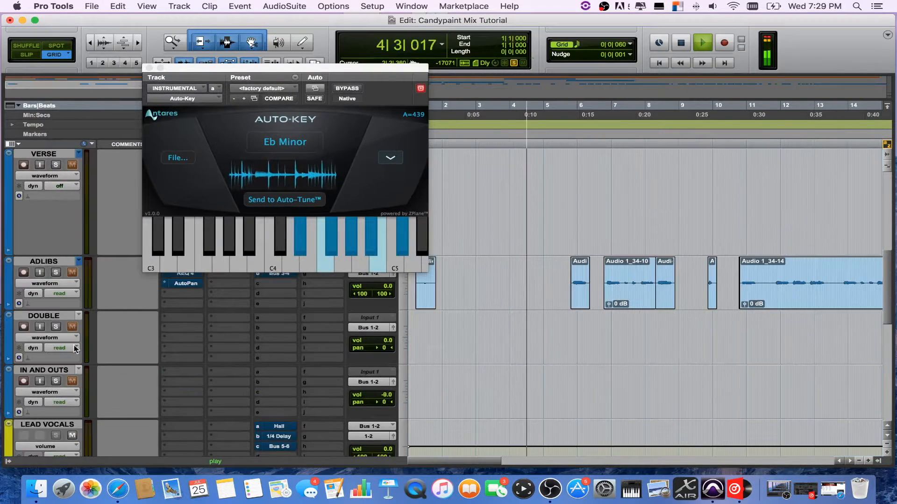
scroll(141, 308, up, 5)
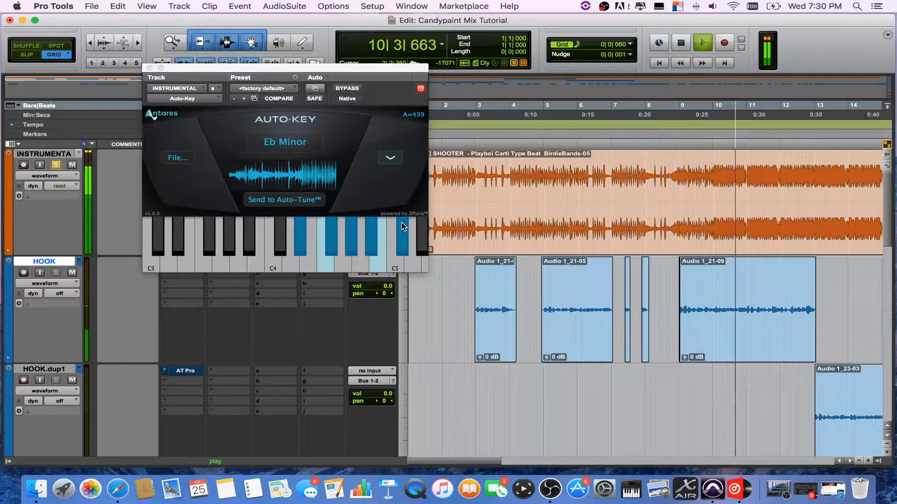
click(723, 201)
click(282, 200)
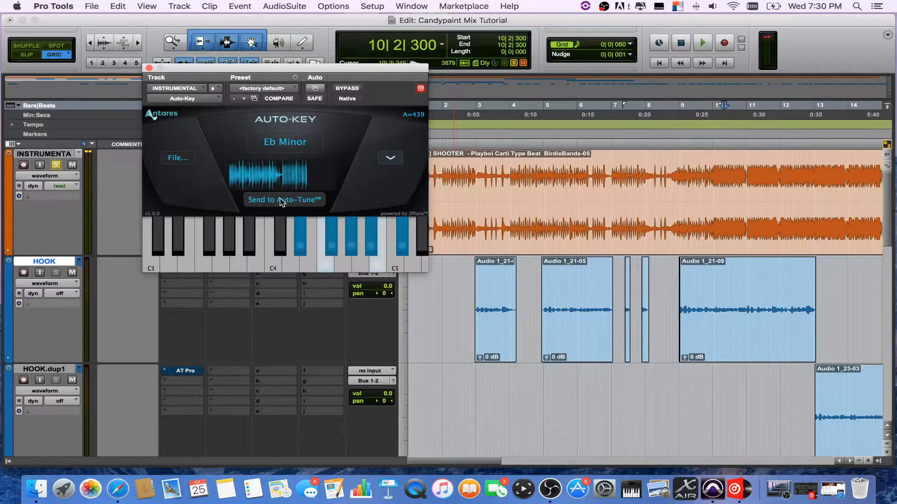
Close Auto-Key and remove it from the instrumental track
click(149, 67)
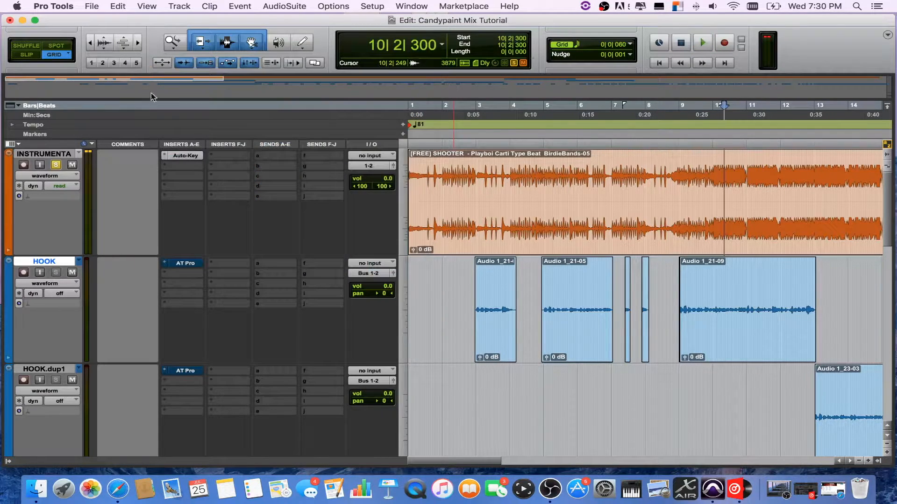
click(164, 158)
click(195, 137)
Take Auto-Tune Pro out of bypass on the HOOK, HOOK.dup1, VERSE and ADLIBS tracks
super+click(185, 371)
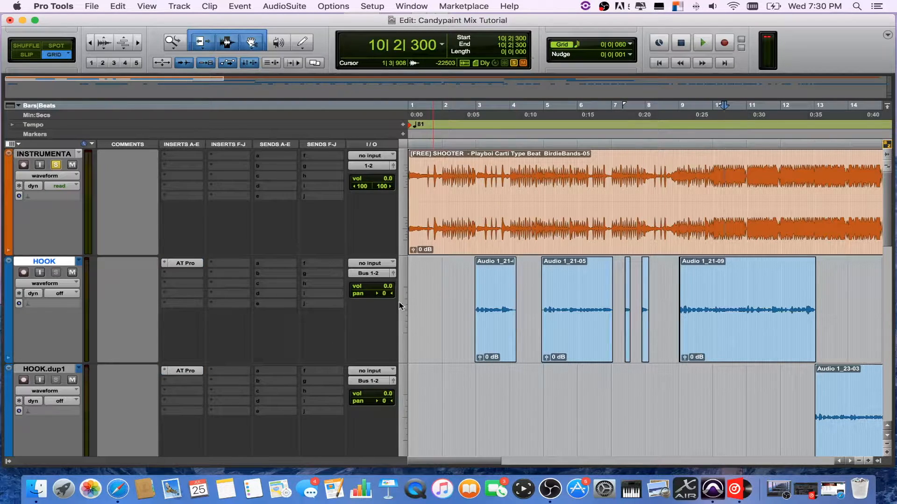
scroll(248, 353, down, 3)
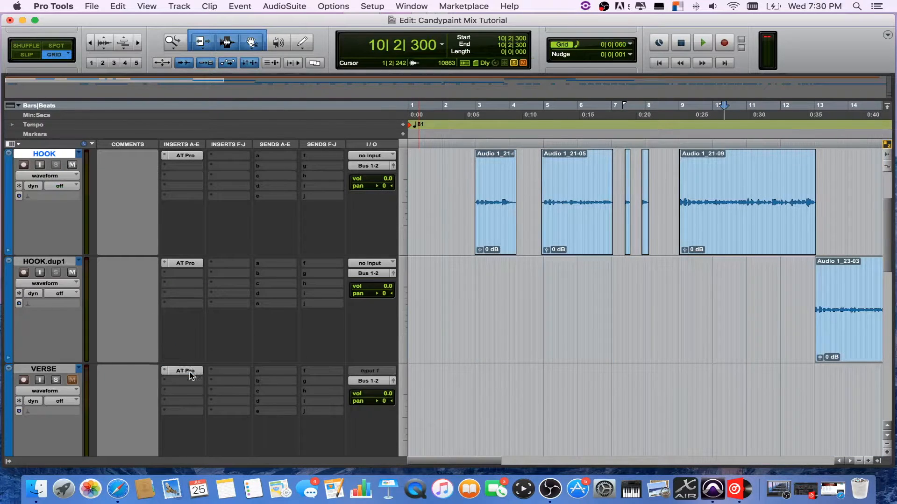
scroll(208, 360, down, 4)
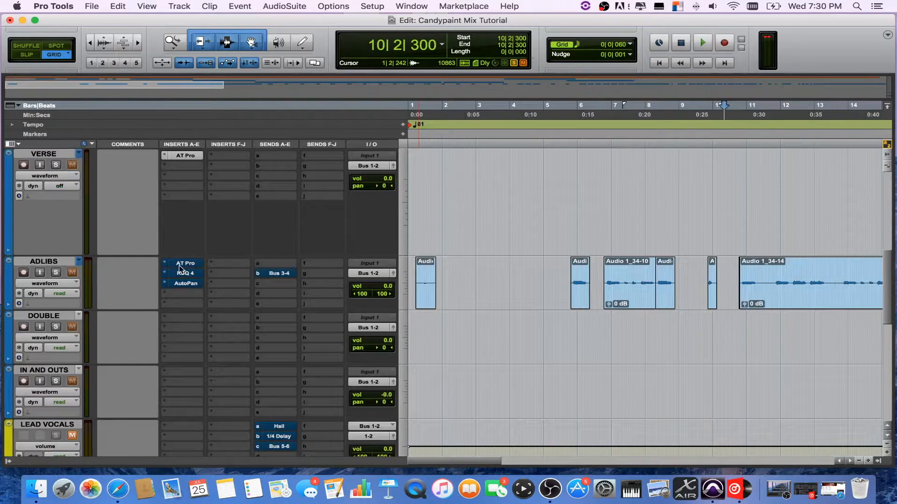
scroll(220, 252, up, 7)
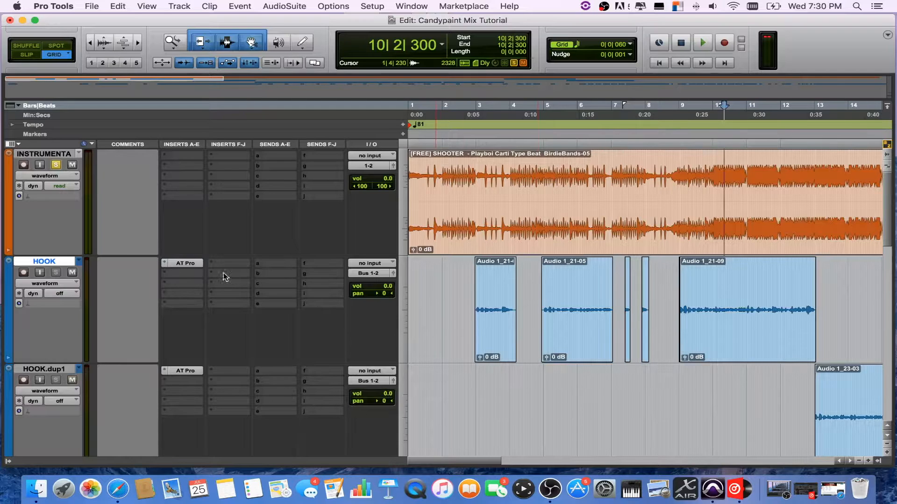
Check the key, scale, retune speed and humanize settings of Auto-Tune Pro on the HOOK track and close the plug-in
scroll(205, 279, down, 7)
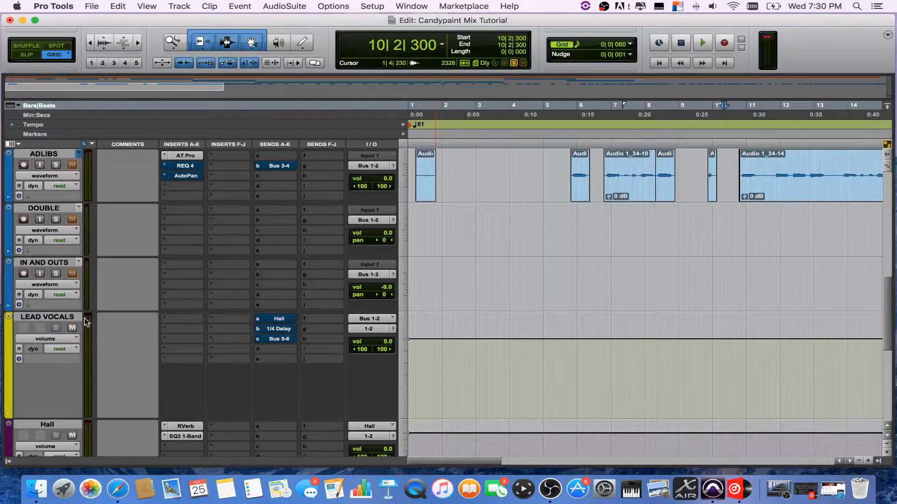
scroll(97, 318, up, 7)
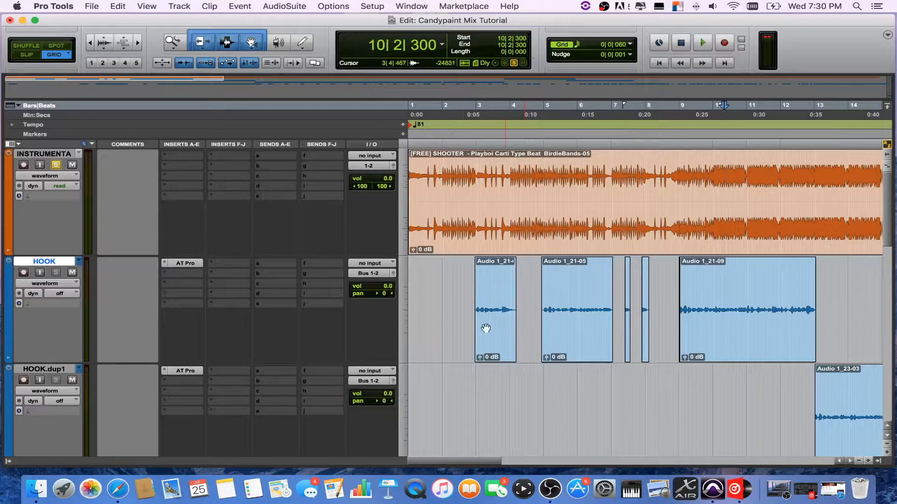
click(191, 265)
drag(283, 66, 246, 25)
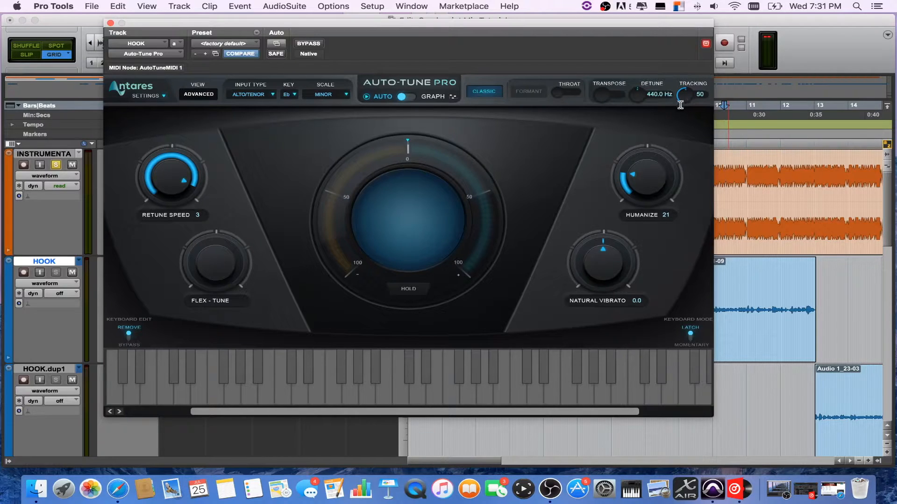
click(110, 22)
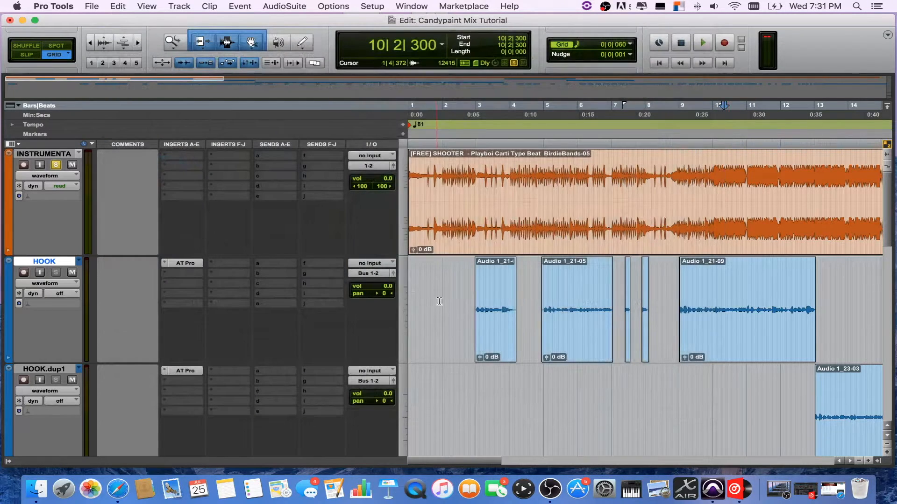
Examine how the hook, verse and adlib clips are arranged across the whole song
scroll(504, 248, down, 5)
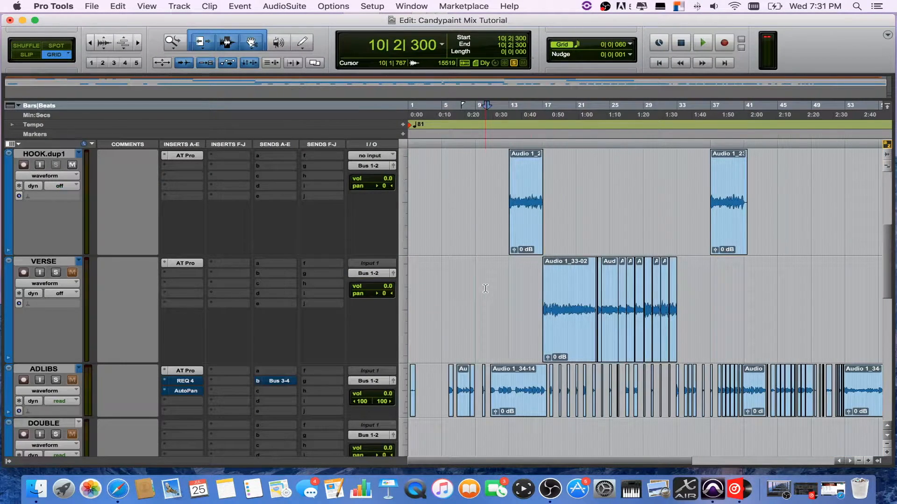
scroll(488, 285, down, 3)
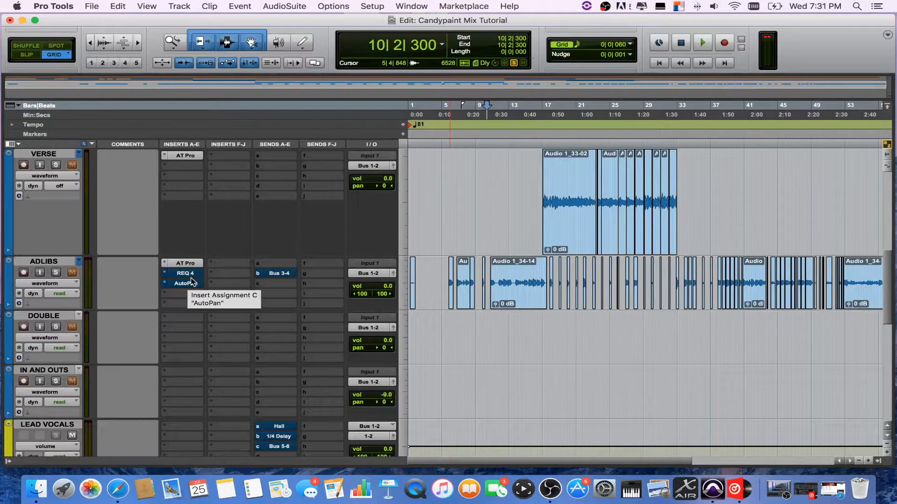
scroll(486, 243, up, 5)
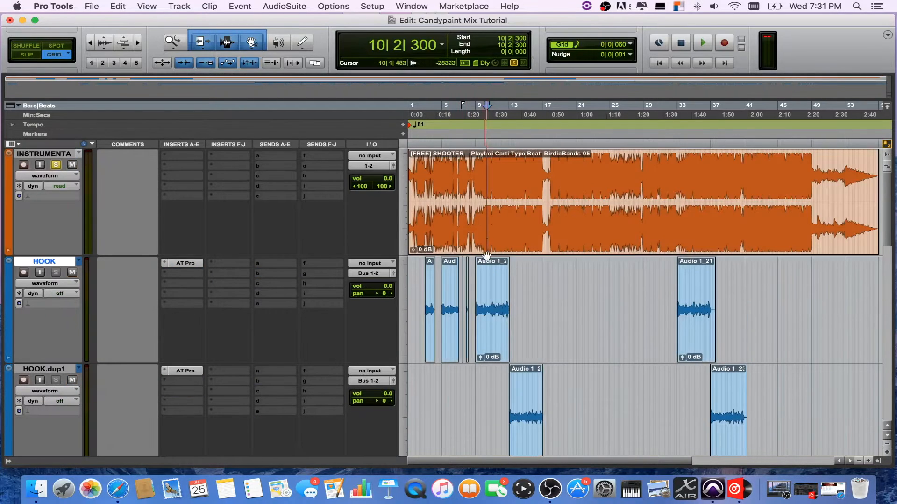
Insert the stereo Eiosis E2Deesser in the first insert slot of the LEAD VOCALS track
scroll(488, 272, down, 2)
scroll(489, 272, down, 6)
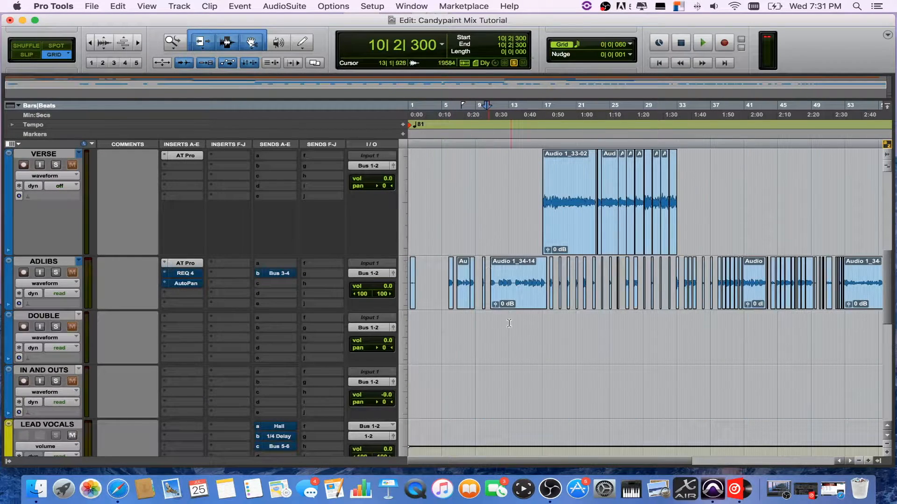
click(179, 323)
mouse_move(224, 342)
mouse_move(318, 340)
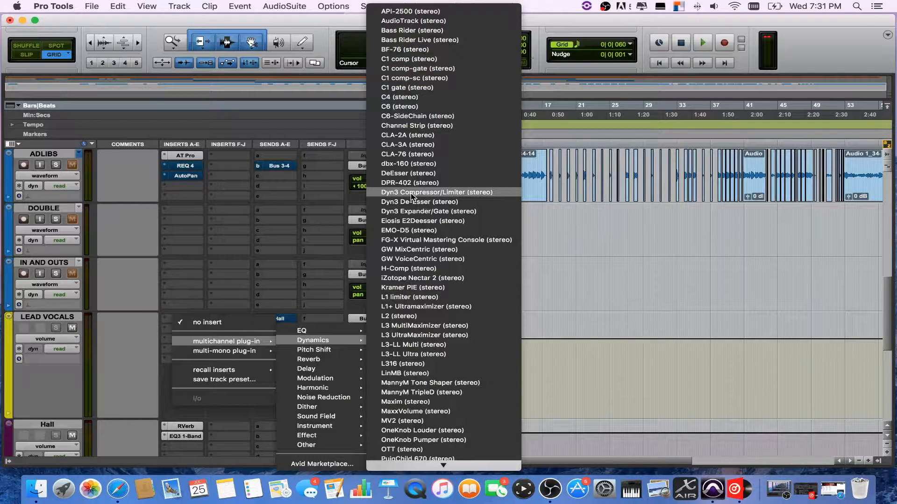
click(412, 221)
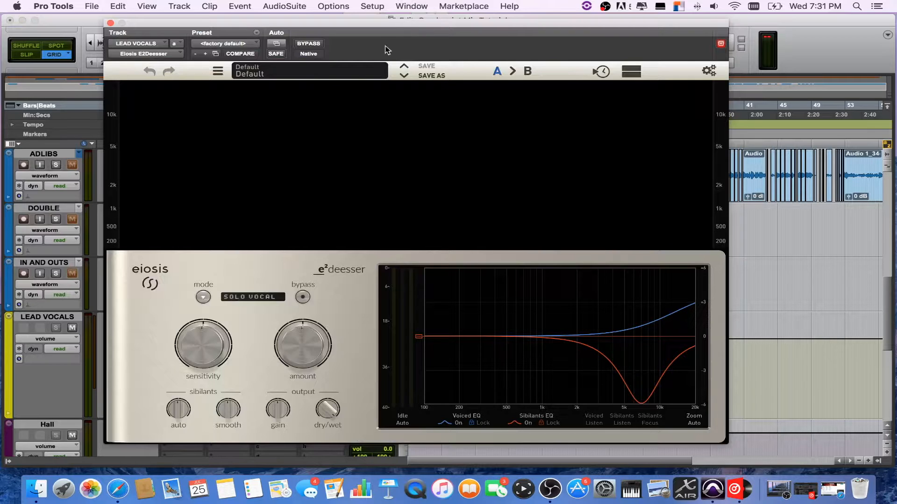
Load the Classic HiCut Split Band preset from Classic De-essing and collapse the E2Deesser's large spectrum display
click(304, 75)
mouse_move(301, 84)
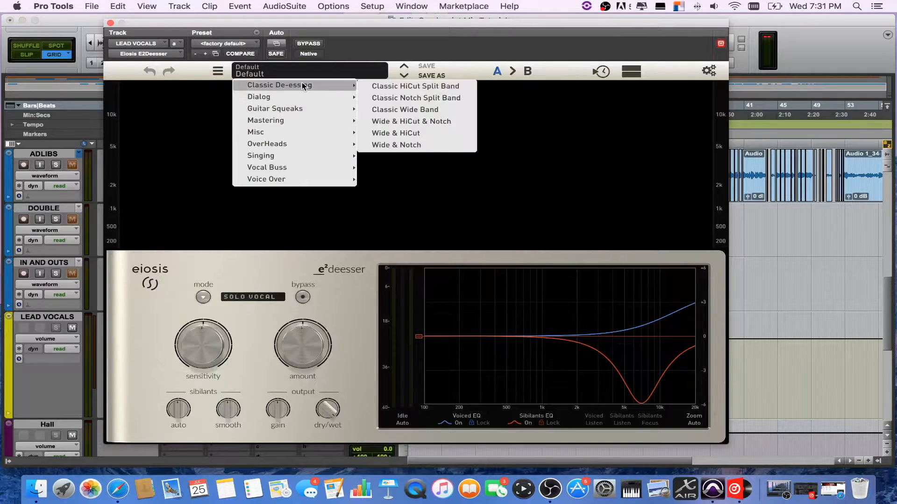
click(413, 88)
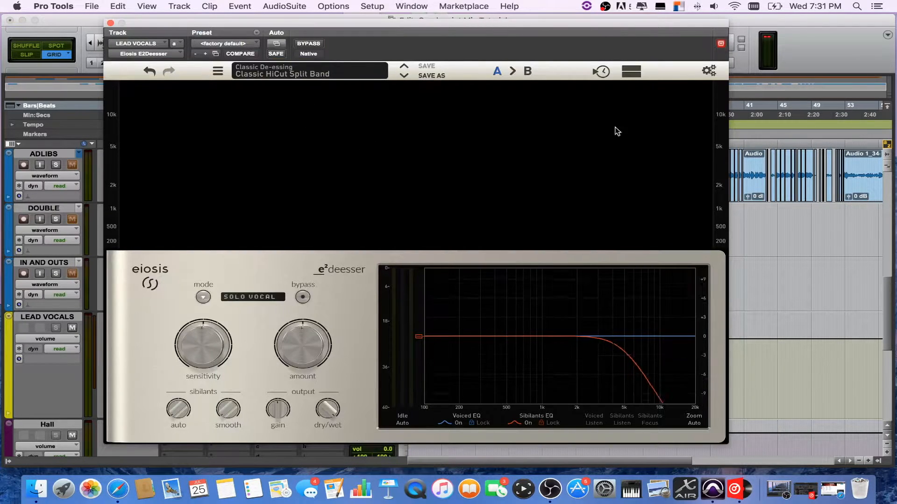
click(631, 73)
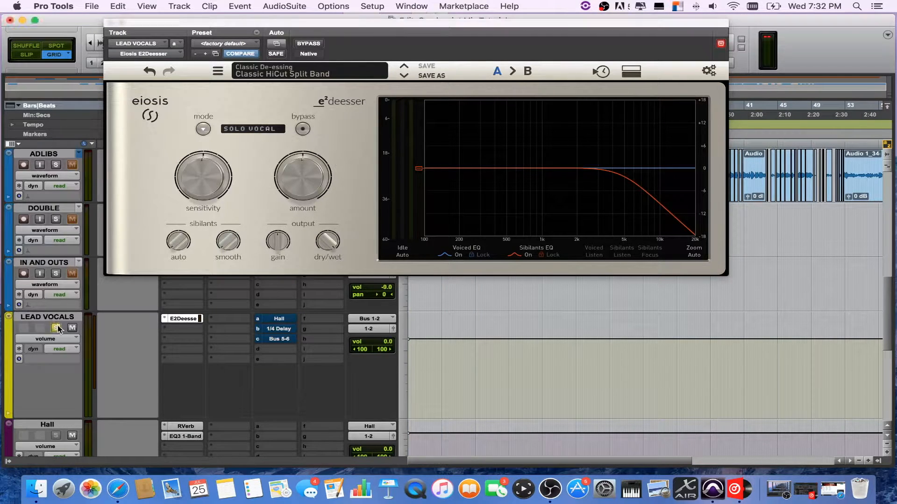
Play the HOOK clip at bar 9, set the E2Deesser's sensitivity to about 53.8%, and close the plug-in
scroll(62, 168, down, 5)
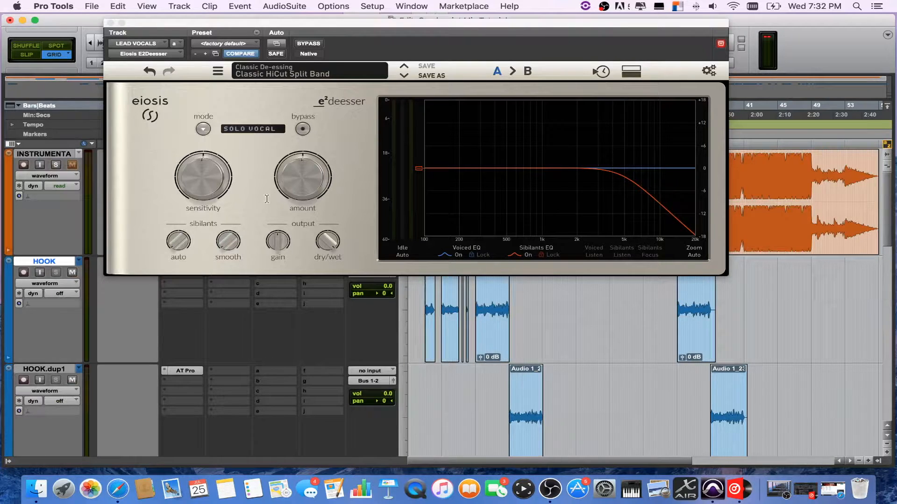
key(space)
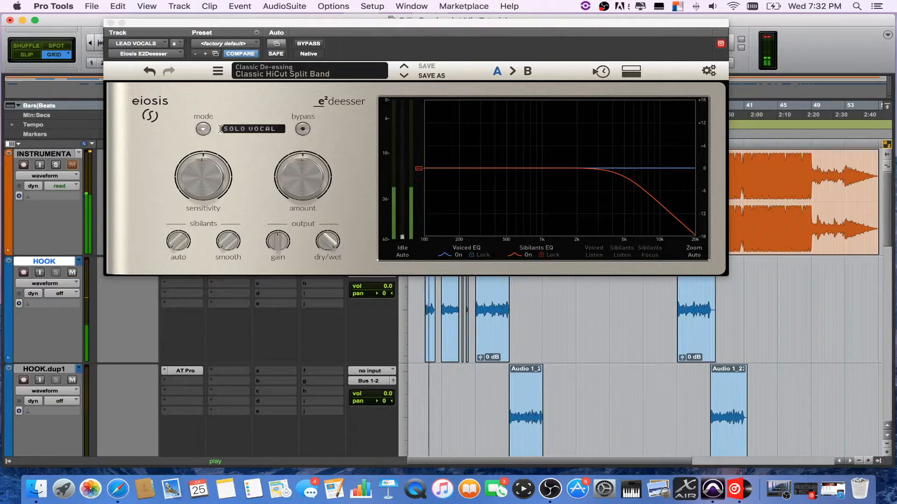
mouse_move(207, 175)
drag(207, 176, 207, 172)
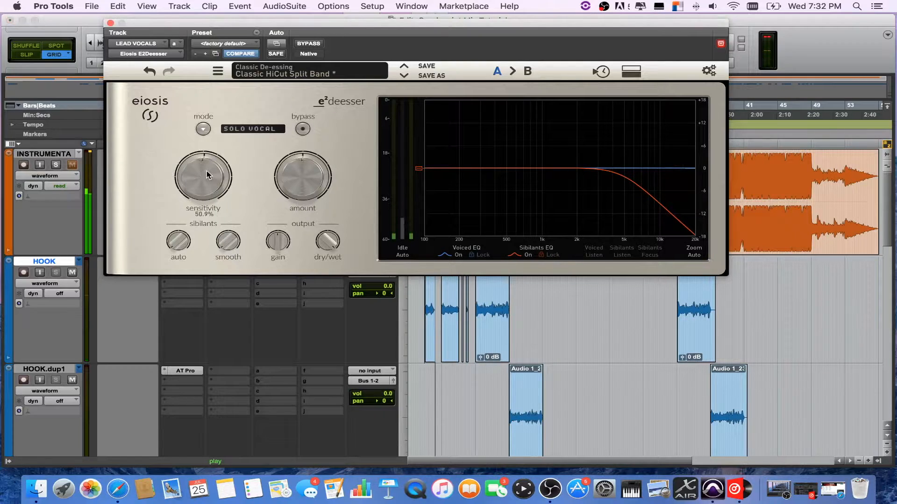
click(486, 329)
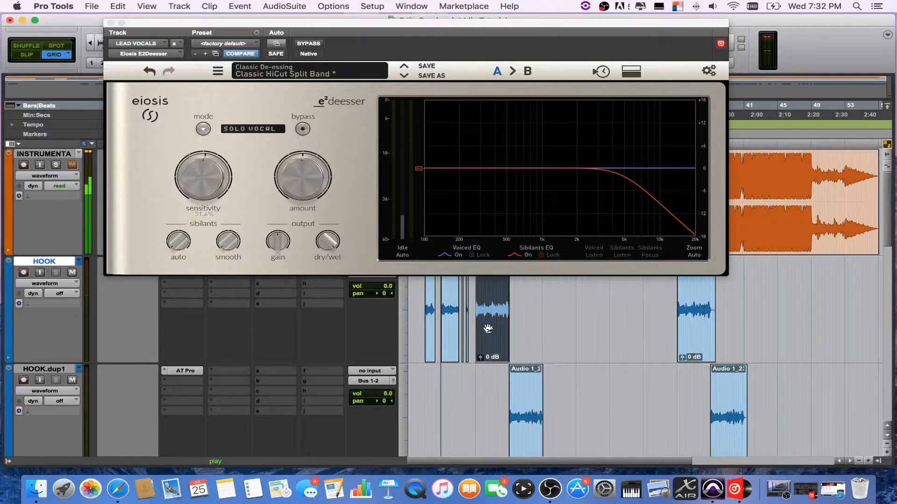
mouse_move(208, 178)
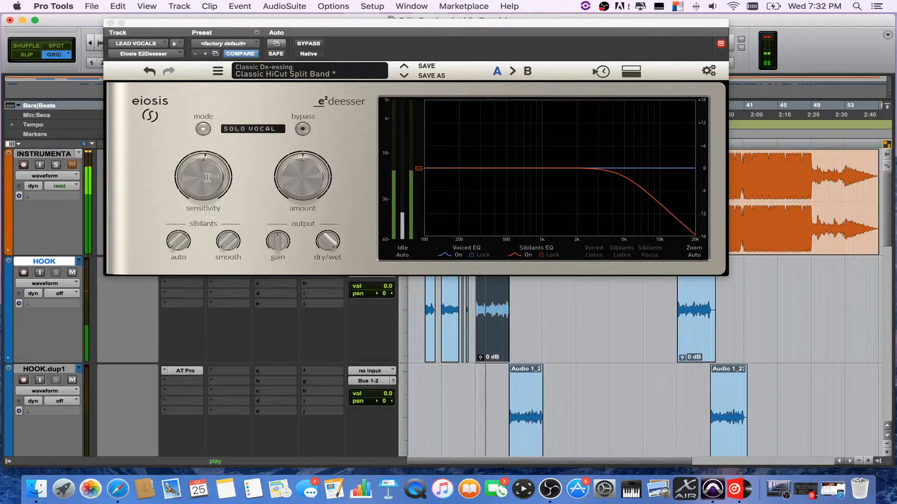
click(207, 179)
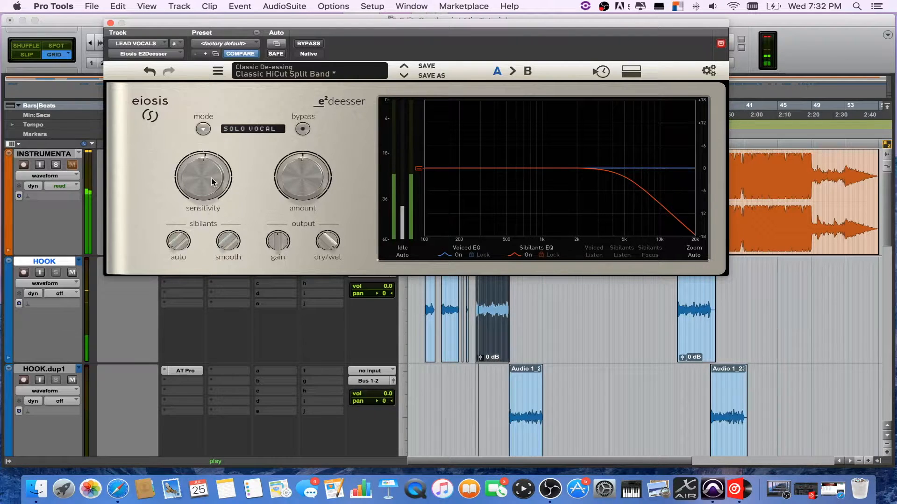
drag(199, 171, 200, 168)
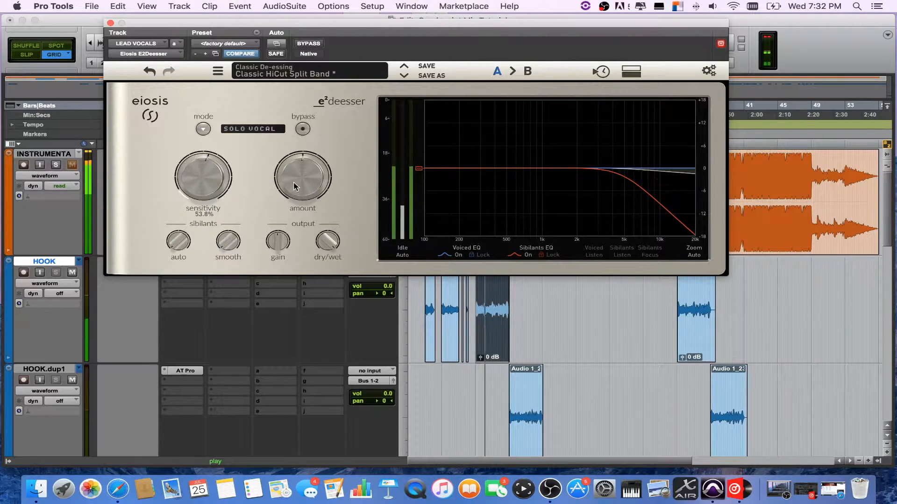
mouse_move(306, 178)
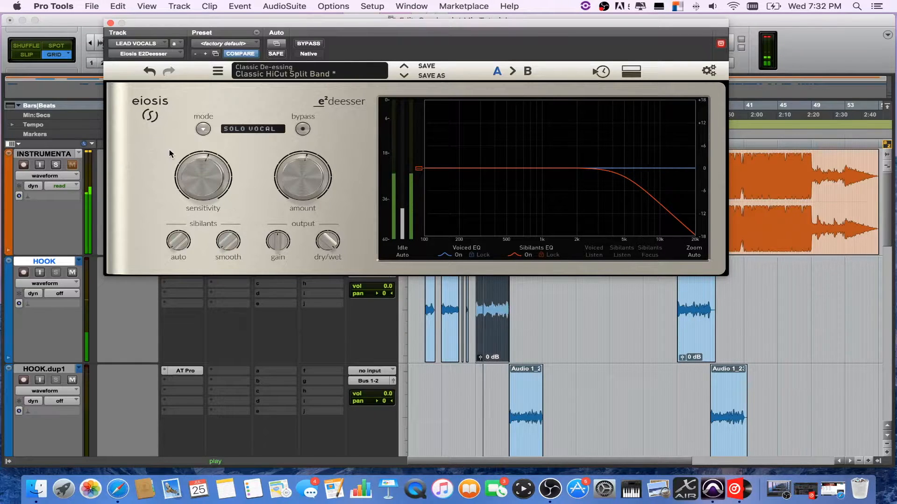
click(111, 24)
Unsolo the LEAD VOCALS track and insert the stereo Virtual Mix Rack in its second insert slot
scroll(248, 299, down, 10)
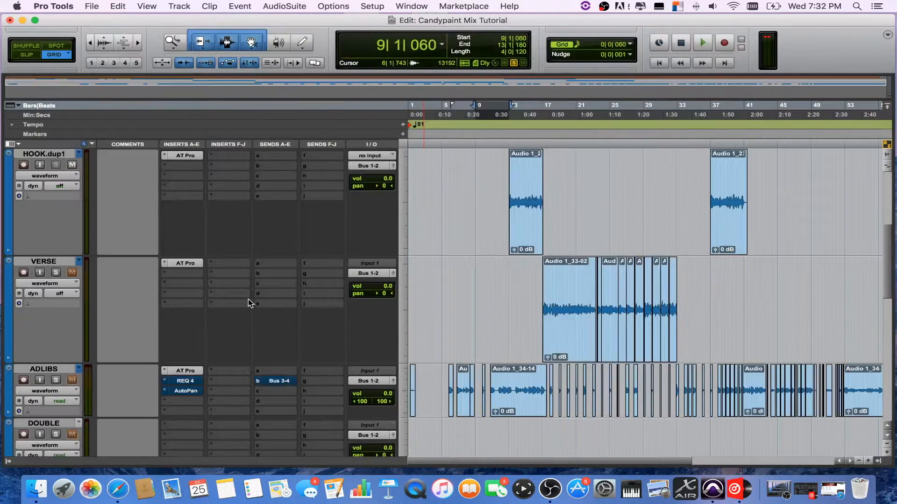
scroll(157, 338, down, 3)
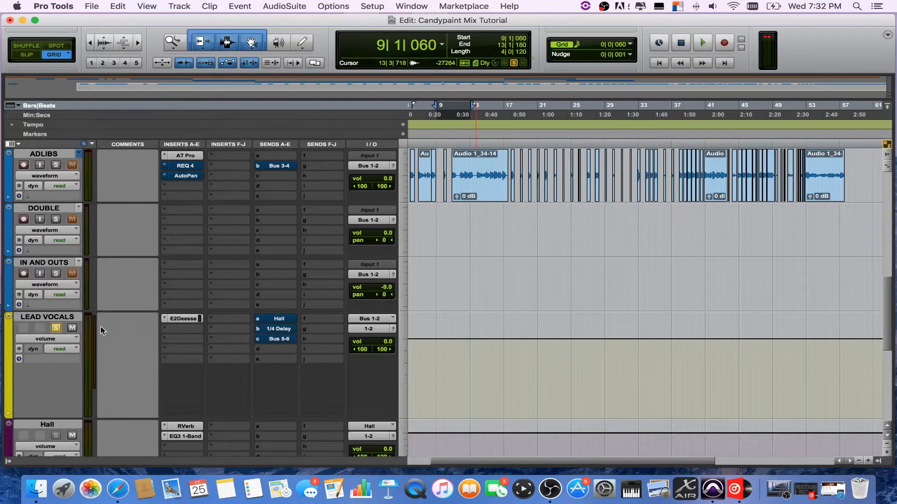
click(56, 328)
click(174, 330)
mouse_move(230, 353)
mouse_move(323, 331)
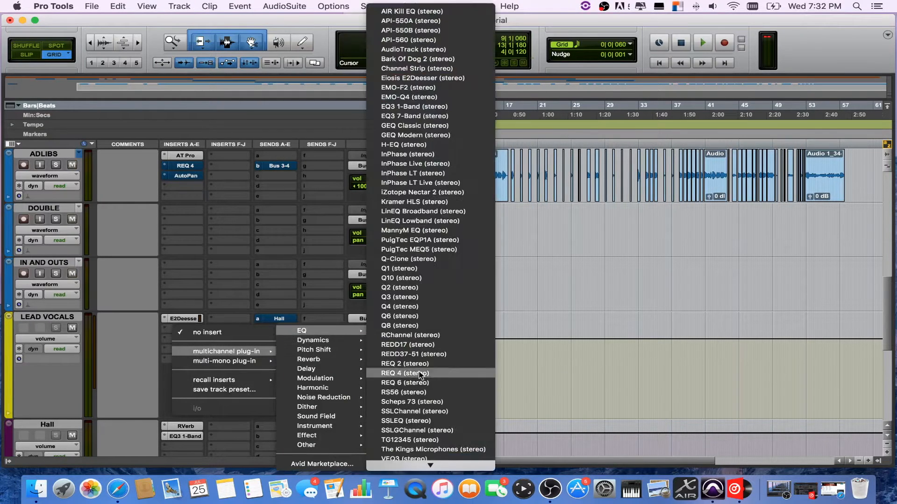
click(409, 454)
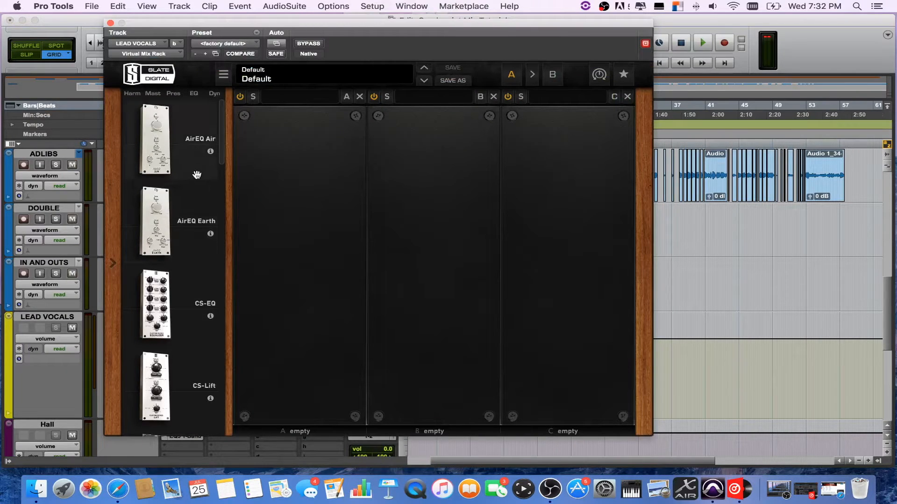
Load the VCC Channel module into slot A of the rack, lower its input slightly and enable noise reduction
scroll(185, 211, down, 6)
scroll(183, 226, down, 10)
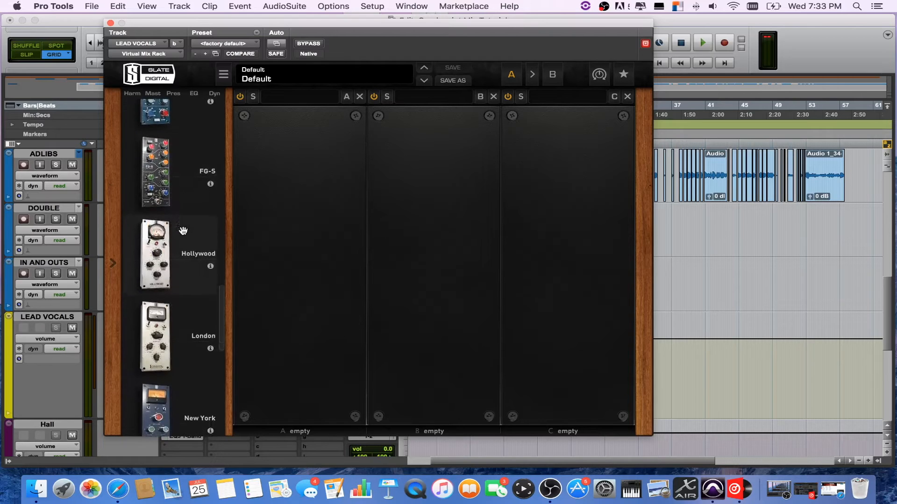
scroll(183, 231, down, 5)
drag(167, 302, 288, 249)
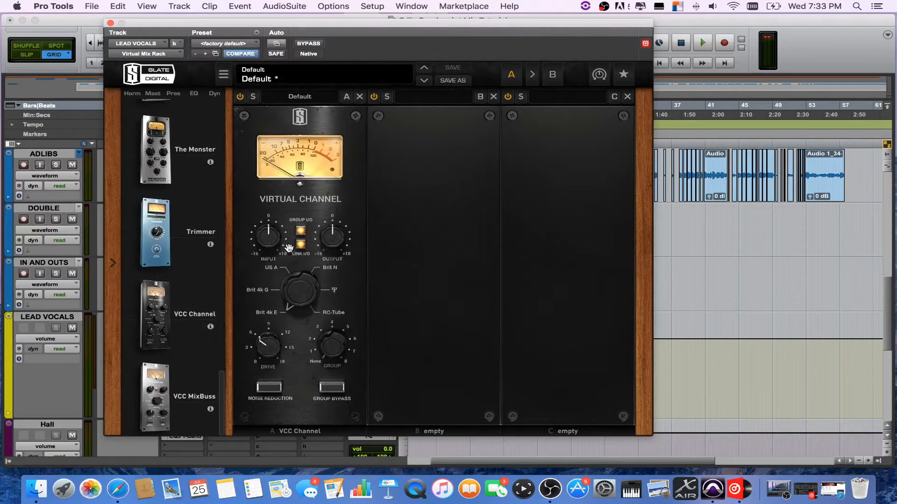
drag(269, 229, 268, 237)
click(269, 387)
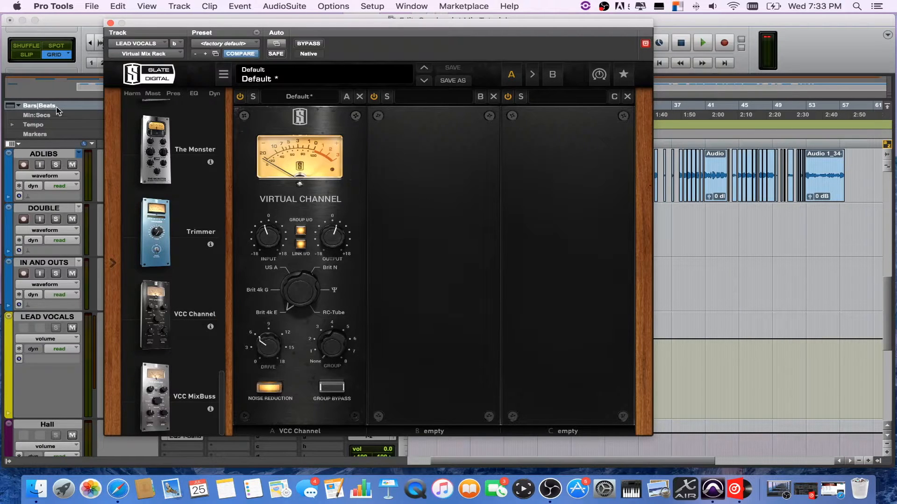
Play the selected hook clip and solo the HOOK track, moving the rack window clear of the track controls
drag(140, 23, 612, 127)
key(space)
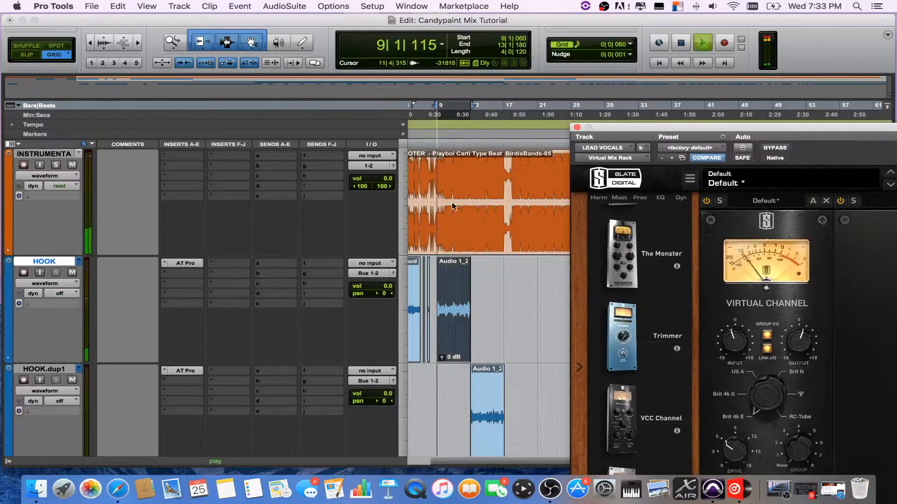
drag(667, 129, 268, 25)
click(61, 273)
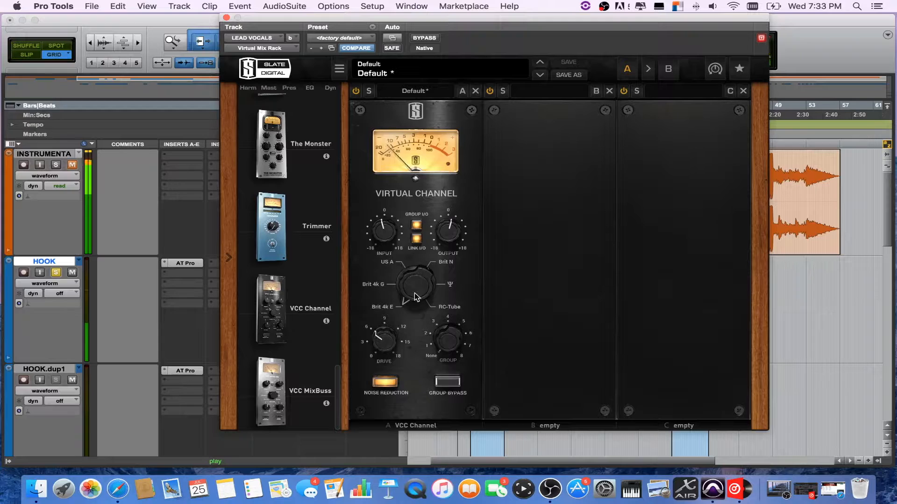
Compare the US A and Ψ console types of the VCC Channel on the soloed hook, ending on Ψ
click(417, 298)
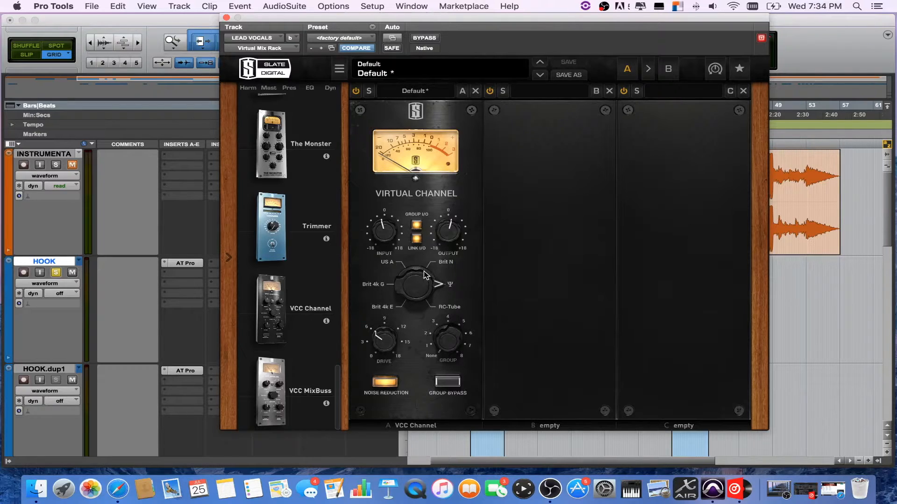
key(space)
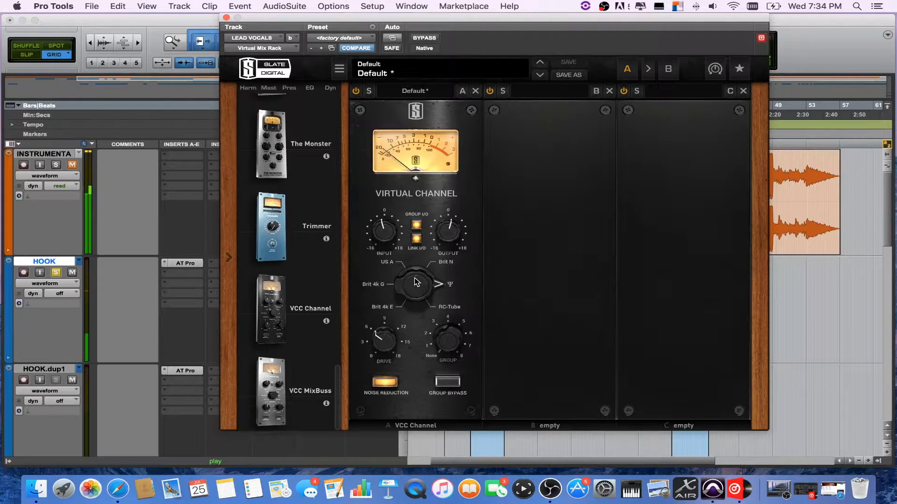
drag(414, 286, 409, 302)
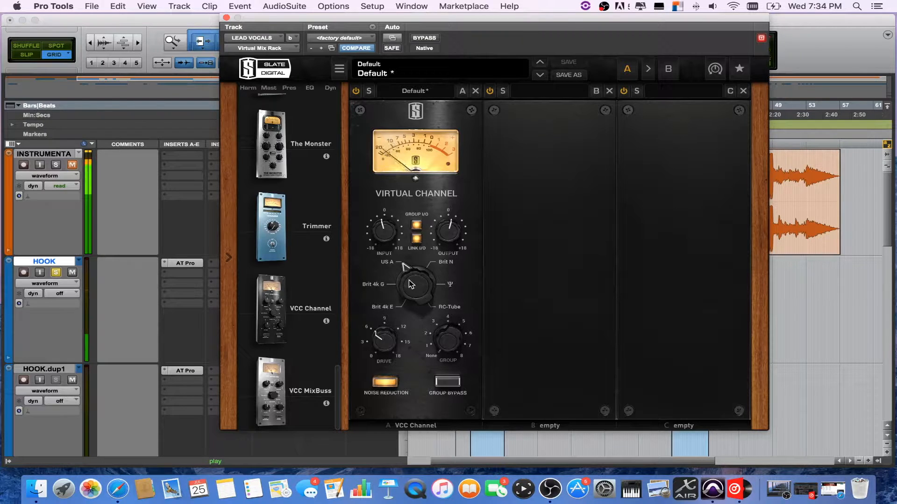
drag(409, 283, 426, 281)
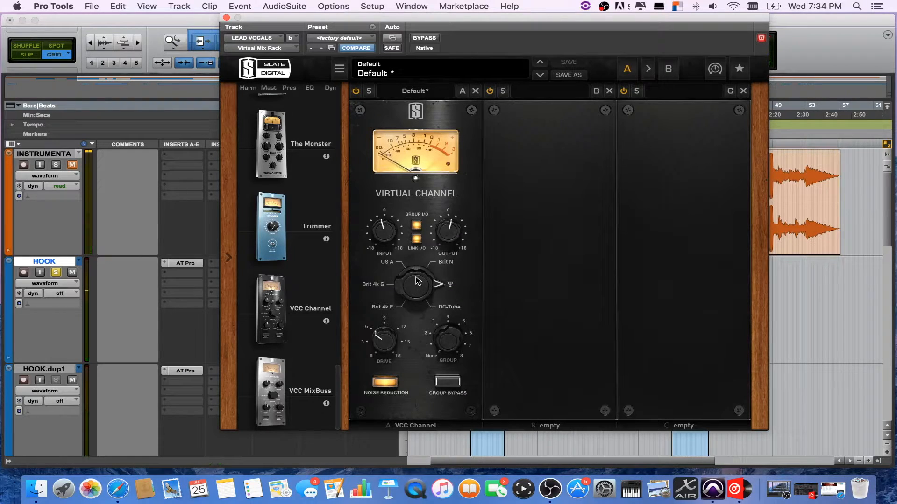
drag(416, 285, 413, 321)
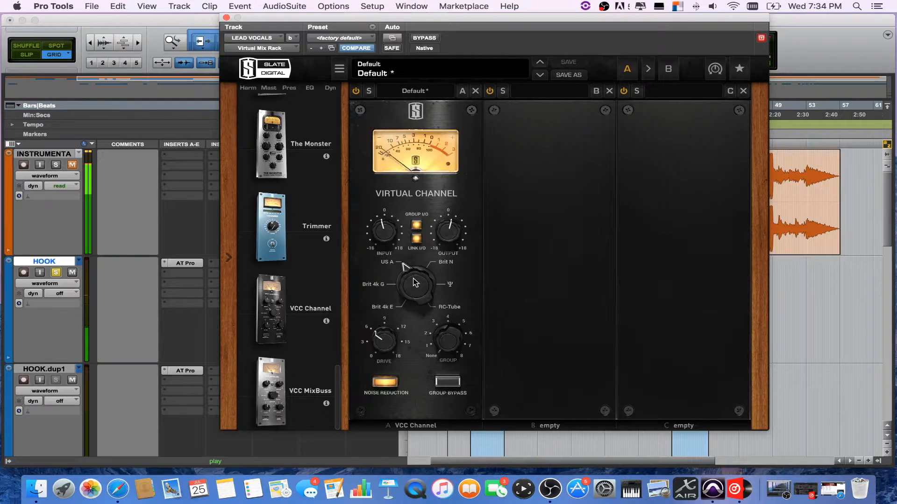
drag(414, 282, 407, 233)
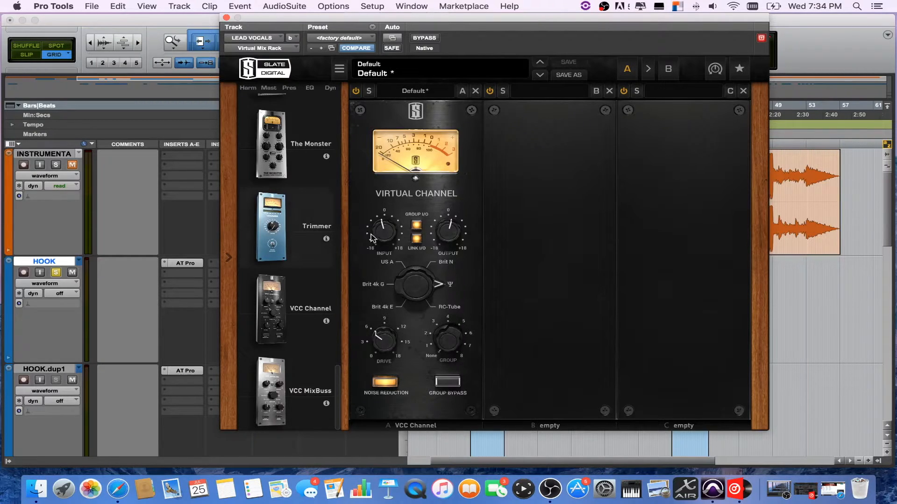
Load the FG-73 preamp module into slot B of the rack and set its Virtual Drive to about 34.8 dB
scroll(280, 229, up, 3)
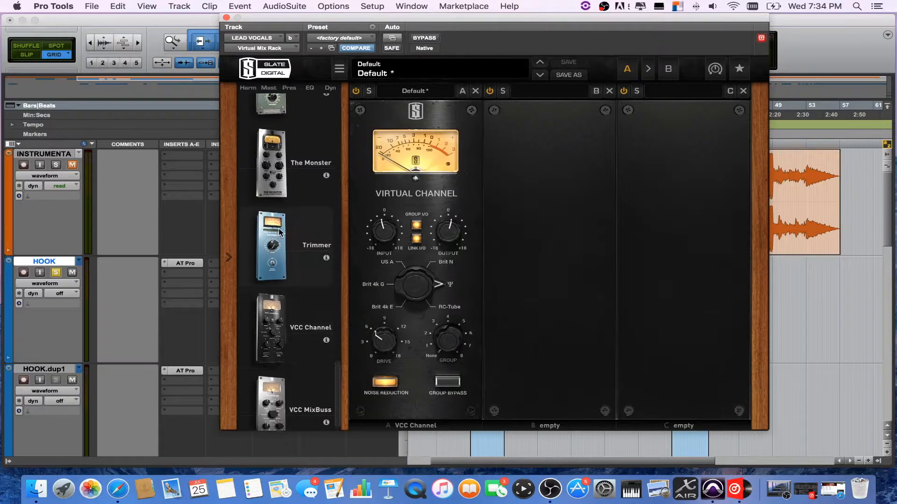
scroll(280, 226, up, 15)
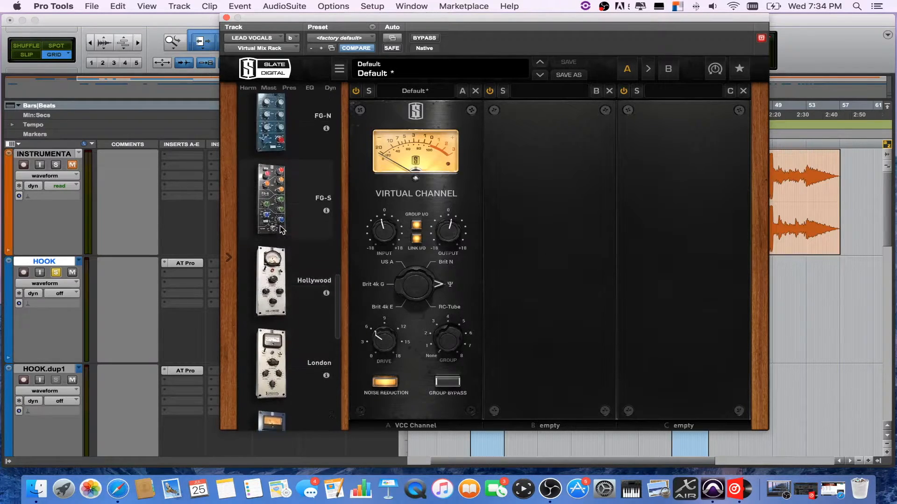
drag(293, 222, 566, 285)
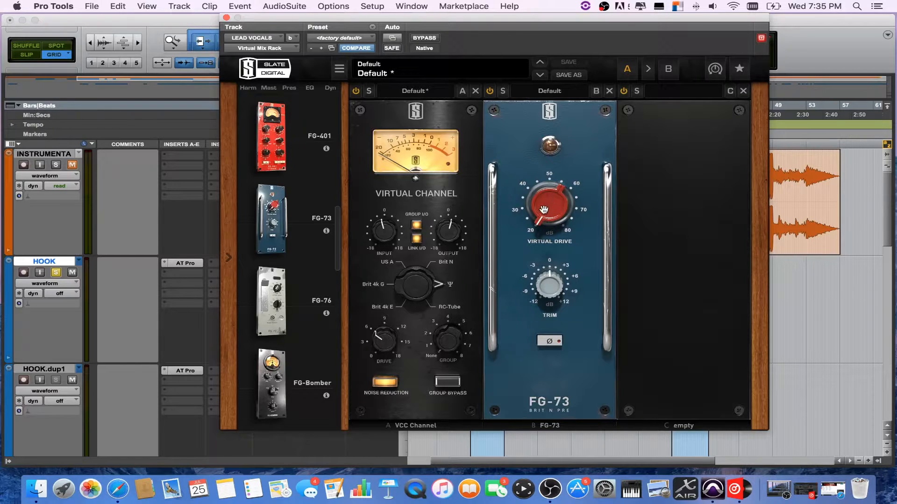
mouse_move(537, 216)
mouse_down()
mouse_move(539, 190)
mouse_move(528, 210)
mouse_move(530, 201)
mouse_up()
Play the soloed hook and compare its sound with the FG-73 module switched off and on
key(space)
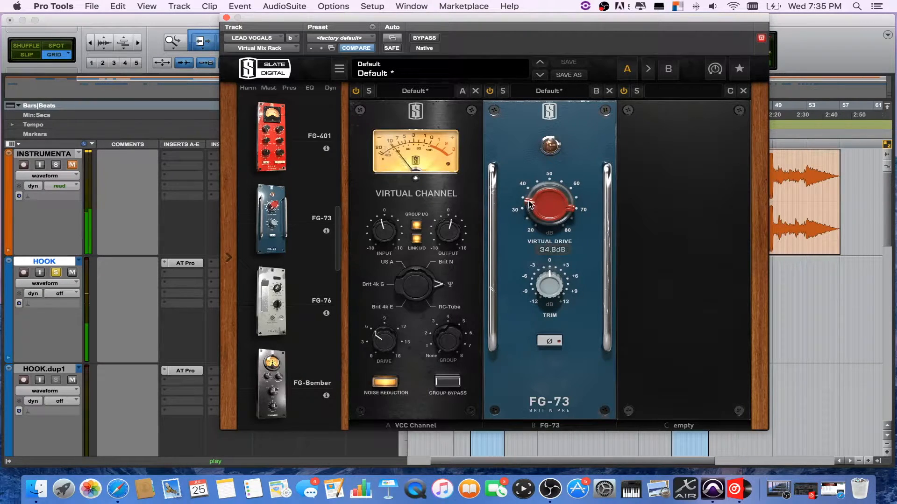
click(490, 92)
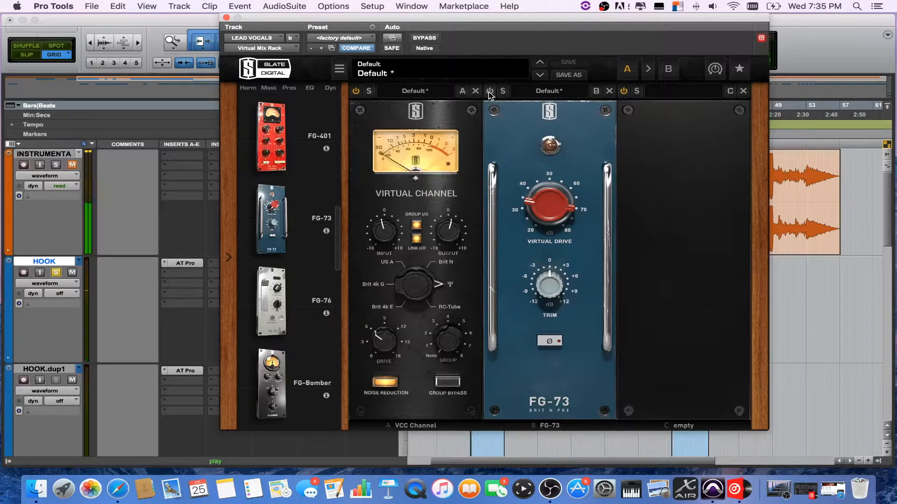
key(space)
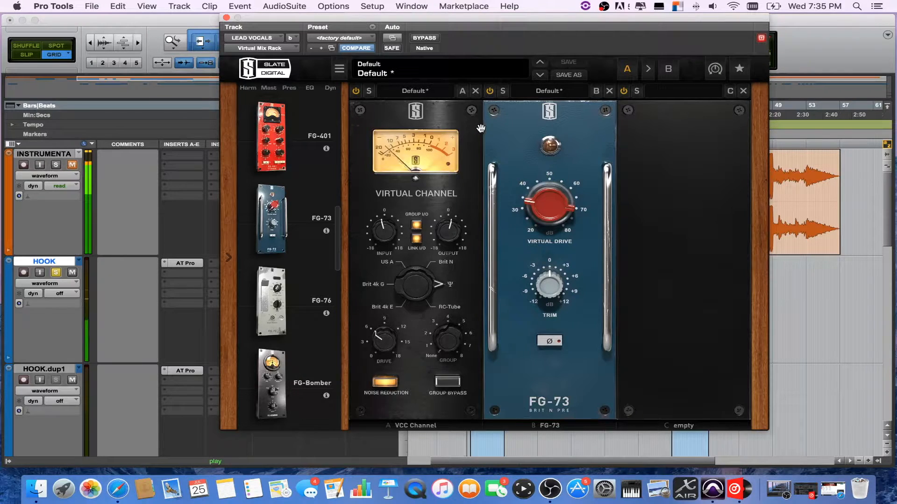
Load the CS-Lift module into slot C of the rack and choose the Big mode for its Low Lift
scroll(290, 248, down, 2)
scroll(290, 248, down, 20)
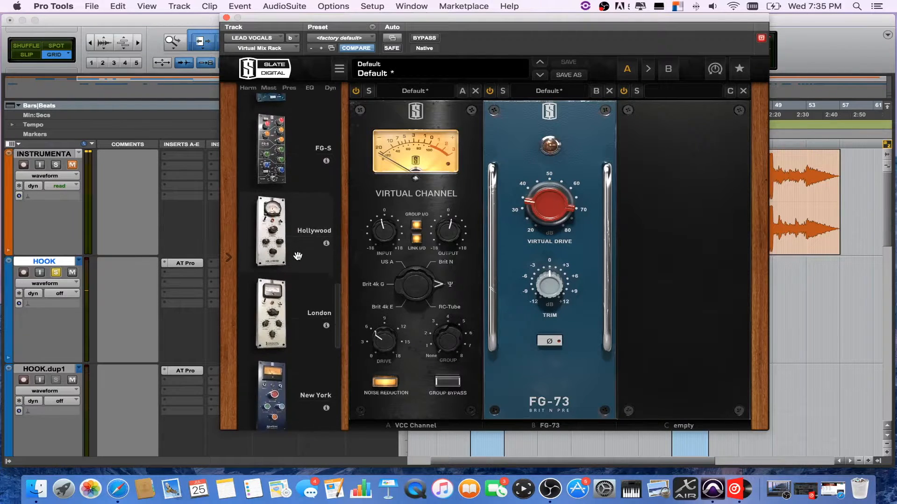
scroll(298, 256, up, 20)
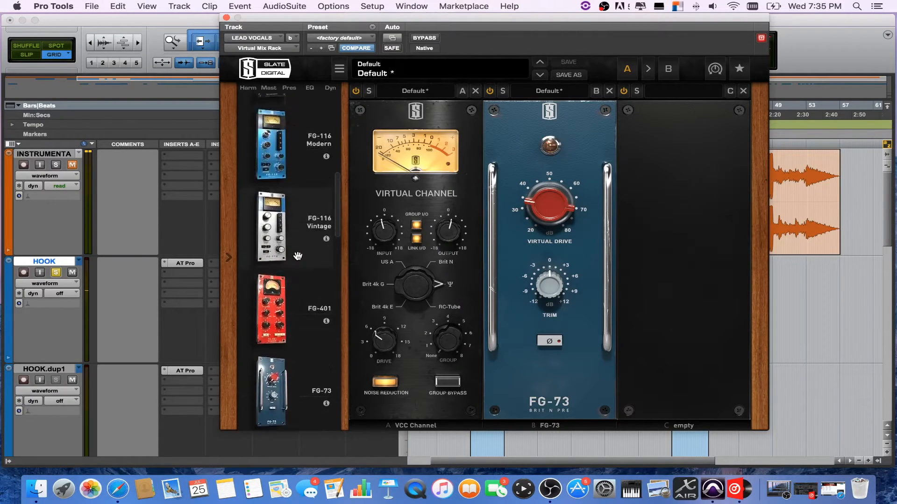
scroll(298, 256, up, 10)
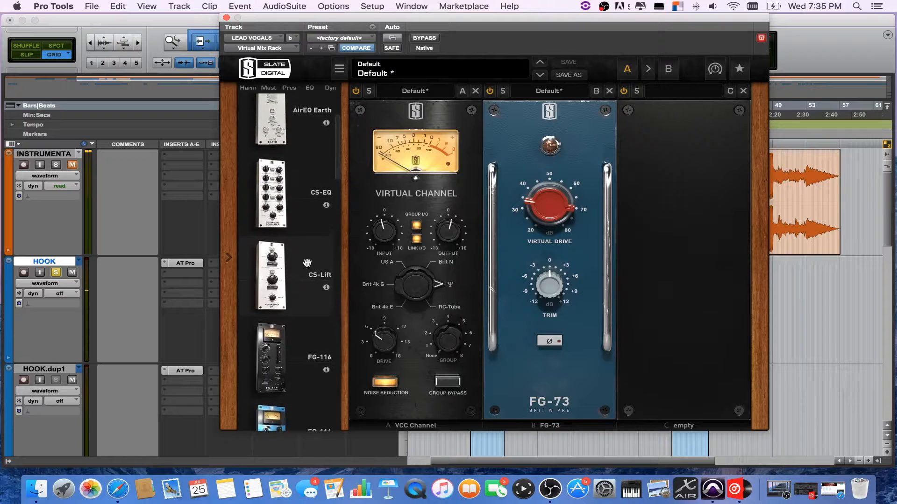
drag(276, 279, 684, 364)
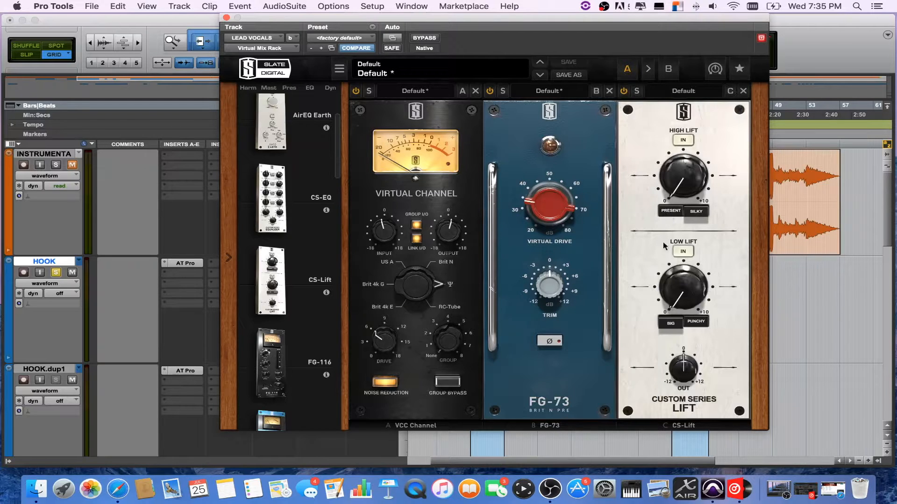
click(660, 322)
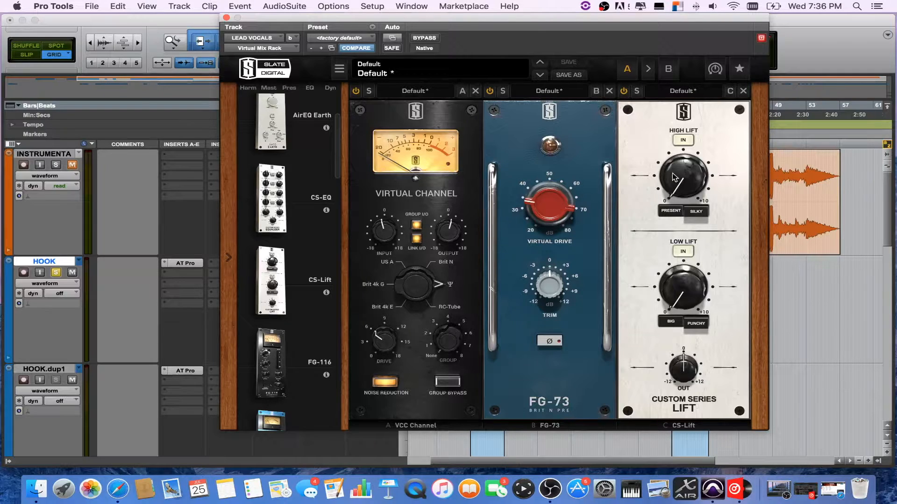
Play the soloed hook while setting the CS-Lift's High Lift to about 2.2 and Low Lift to about 1.2
key(space)
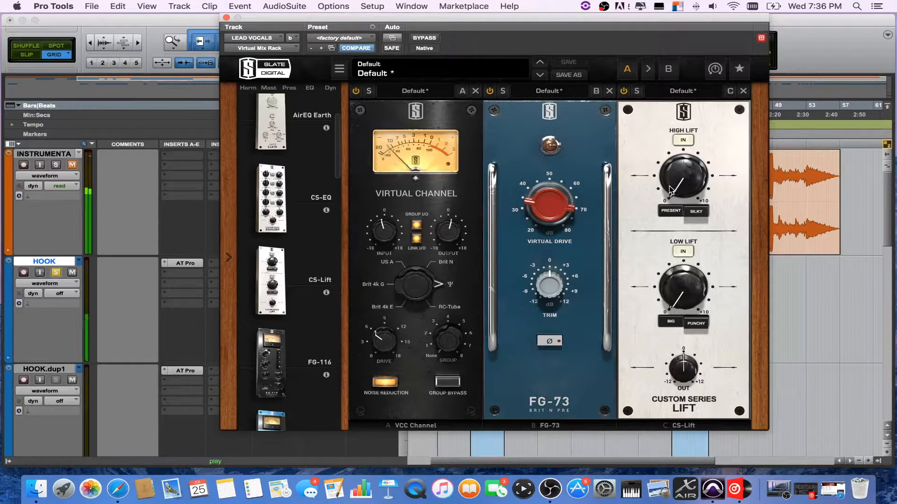
drag(670, 189, 667, 158)
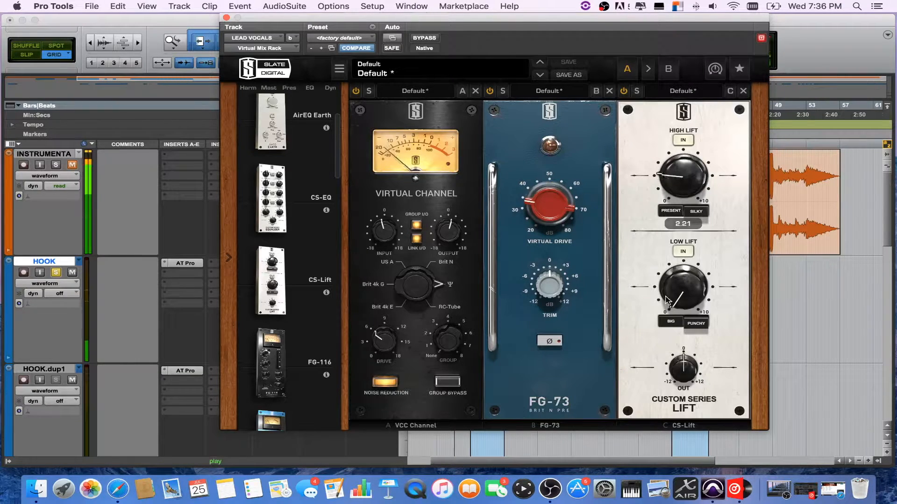
drag(674, 302, 673, 273)
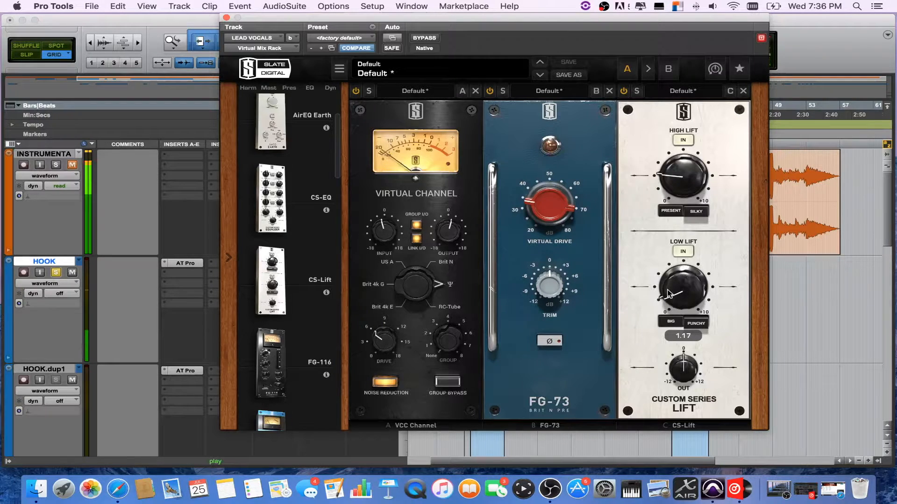
click(662, 172)
drag(662, 172, 665, 180)
key(space)
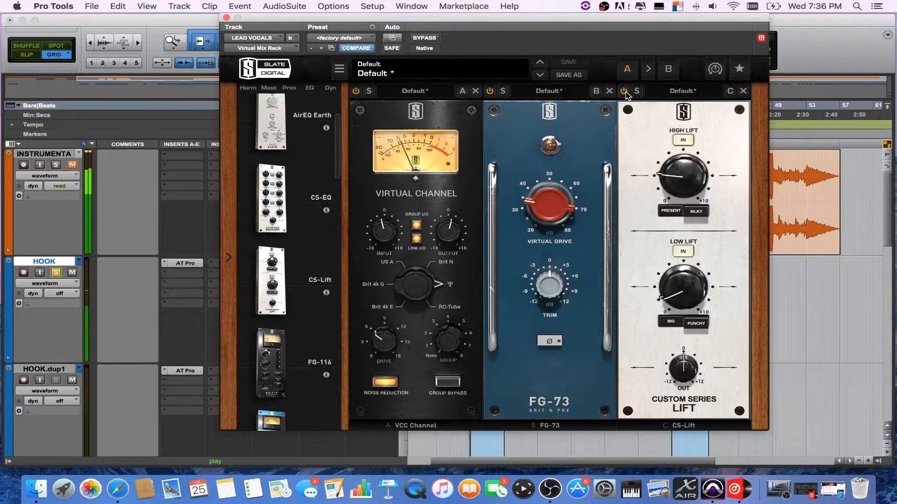
Load the CS-EQ module into slot D and set its HF band to 15 kHz and HMF band to 7 kHz
drag(306, 188, 889, 280)
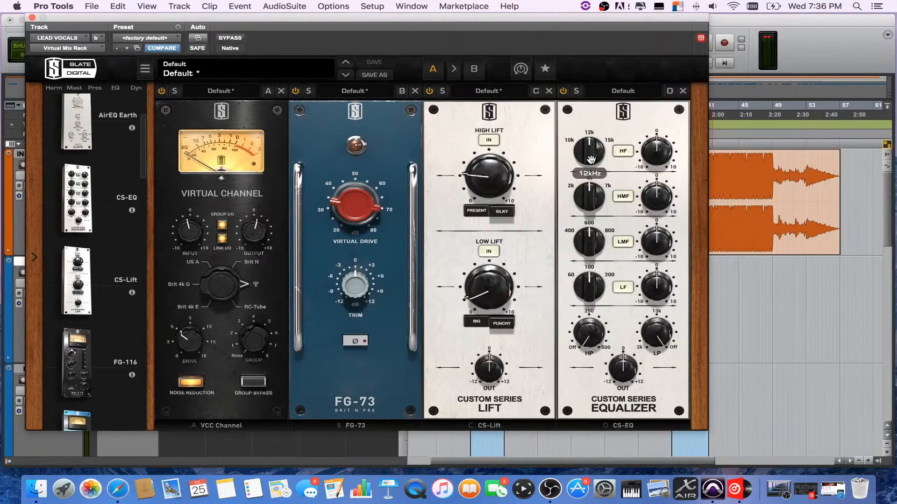
drag(590, 160, 591, 148)
drag(593, 199, 595, 188)
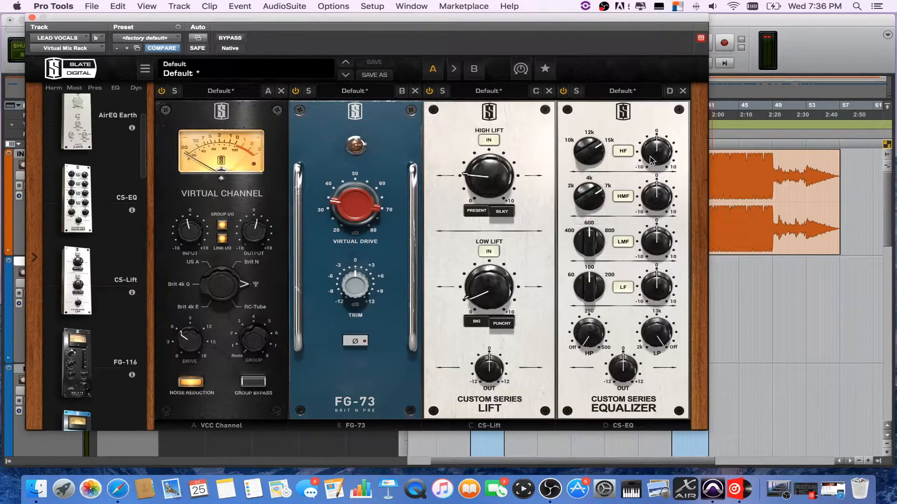
Boost the CS-EQ's HF band by about 3.3 and its HMF band by about 2.1 while auditioning the hook
mouse_move(652, 153)
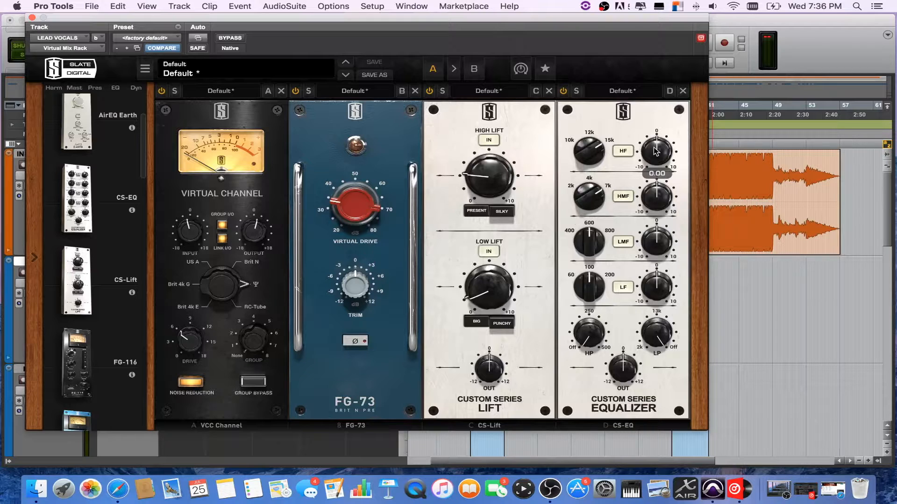
mouse_move(656, 151)
mouse_down()
mouse_move(657, 137)
mouse_move(660, 150)
mouse_up()
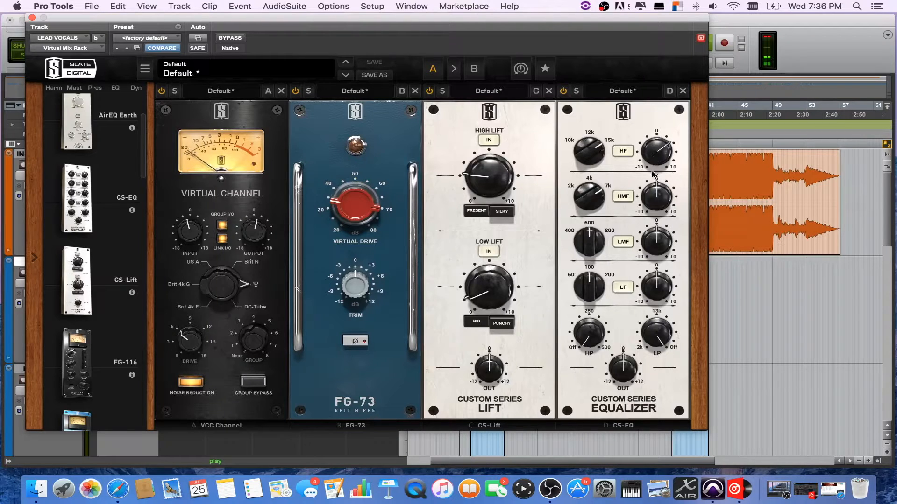
drag(656, 191, 656, 193)
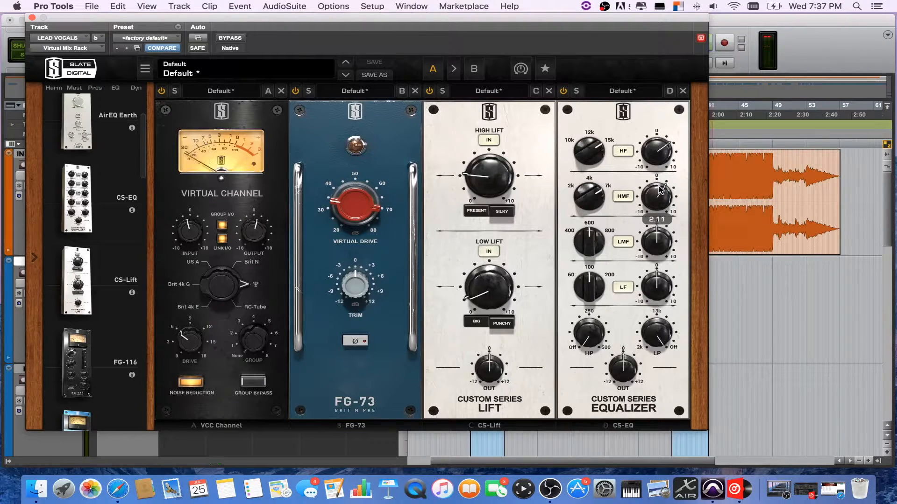
click(665, 154)
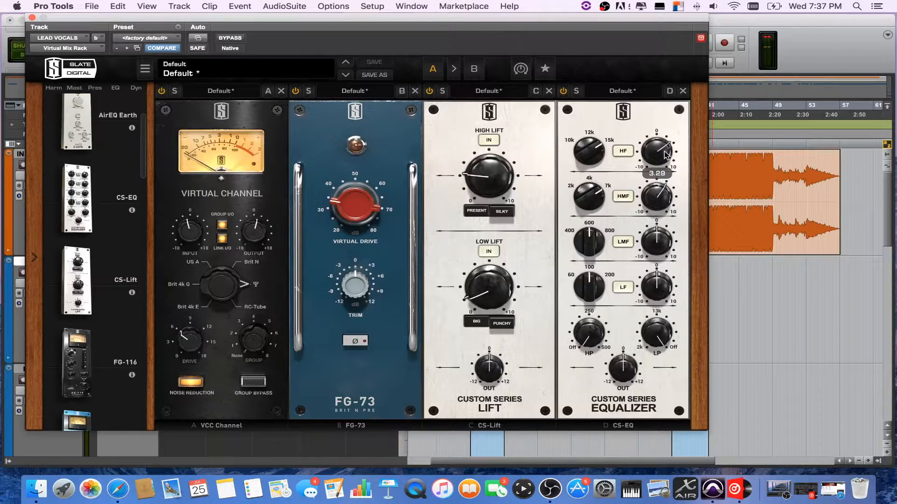
drag(661, 192, 663, 202)
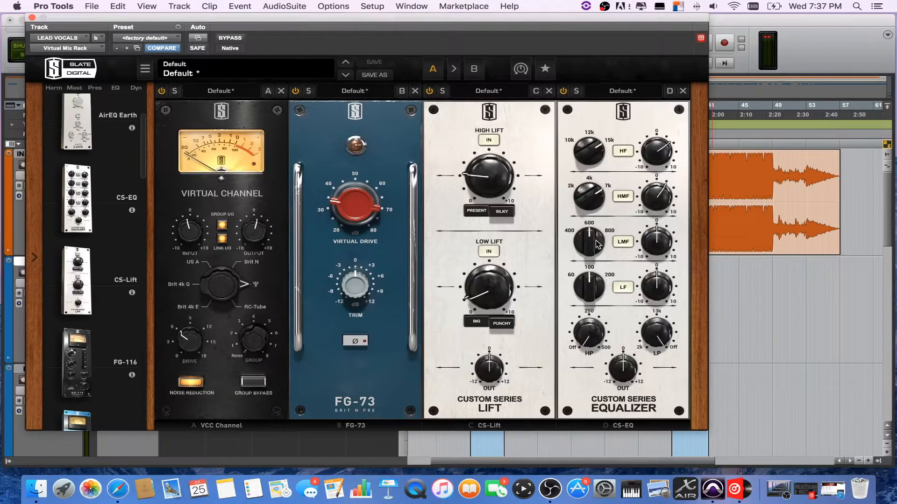
Boost the CS-EQ's LMF band by about 1.7 and set its frequency to 800 Hz while the hook plays
click(569, 249)
mouse_move(652, 241)
key(space)
drag(658, 241, 657, 231)
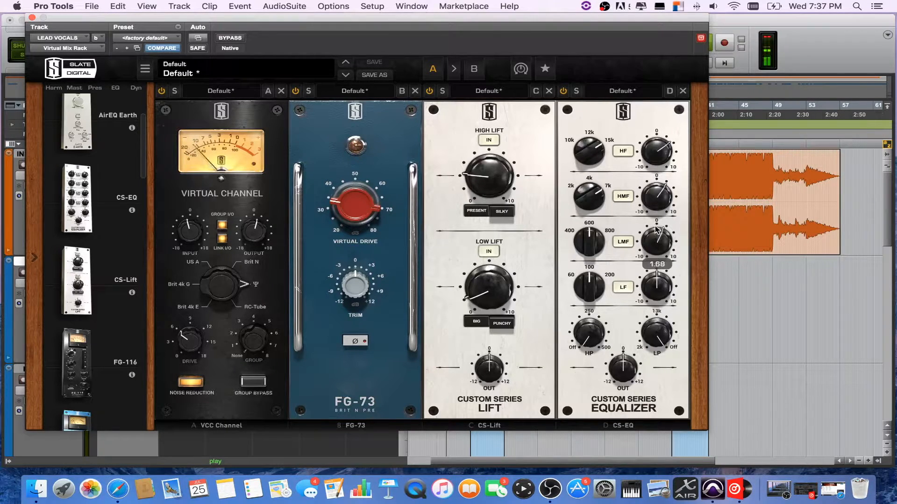
drag(588, 249, 587, 205)
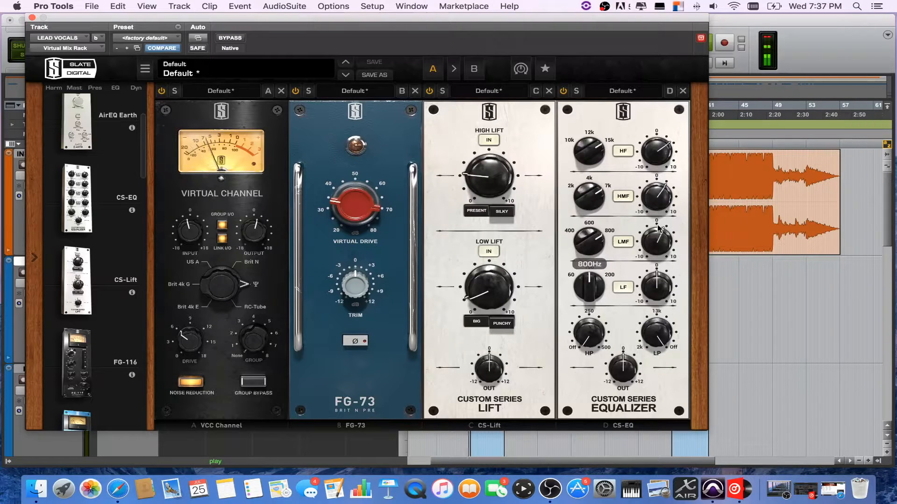
key(space)
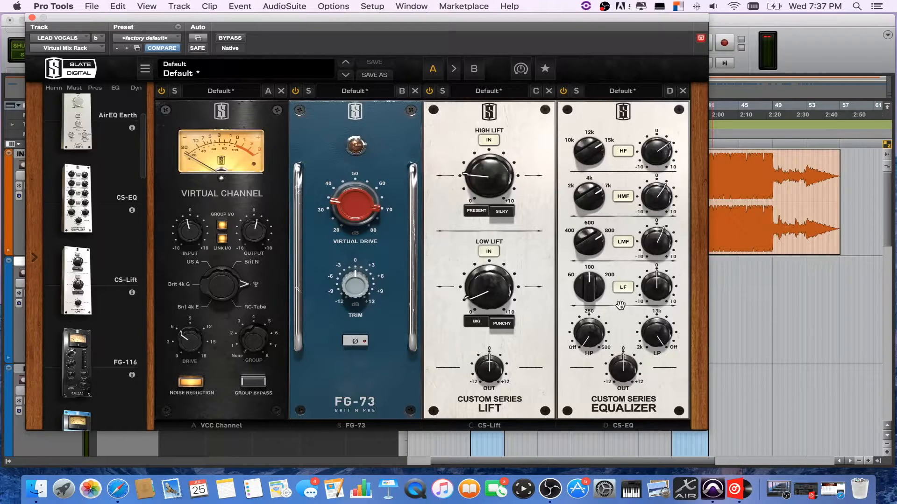
Raise the CS-EQ's high-pass filter to a cutoff below 250 Hz and play the hook through it
mouse_move(584, 341)
mouse_move(582, 333)
mouse_down()
mouse_move(582, 322)
mouse_move(588, 335)
mouse_move(588, 326)
mouse_up()
key(space)
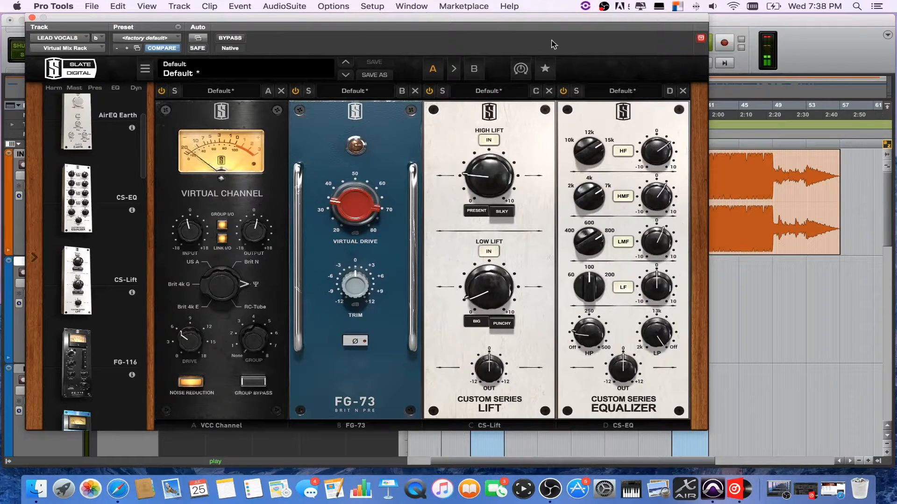
drag(591, 22, 569, 21)
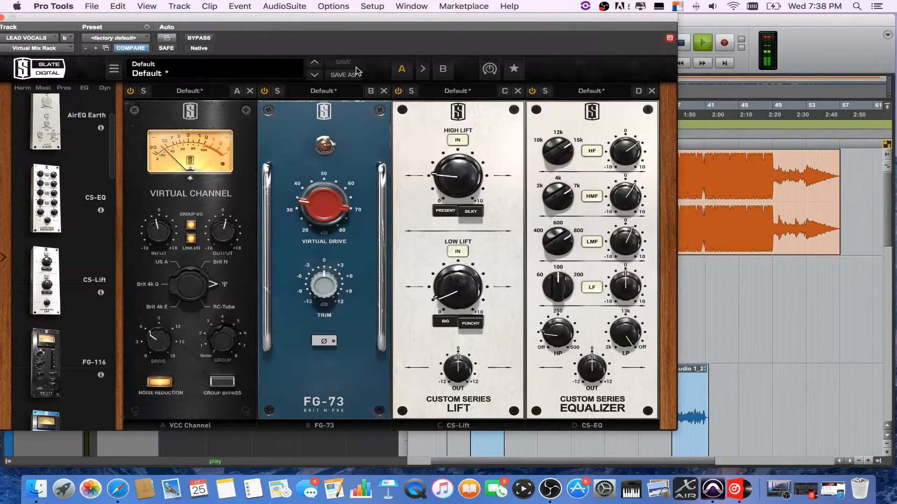
drag(236, 20, 265, 21)
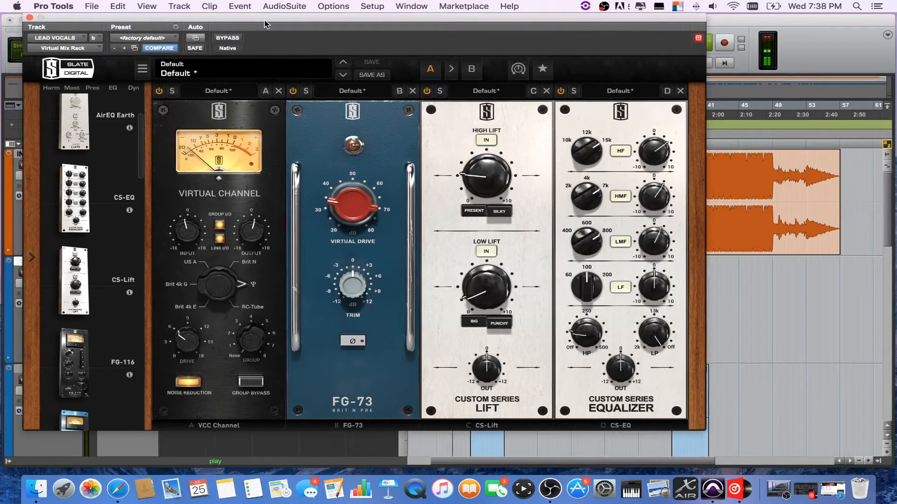
Load the FG-401 compressor into the rack after the CS-EQ and adjust its ratio
scroll(127, 241, down, 8)
scroll(127, 241, up, 8)
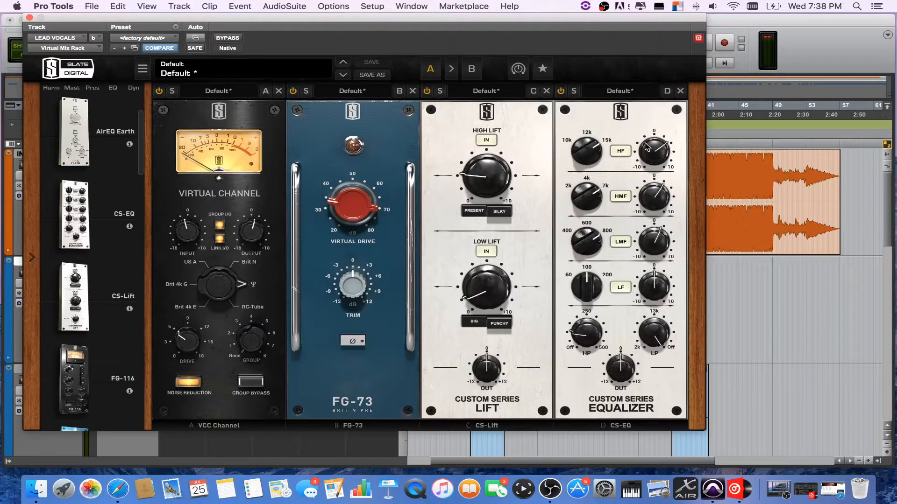
mouse_move(647, 147)
scroll(99, 190, down, 5)
scroll(97, 186, down, 8)
drag(72, 252, 637, 186)
drag(647, 227, 646, 217)
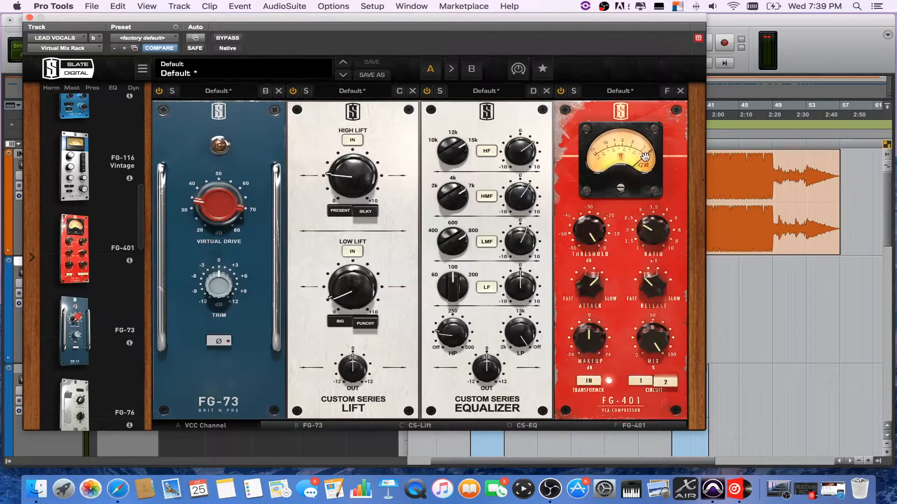
Set the FG-401 compressor's threshold to between -30 and -20 dB
click(594, 233)
drag(594, 235, 592, 233)
click(592, 232)
mouse_move(586, 288)
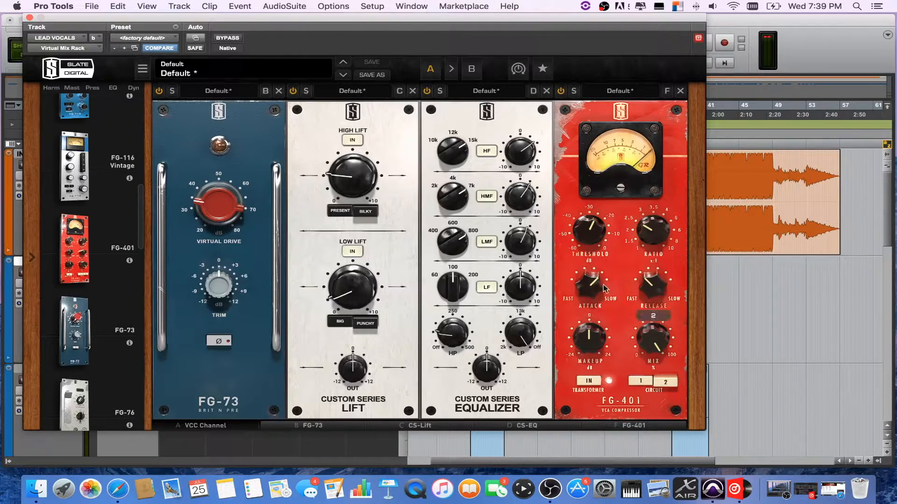
mouse_move(593, 338)
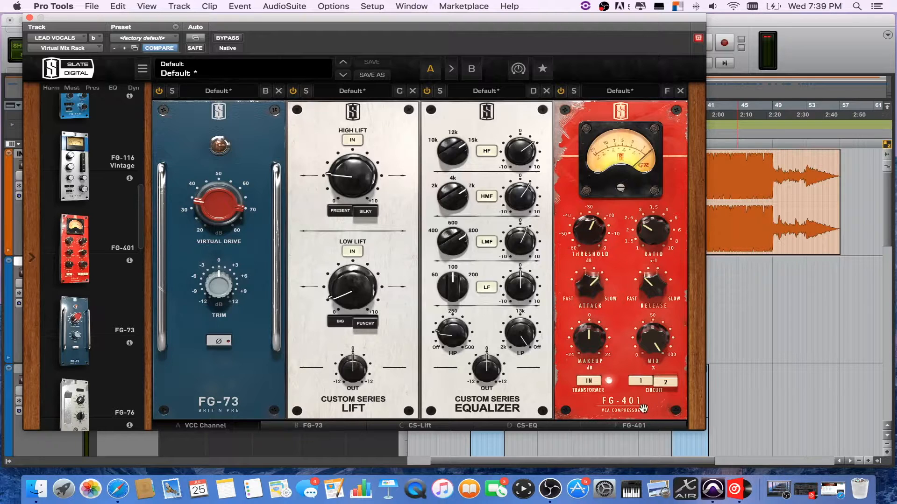
Load the Revival module into the rack after the FG-401 compressor
scroll(113, 169, down, 3)
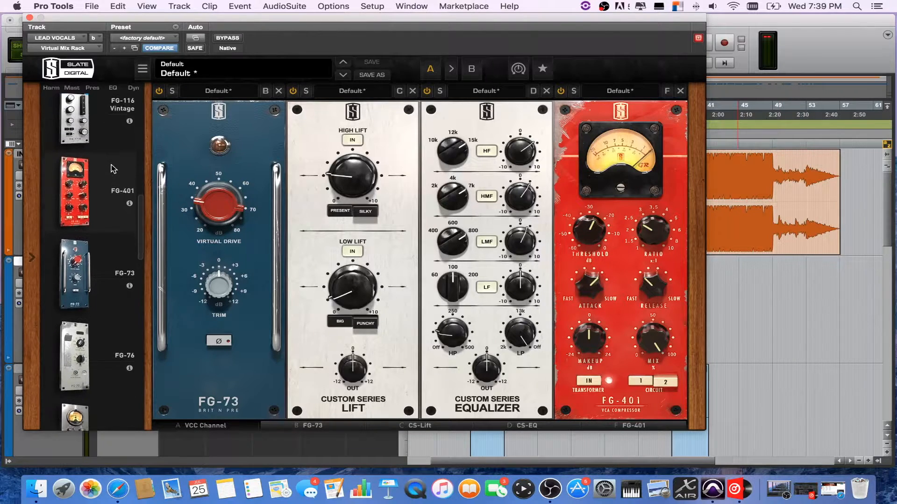
scroll(113, 169, down, 5)
drag(75, 187, 672, 286)
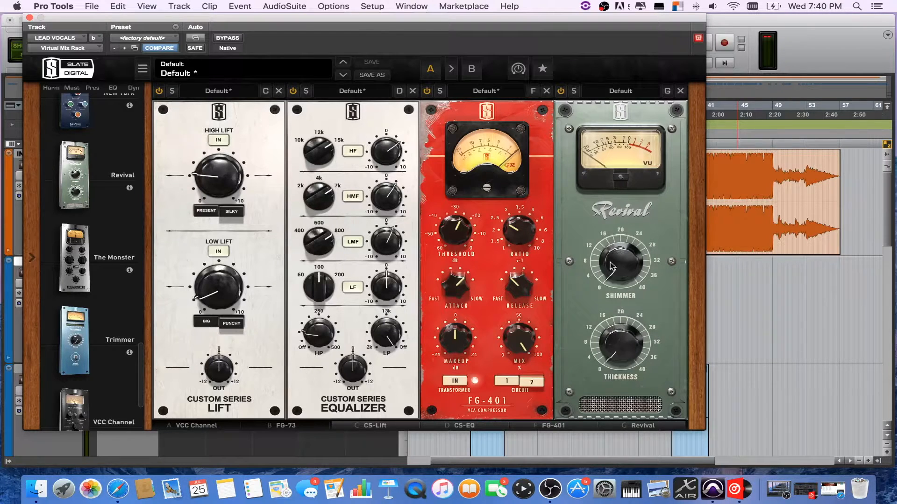
Raise the Revival's Shimmer and Thickness to between 4 and 8 each while listening to the hook
key(space)
mouse_move(609, 271)
mouse_down()
mouse_move(610, 258)
mouse_move(603, 272)
mouse_up()
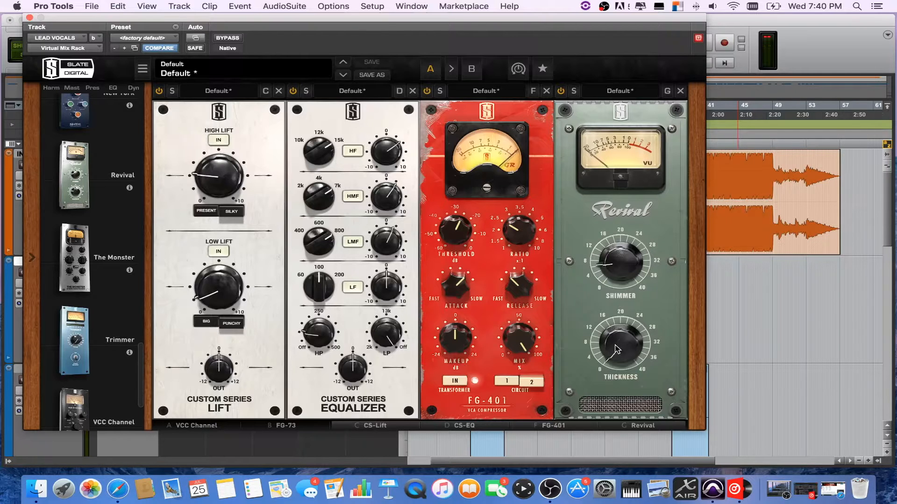
key(space)
mouse_move(609, 350)
mouse_down()
mouse_move(607, 332)
mouse_move(606, 343)
mouse_up()
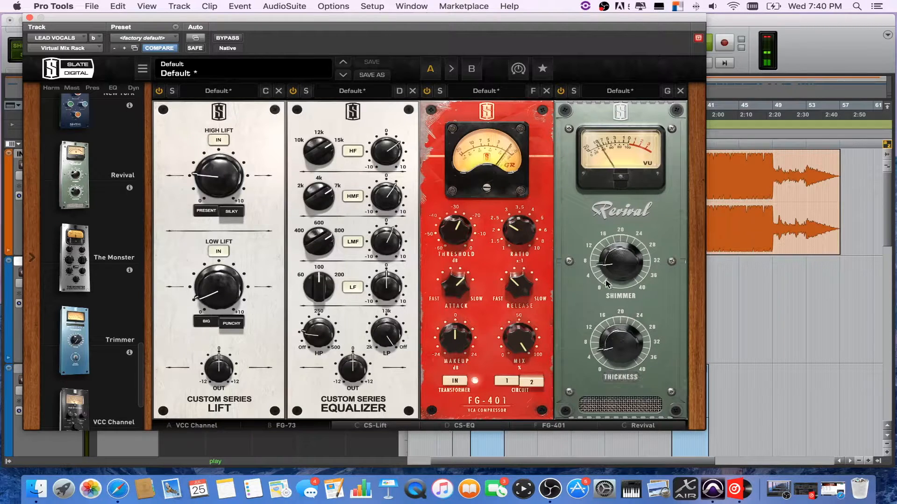
mouse_move(643, 332)
Load the FG-Bomber module after the Revival and adjust its Intensity to near 50% and Drive to near 0 dB
scroll(79, 198, up, 10)
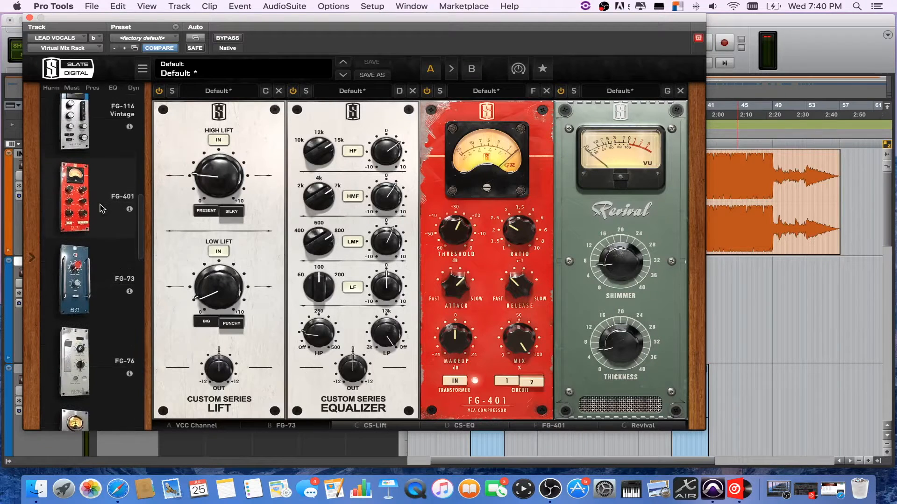
scroll(82, 199, up, 8)
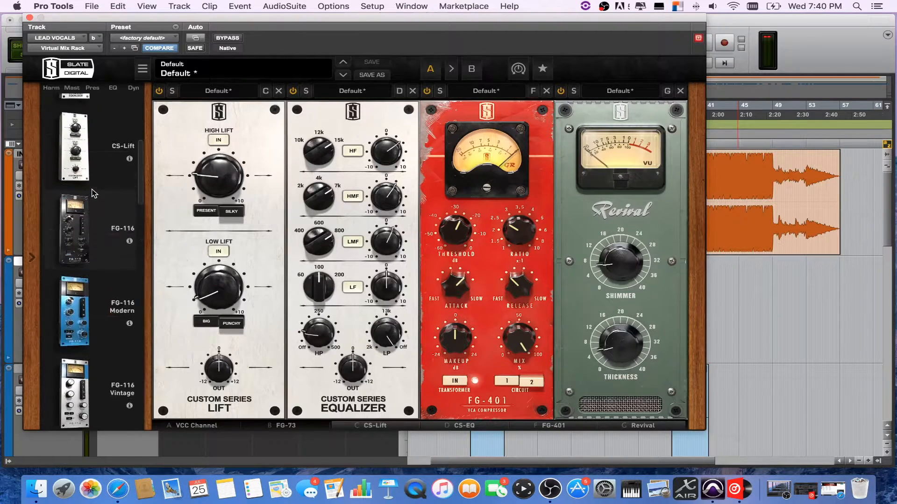
scroll(107, 189, up, 4)
scroll(107, 215, down, 10)
scroll(108, 241, down, 8)
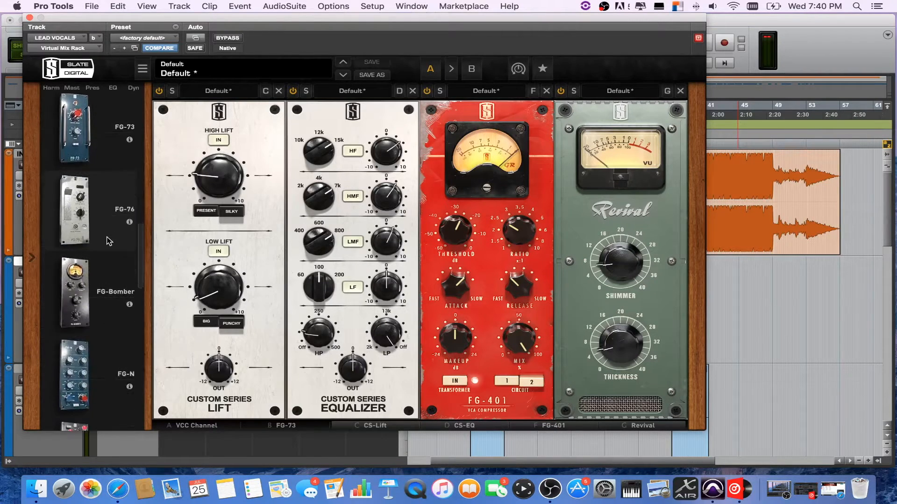
drag(100, 266, 643, 196)
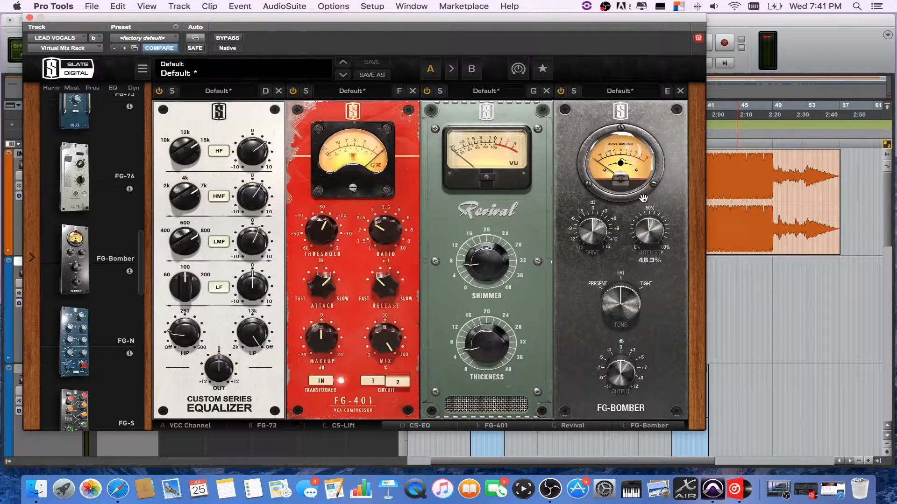
drag(647, 229, 647, 227)
drag(586, 222, 587, 228)
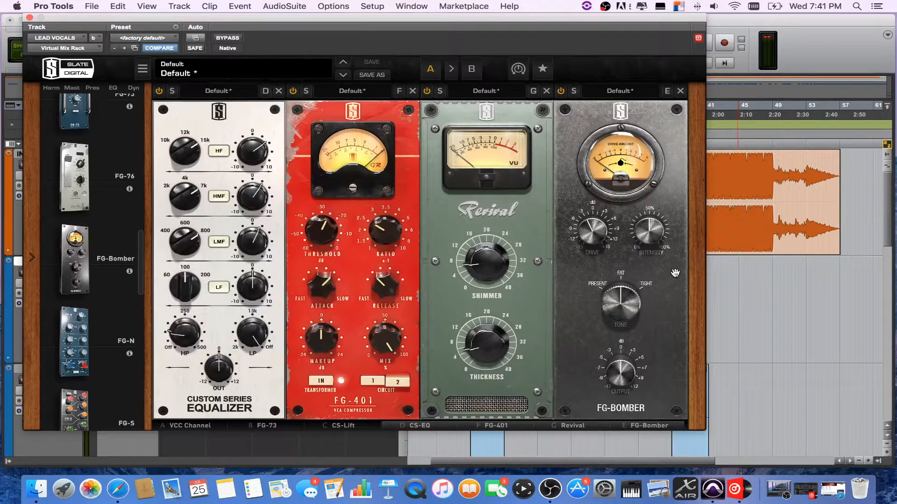
Play the hook with the FG-Bomber module bypassed and switch the module back on to compare
click(561, 91)
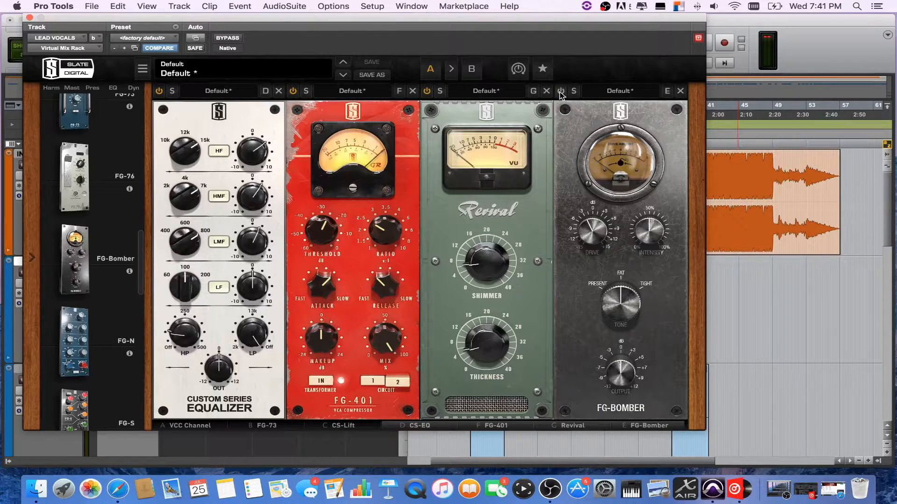
key(space)
click(560, 92)
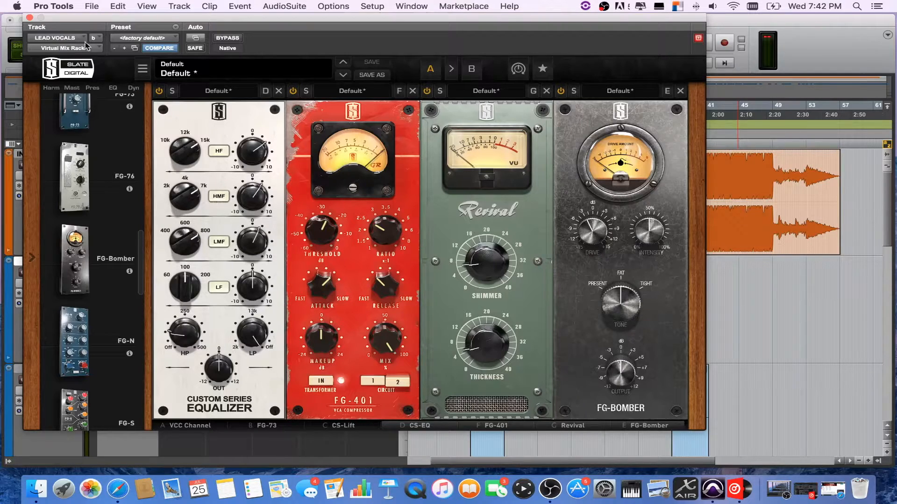
Set the FG-Bomber's Tone to Tight and close the Virtual Mix Rack window
drag(83, 19, 130, 22)
mouse_move(675, 314)
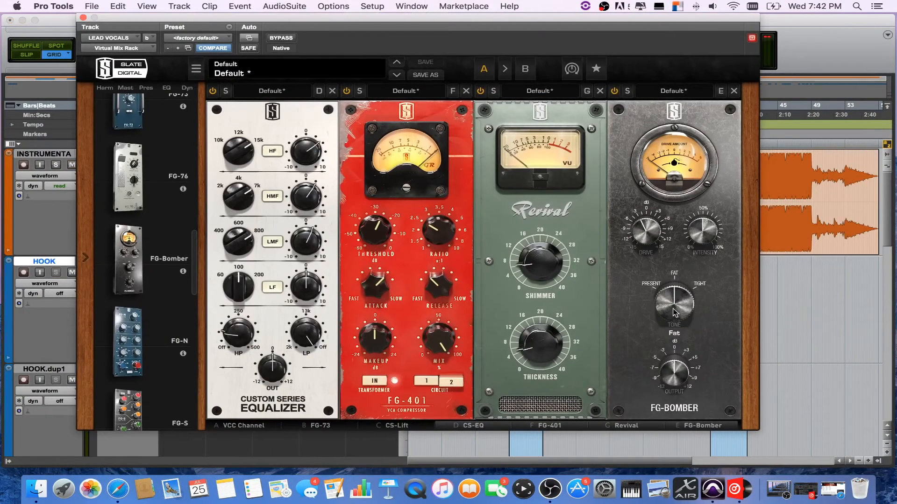
click(685, 280)
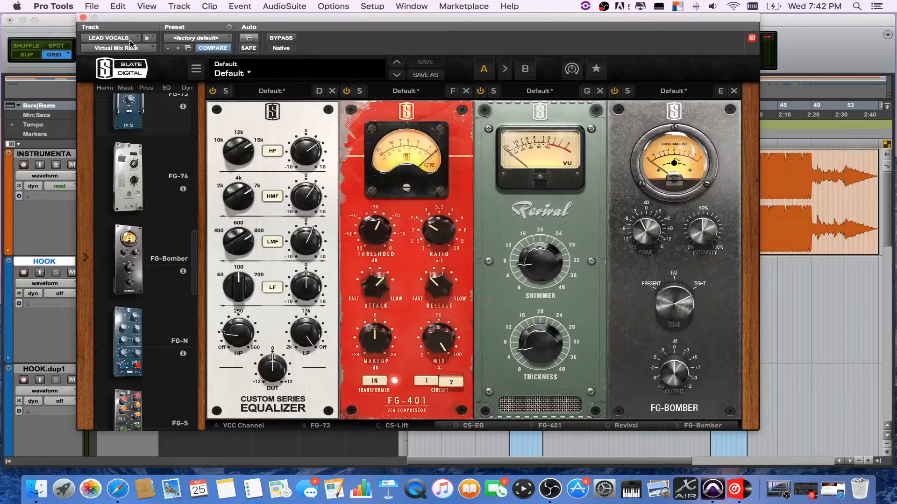
click(83, 17)
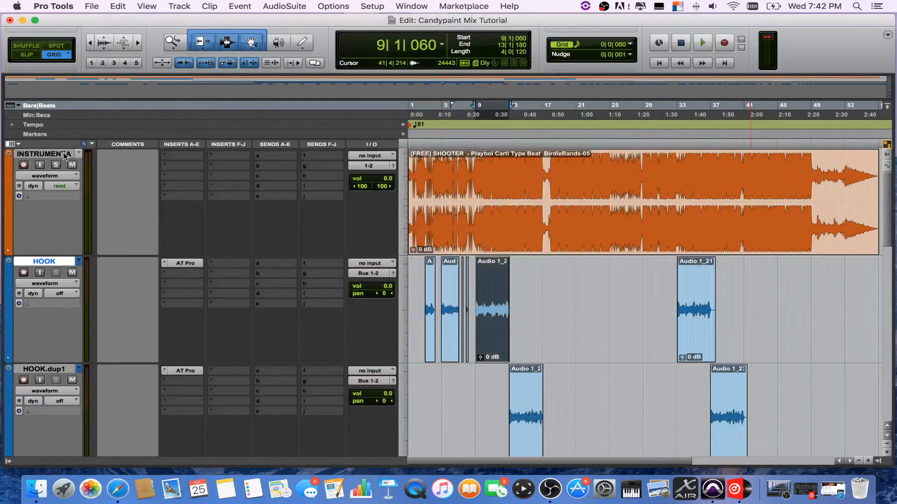
Mute the instrumental track and lower its clip gain to -10 dB
click(72, 165)
scroll(306, 309, down, 10)
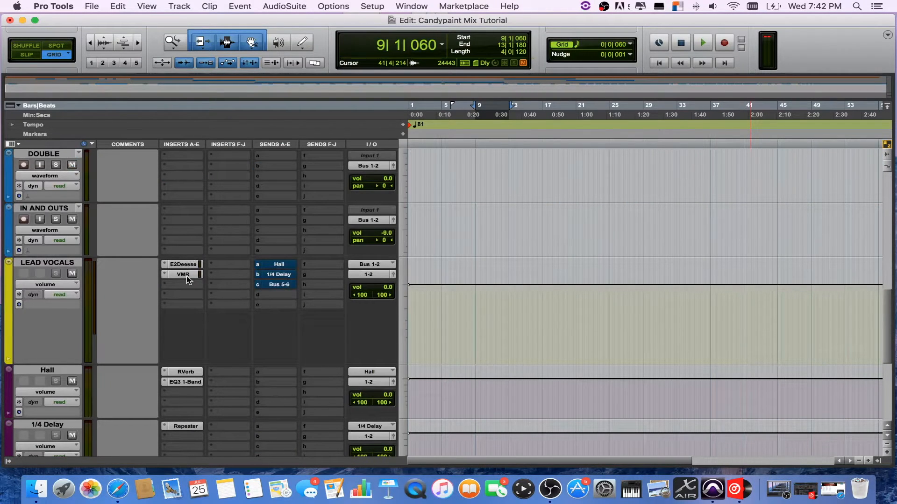
scroll(460, 315, up, 5)
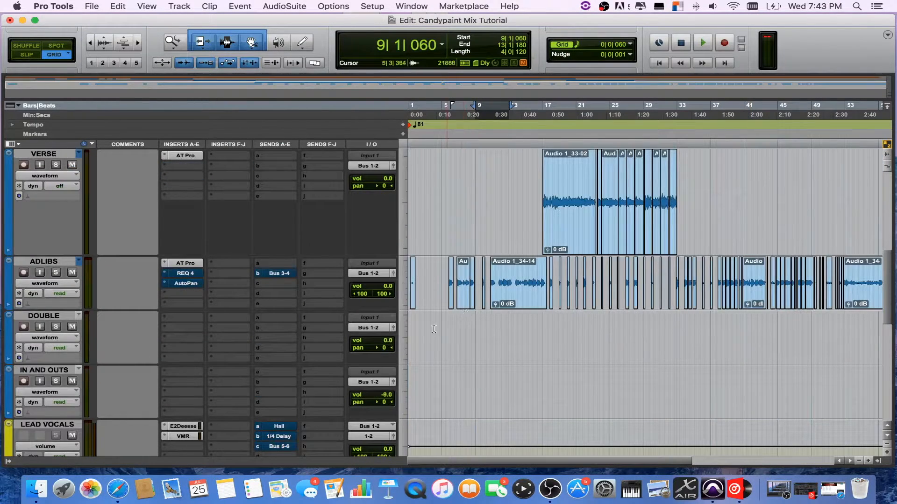
scroll(204, 347, down, 3)
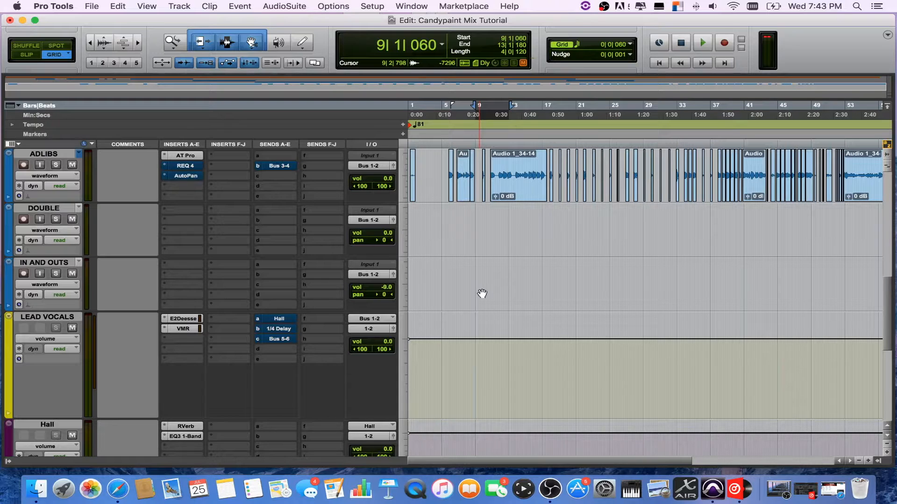
scroll(482, 293, up, 10)
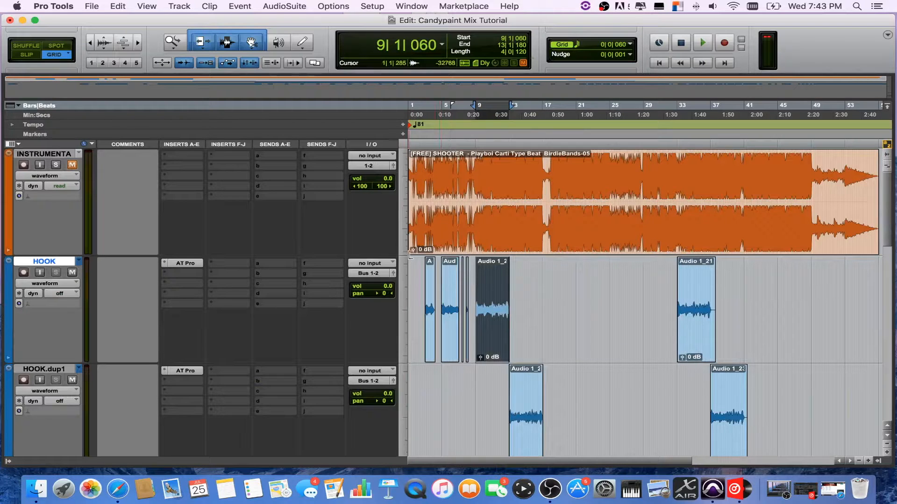
drag(413, 250, 415, 254)
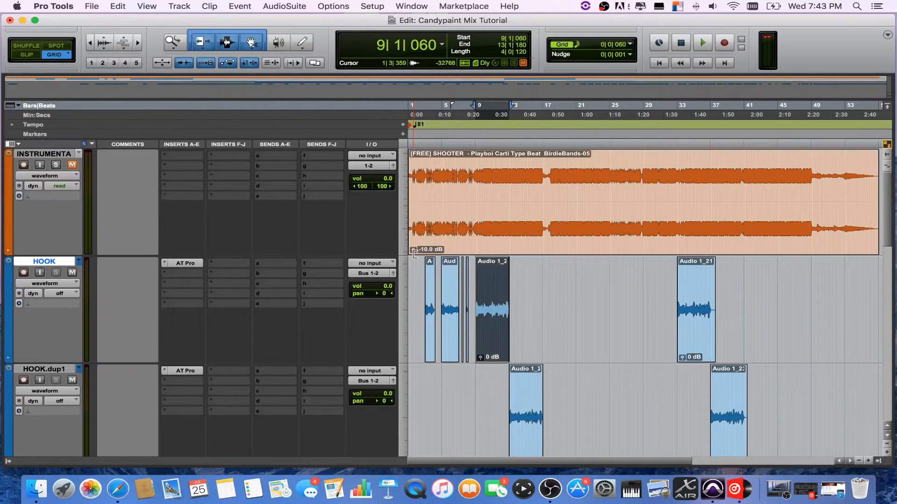
Alternate between the mixer and the timeline to examine the tracks' faders, inserts and sends
key(super+equal)
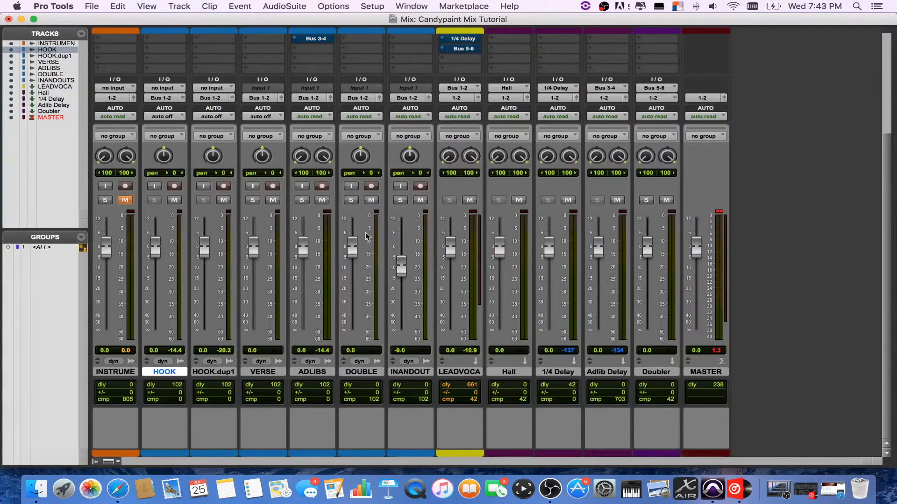
scroll(368, 236, up, 5)
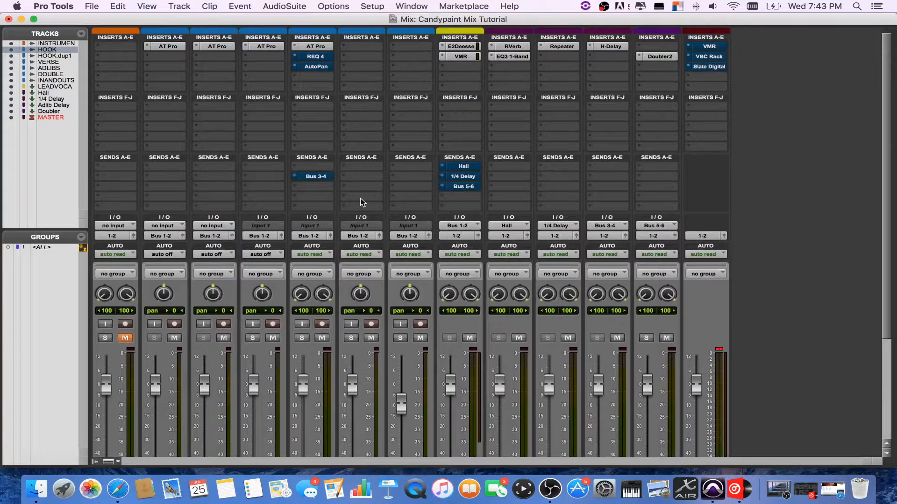
scroll(360, 198, down, 5)
key(super+equal)
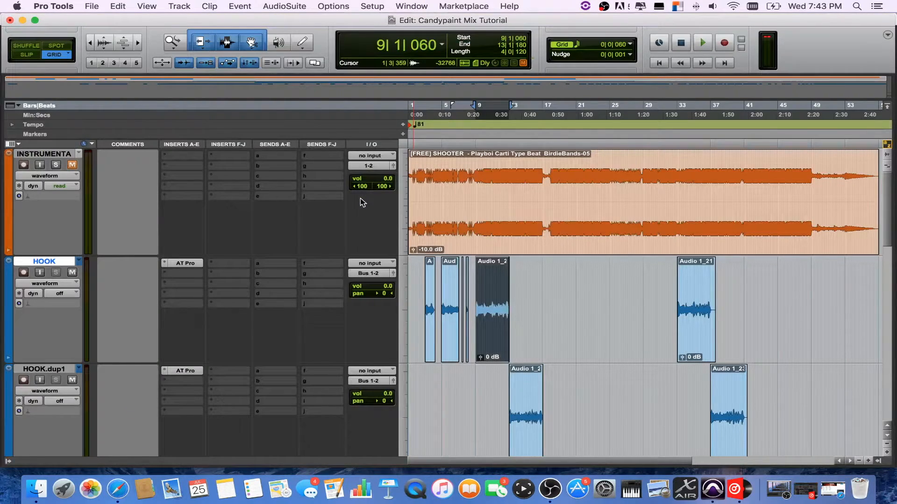
key(super+equal)
key(super+equal)
key(super+equal)
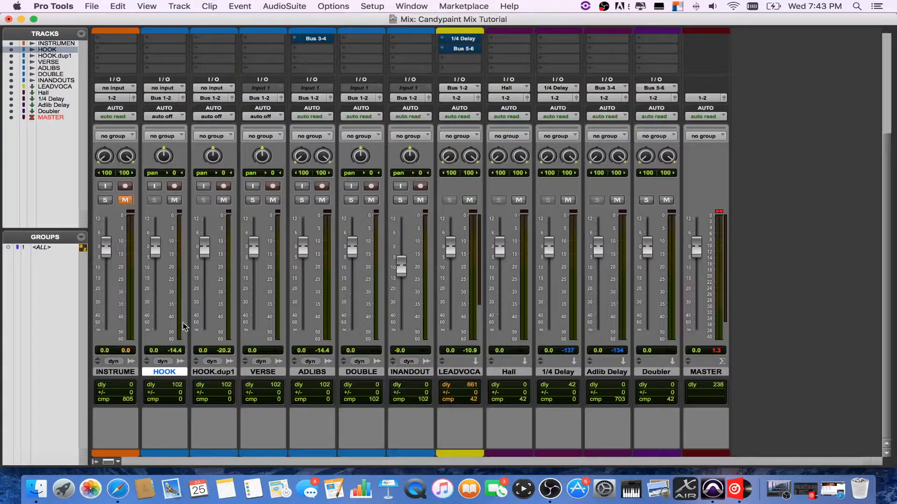
Try lowering the instrumental and hook faders, reset both to 0.0 dB, and return to the timeline
drag(107, 244, 107, 268)
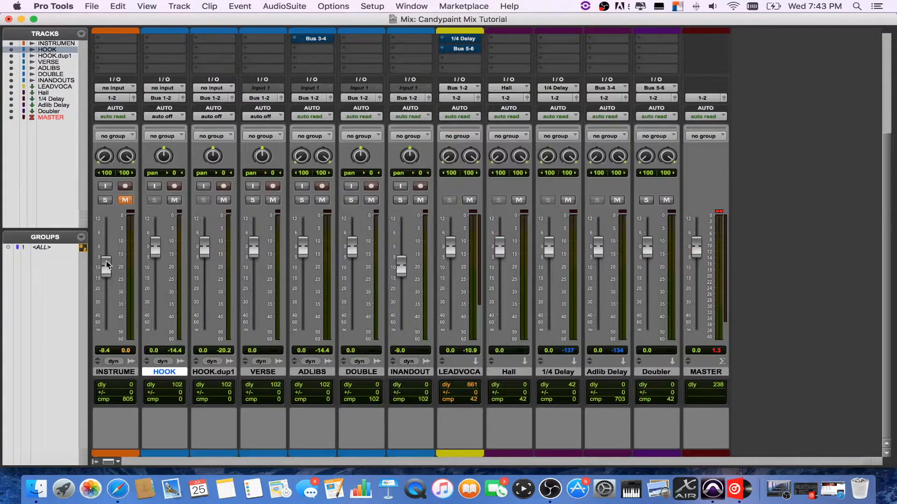
drag(155, 253, 154, 265)
alt+click(154, 264)
alt+click(109, 267)
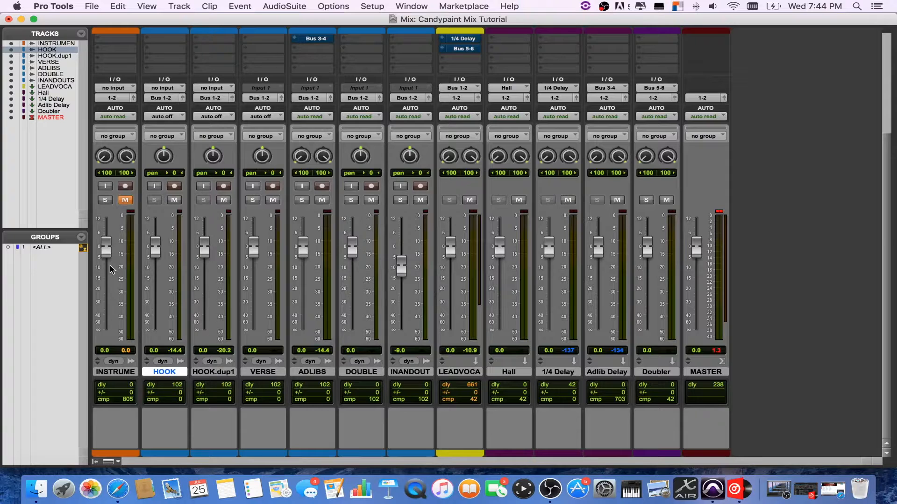
key(super+equal)
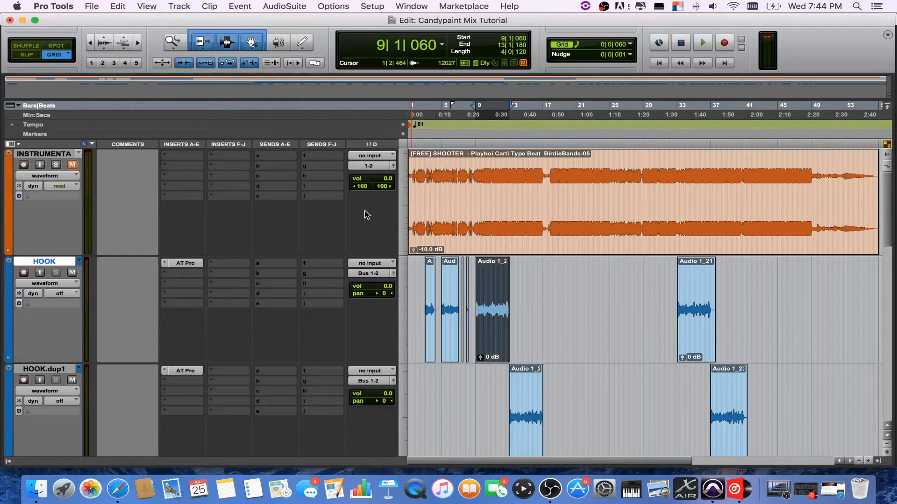
Unmute the instrumental and play the mix from just before the hook clip at bar 9
click(444, 241)
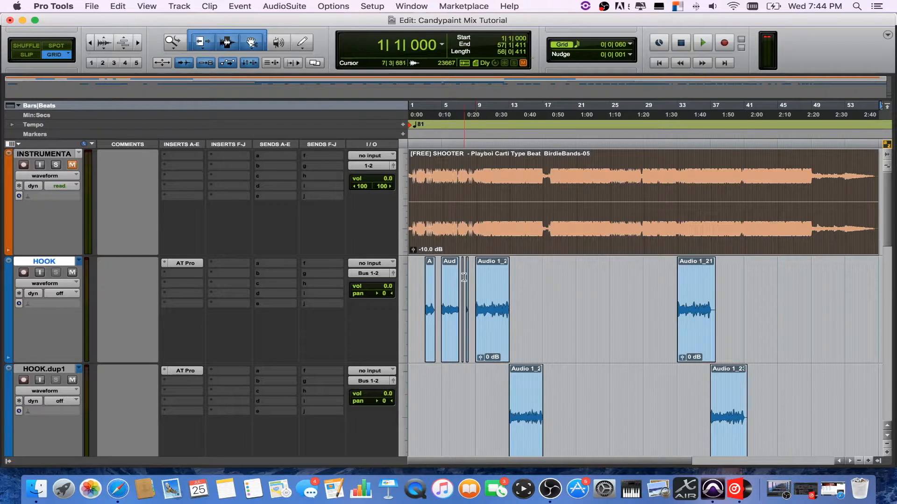
scroll(472, 277, down, 5)
scroll(464, 278, down, 5)
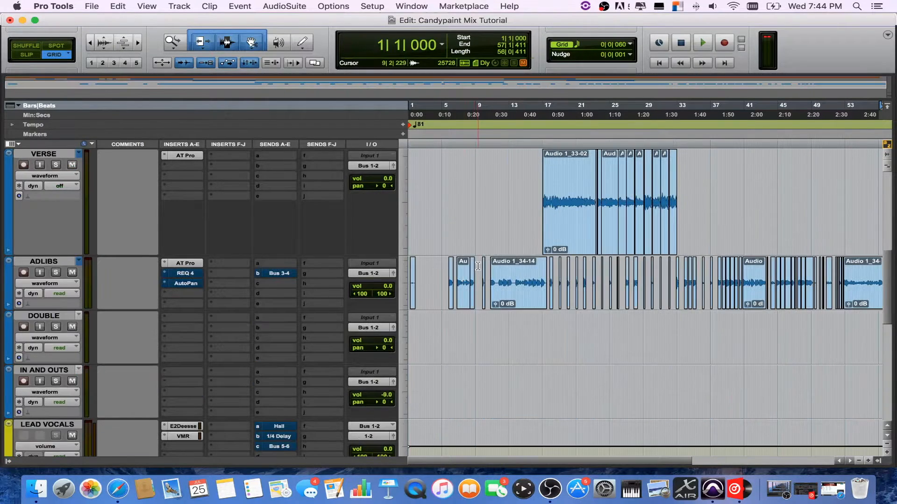
scroll(463, 278, up, 10)
click(72, 164)
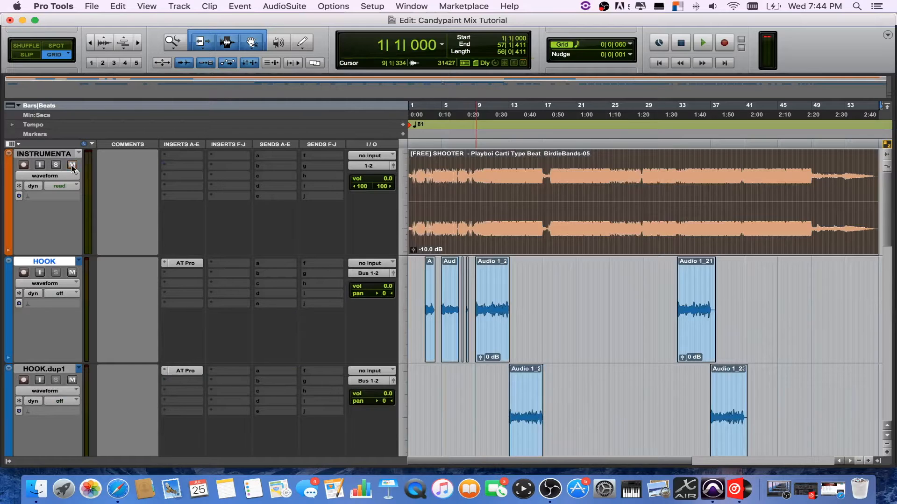
click(472, 279)
key(space)
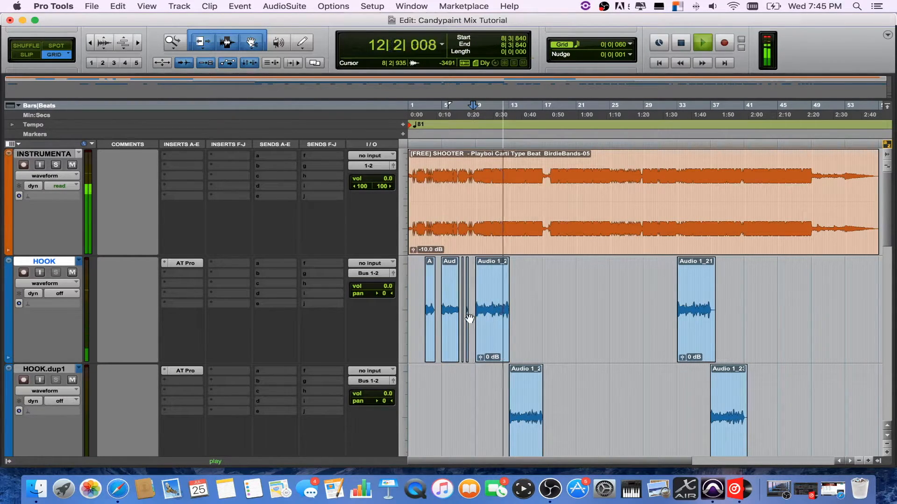
key(space)
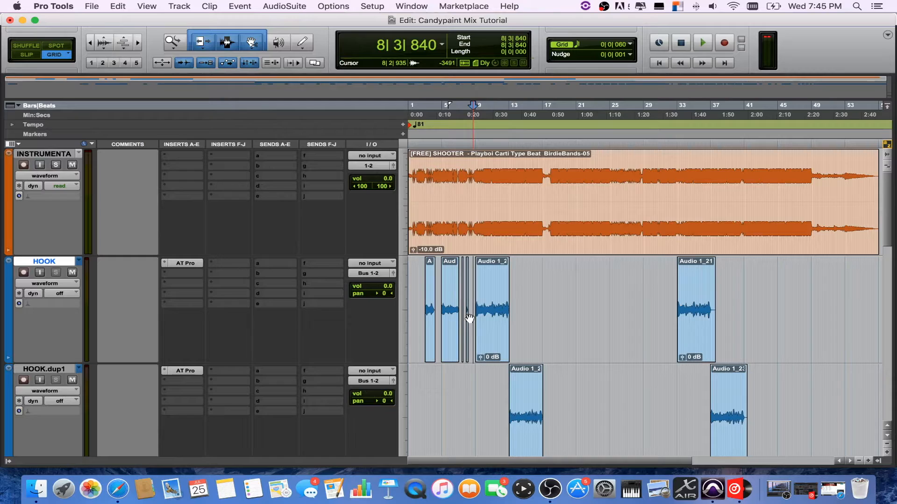
Insert the stereo Virtual Tape Machines plug-in after VMR on the LEAD VOCALS track
scroll(469, 319, down, 10)
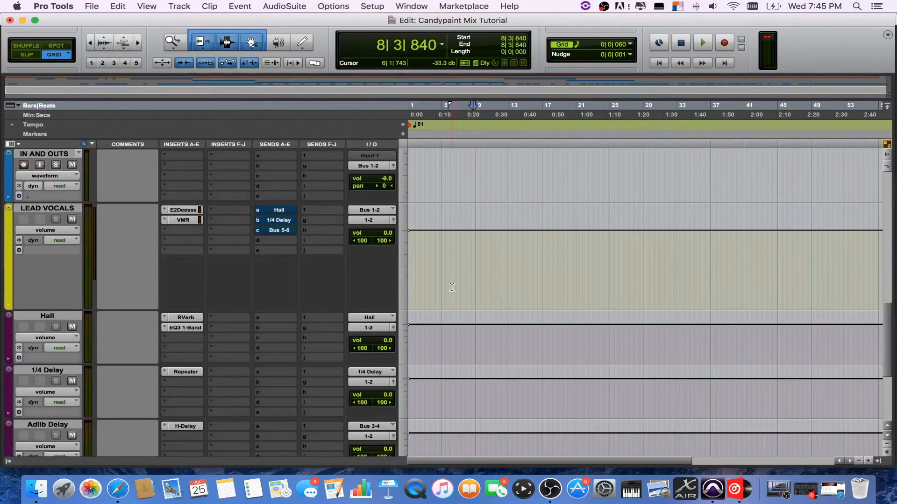
scroll(452, 287, up, 3)
scroll(451, 287, up, 7)
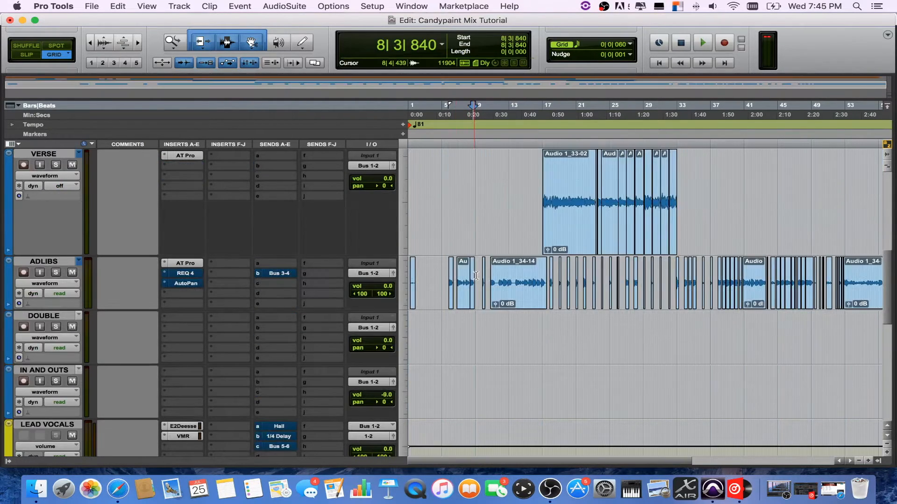
scroll(474, 277, down, 3)
scroll(473, 277, down, 3)
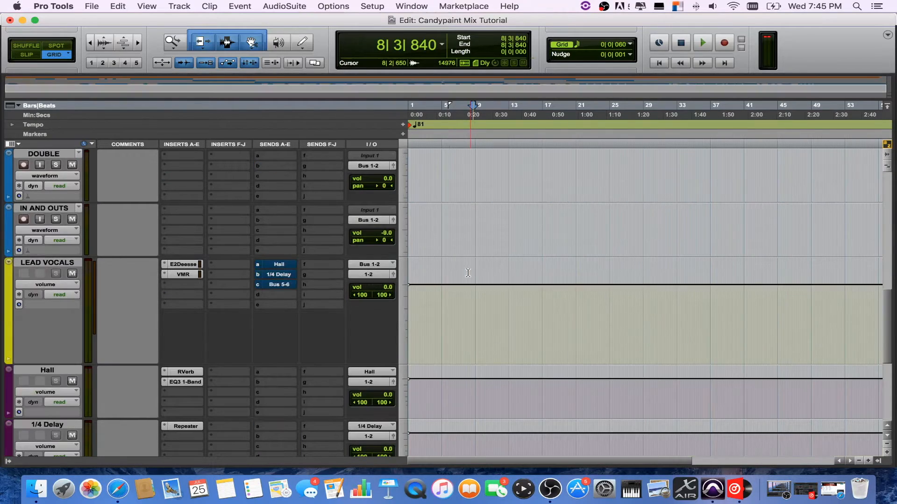
click(166, 284)
mouse_move(217, 306)
mouse_move(306, 321)
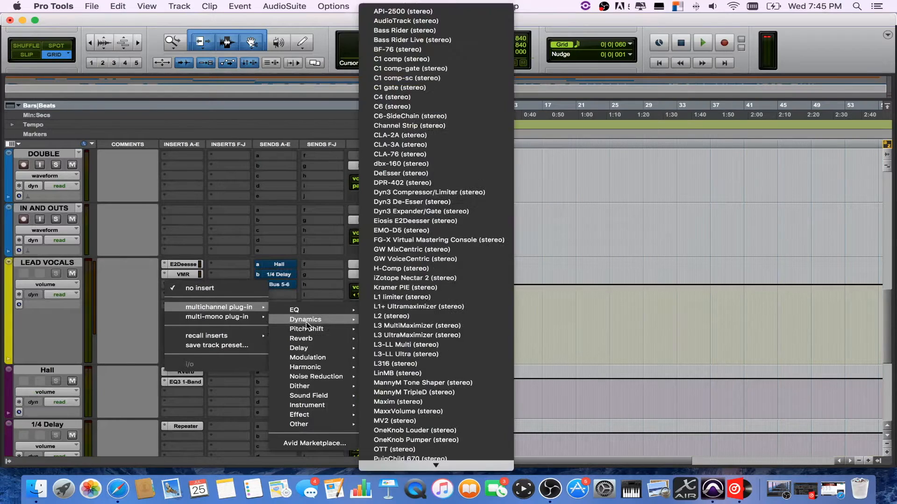
mouse_move(310, 368)
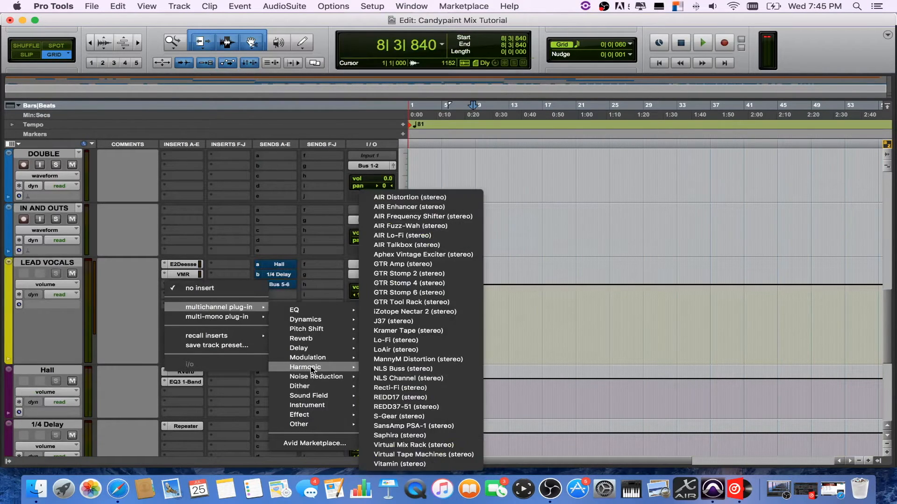
click(411, 454)
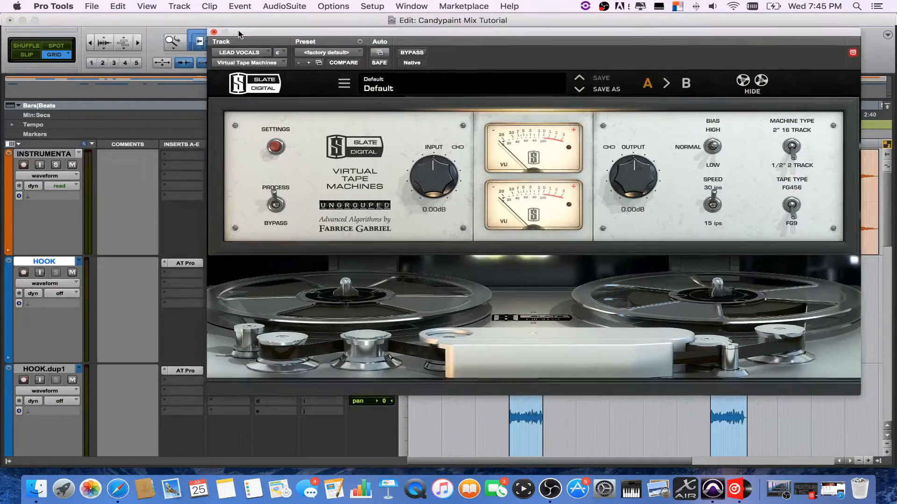
Mute the instrumental and set the Virtual Tape Machines input to -3.64 dB while the hook plays
click(72, 164)
key(space)
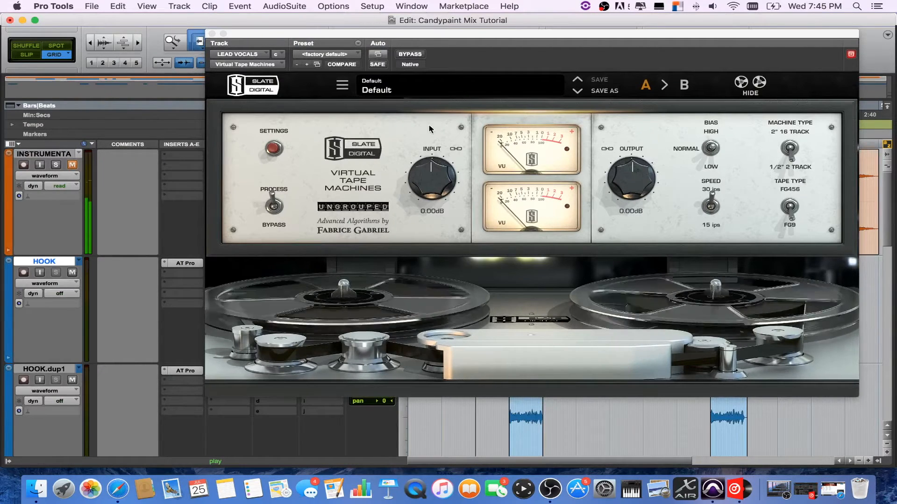
click(433, 169)
drag(433, 169, 431, 184)
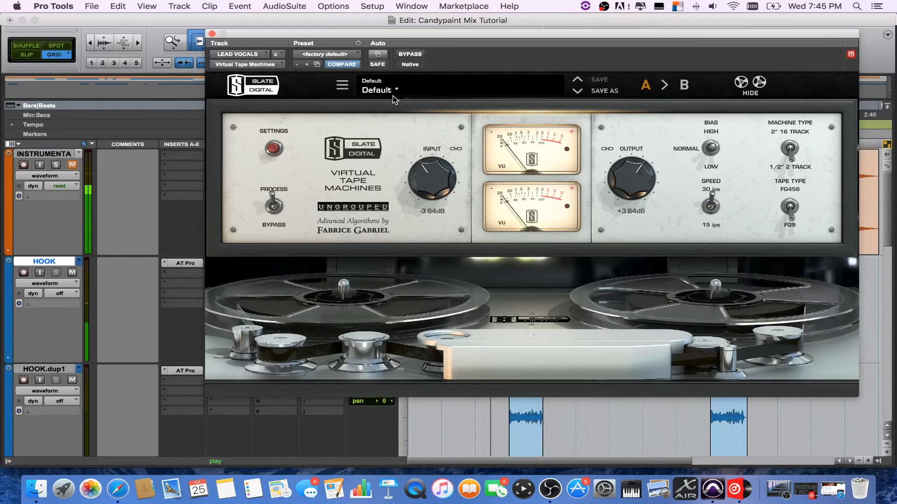
Solo the hook track and compare its playback with Virtual Tape Machines bypassed and re-enabled
click(55, 273)
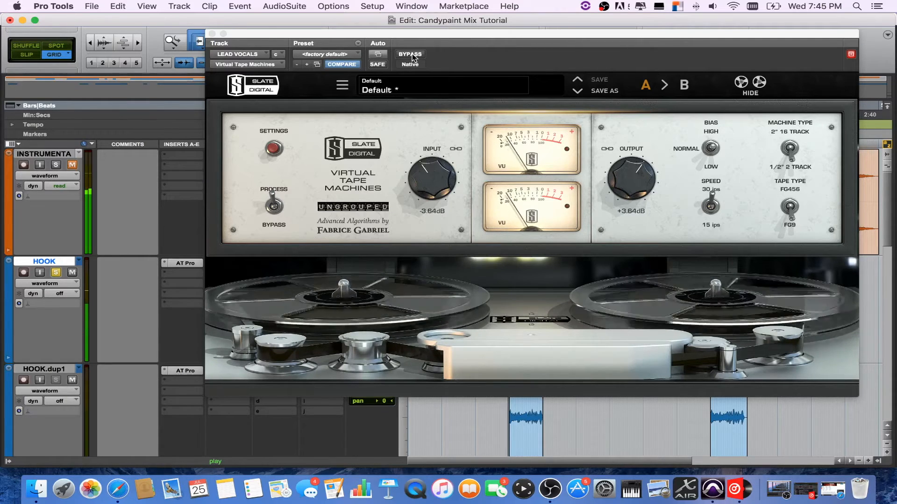
key(space)
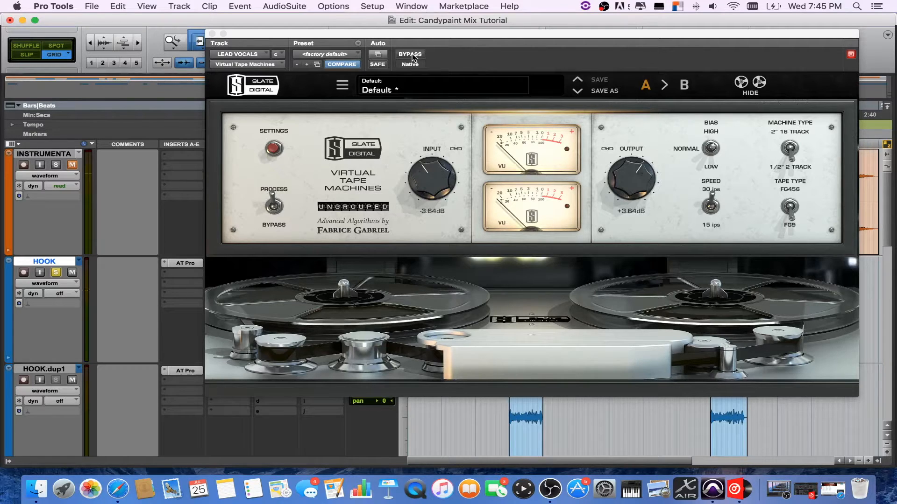
click(415, 55)
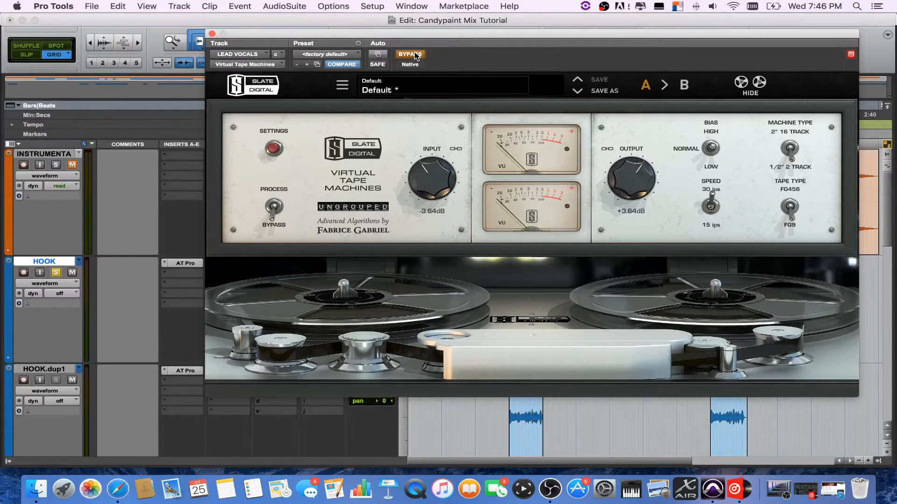
key(space)
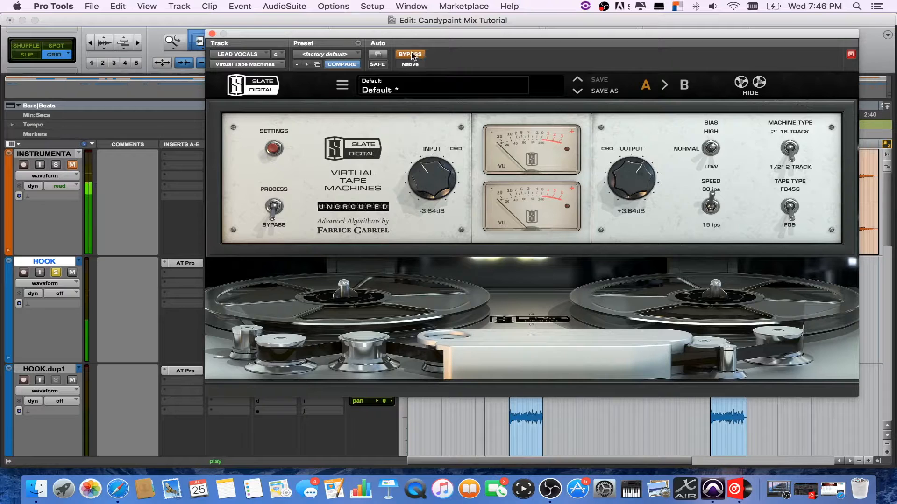
click(410, 54)
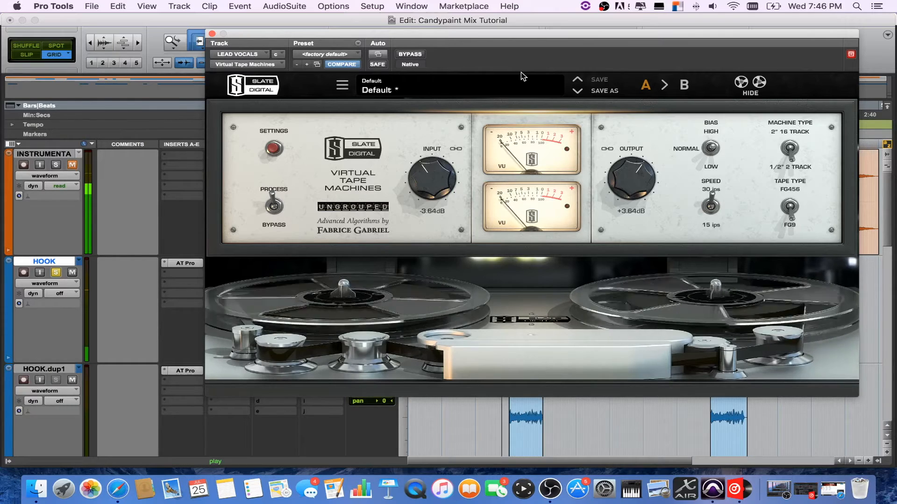
Close Virtual Tape Machines, stop playback and insert the stereo RCompressor with the MEEK preset after VTM on the LEAD VOCALS track
click(212, 33)
key(space)
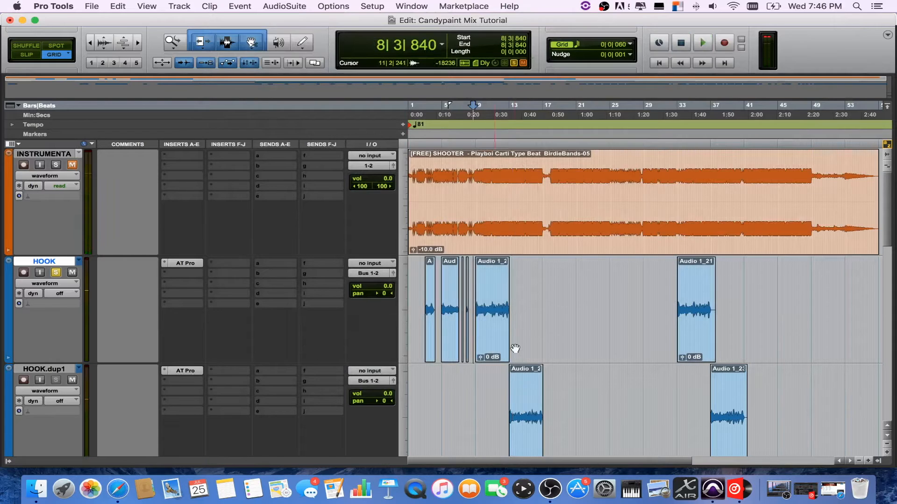
scroll(521, 340, down, 10)
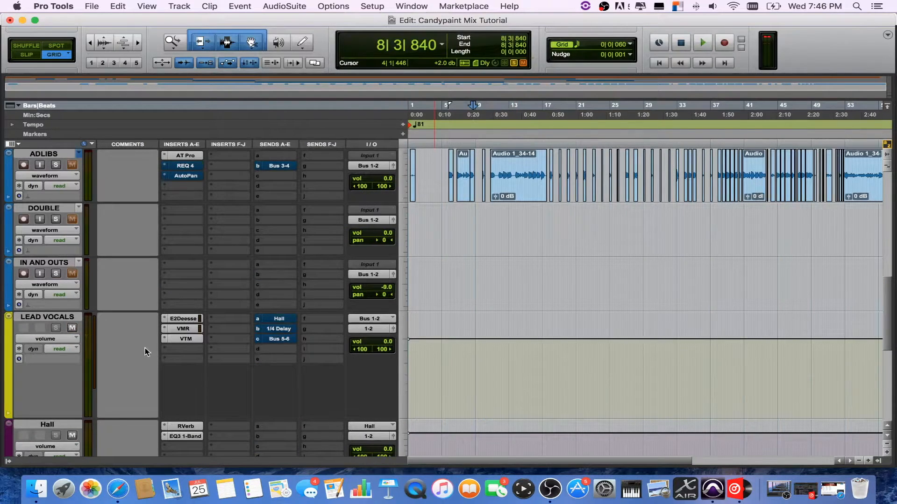
click(163, 350)
mouse_move(204, 368)
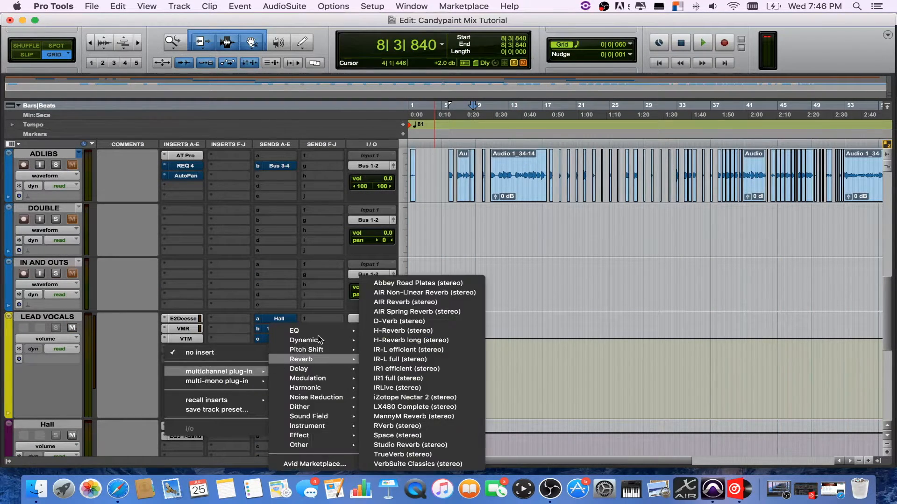
mouse_move(317, 340)
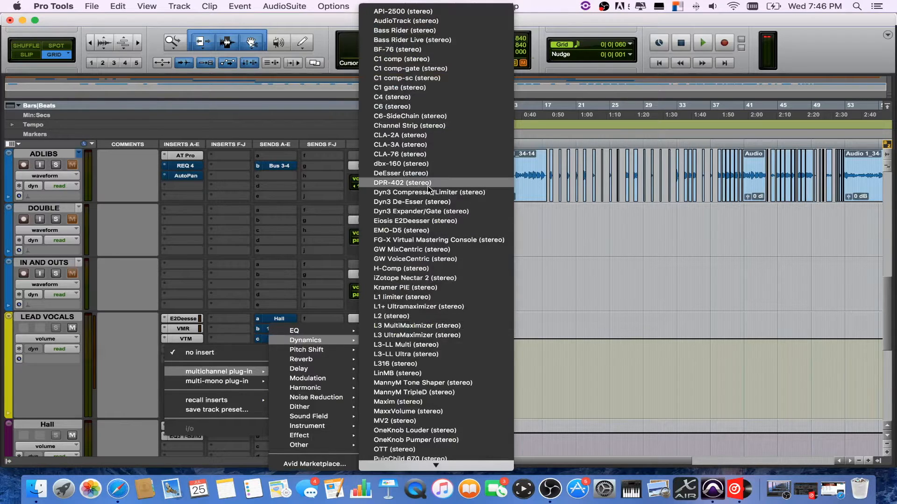
click(421, 157)
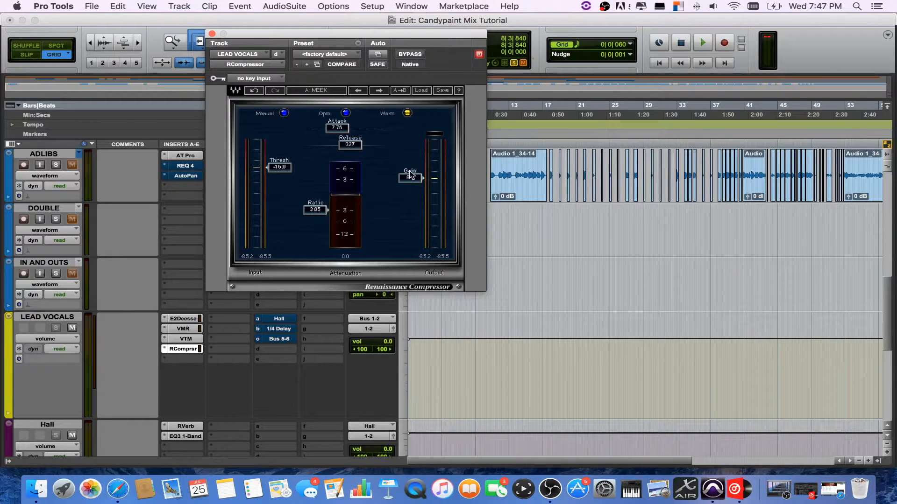
Unmute and solo the instrumental alongside the hook, and play them together with RCompressor active
key(space)
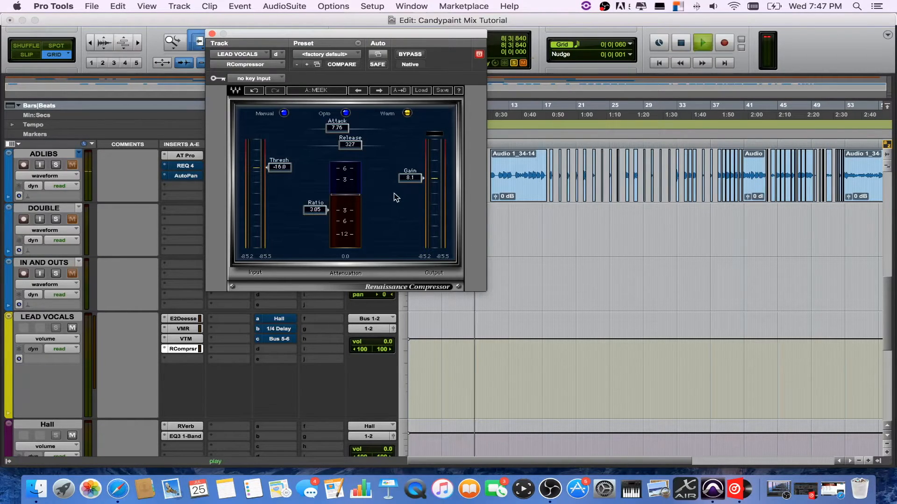
scroll(120, 193, up, 5)
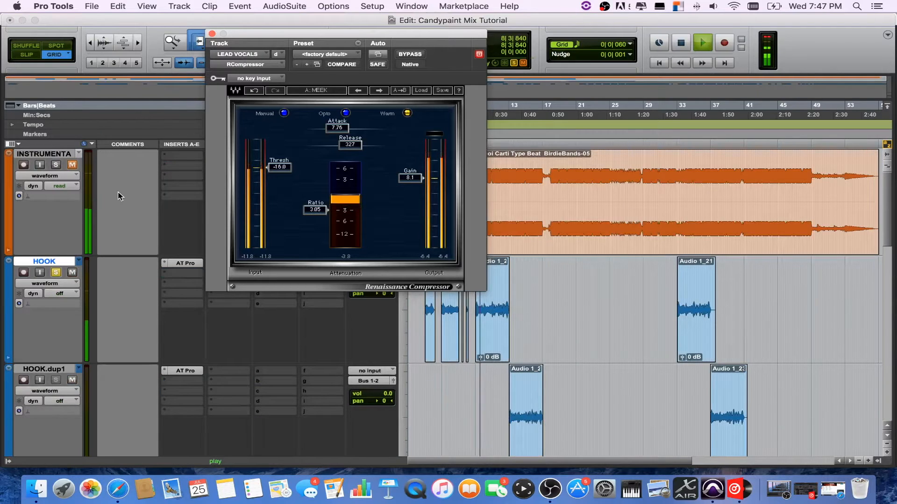
click(71, 166)
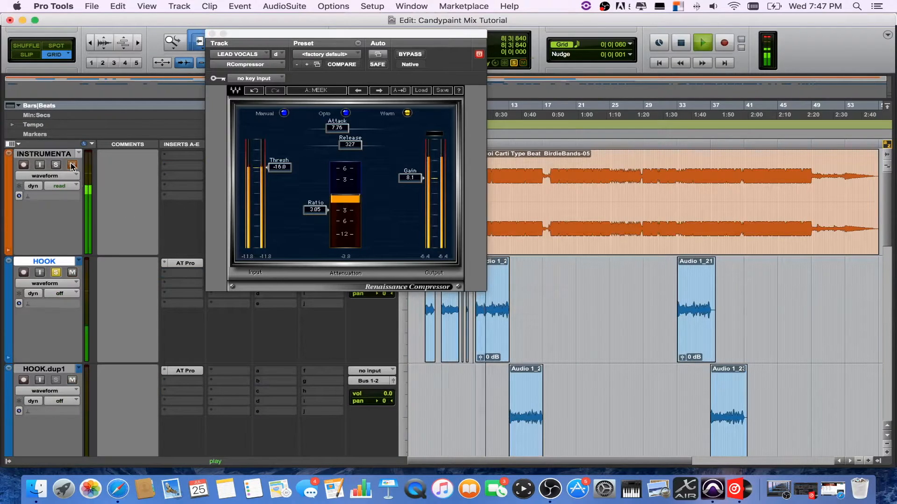
click(56, 166)
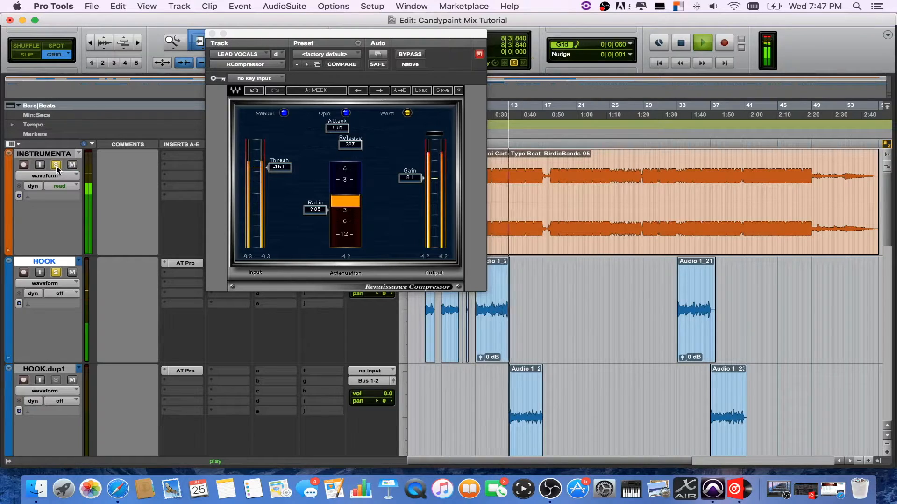
key(space)
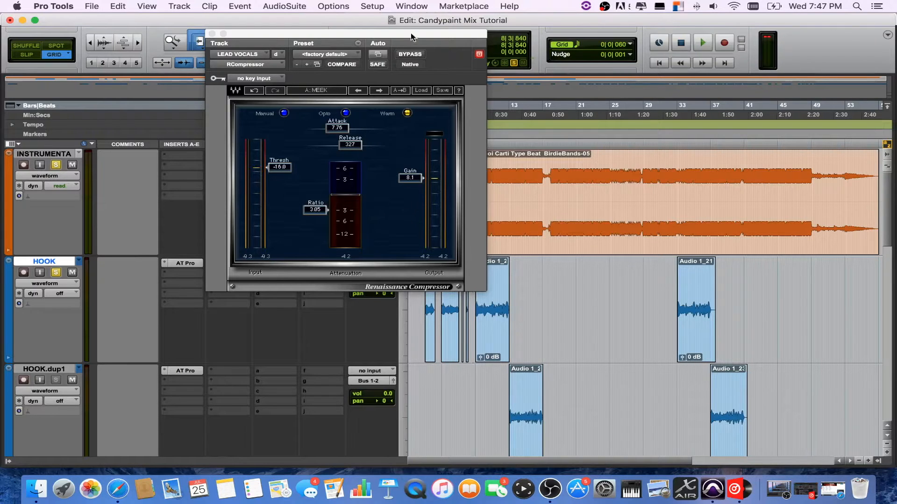
Set the RCompressor gain to 5.0, audition the mix and close the plug-in
drag(397, 40, 684, 115)
drag(577, 117, 297, 31)
mouse_move(410, 181)
mouse_down()
mouse_move(411, 197)
mouse_move(413, 179)
mouse_up()
key(space)
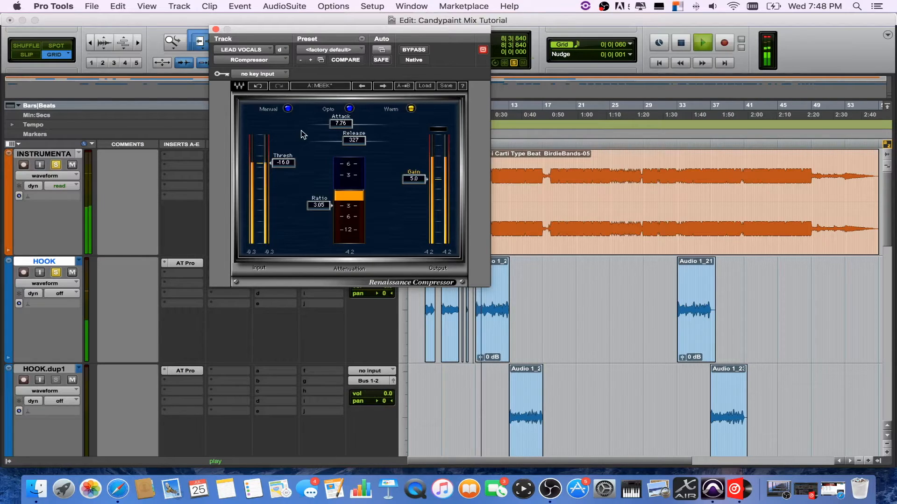
click(216, 29)
scroll(300, 260, down, 10)
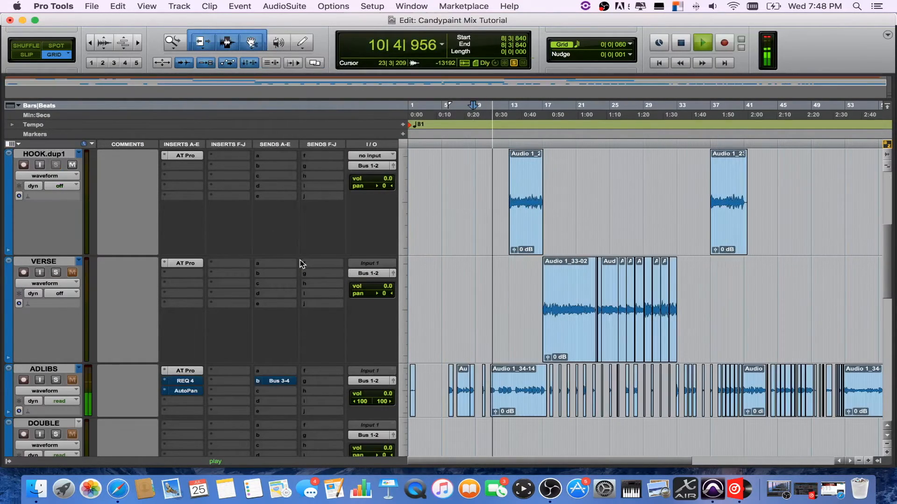
key(space)
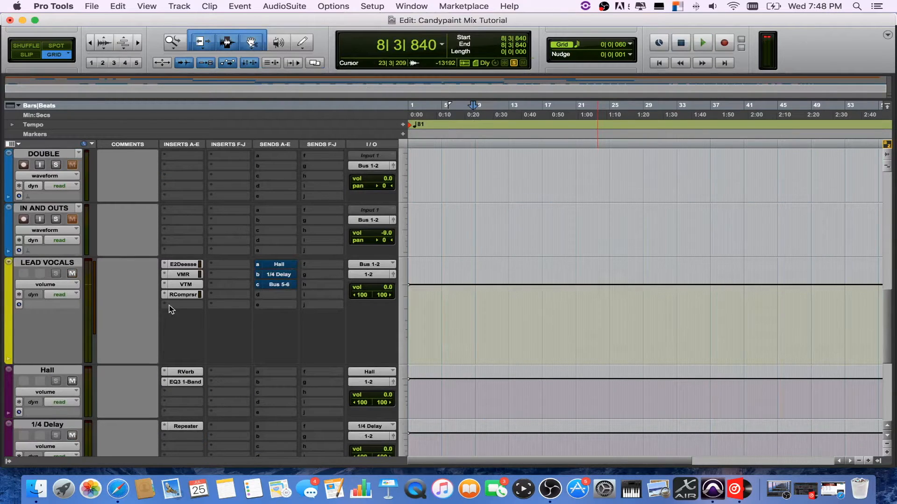
Insert the stereo C4 multiband processor after RCompressor on LEAD VOCALS and load the MEEK user preset
click(170, 306)
mouse_move(224, 327)
mouse_move(295, 330)
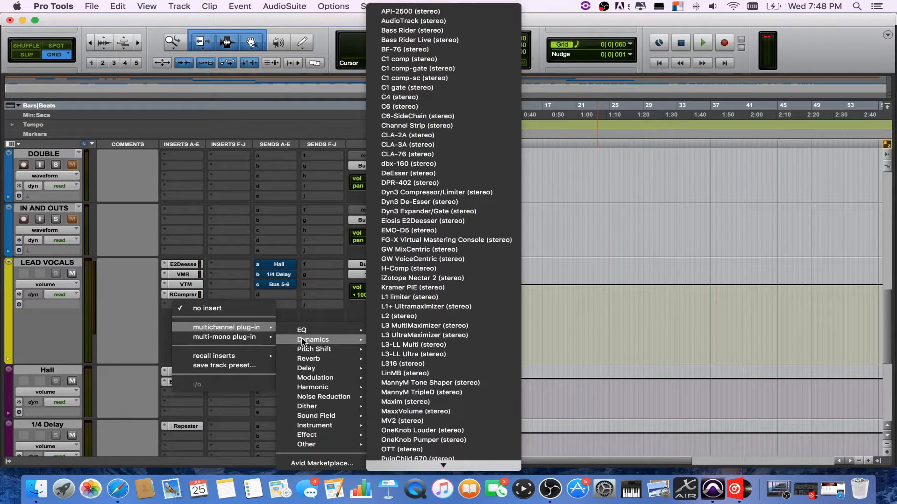
click(407, 99)
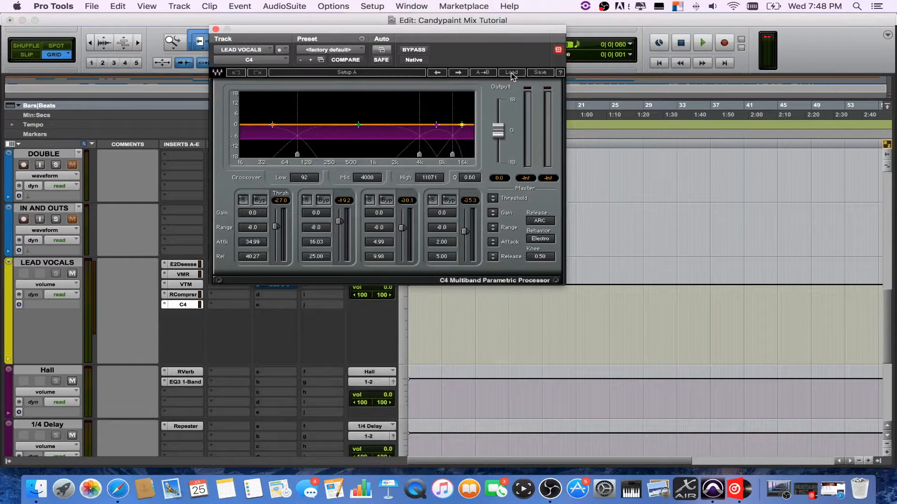
click(512, 73)
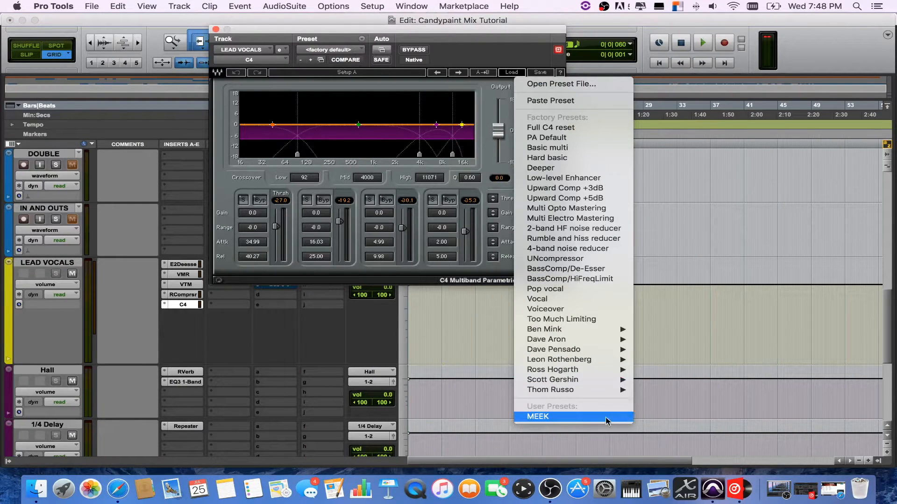
click(590, 425)
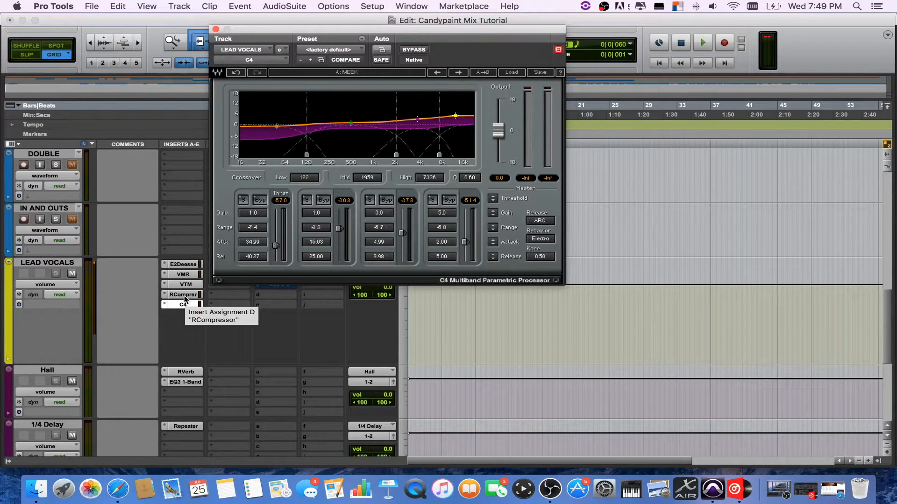
Compare the mix's playback with C4 bypassed and re-enabled
drag(270, 32, 452, 60)
key(space)
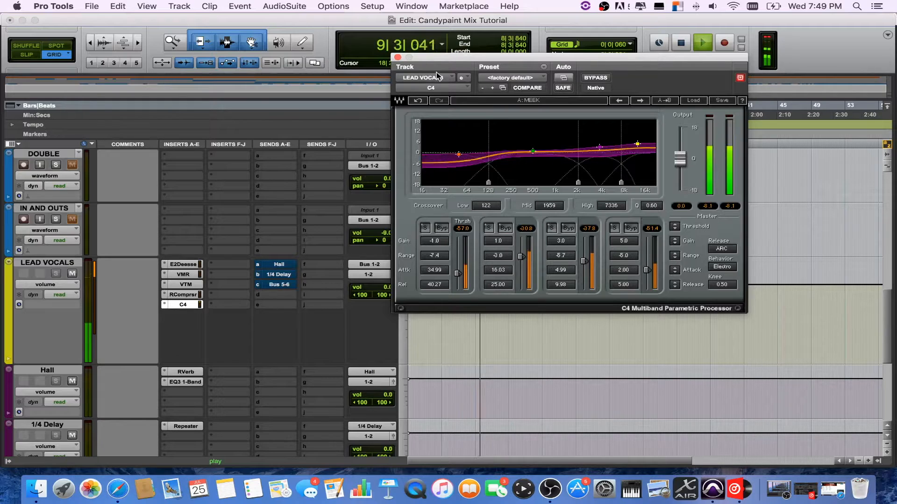
click(604, 80)
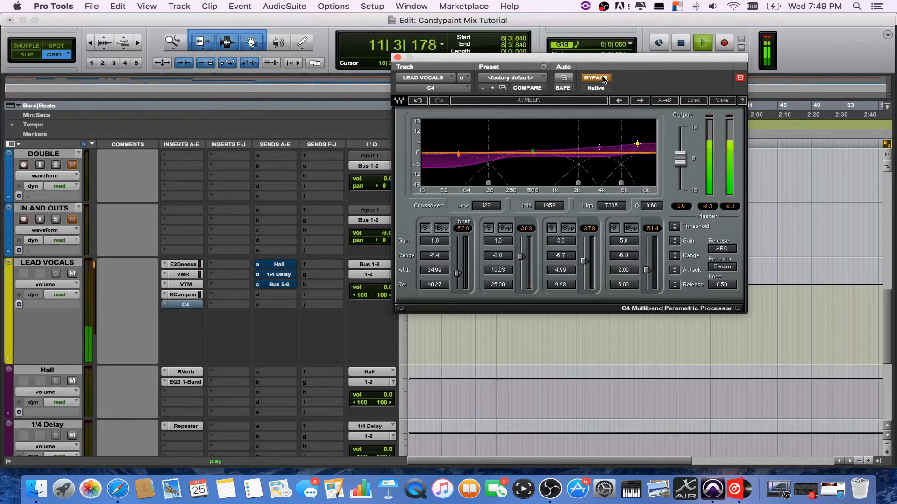
click(604, 80)
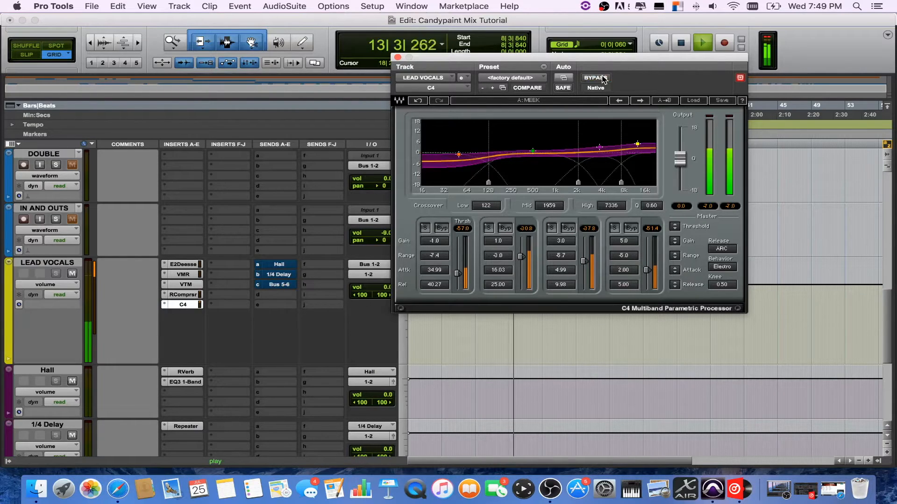
click(397, 58)
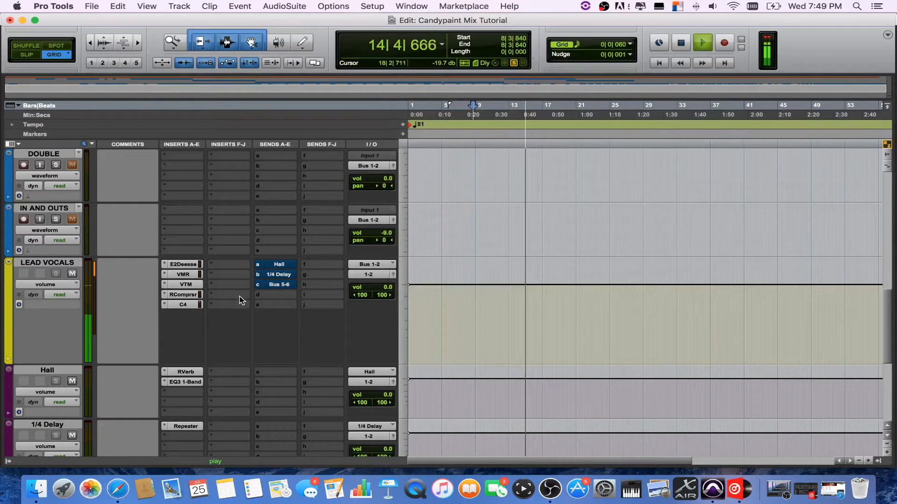
key(space)
Insert the stereo RVox plug-in with the Meek preset in the first F-J insert slot of the LEAD VOCALS track
click(217, 268)
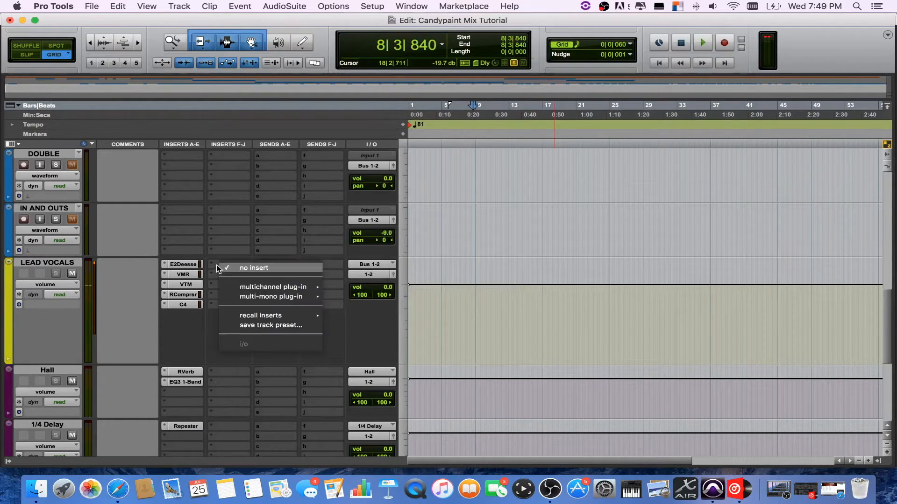
mouse_move(249, 287)
mouse_move(363, 300)
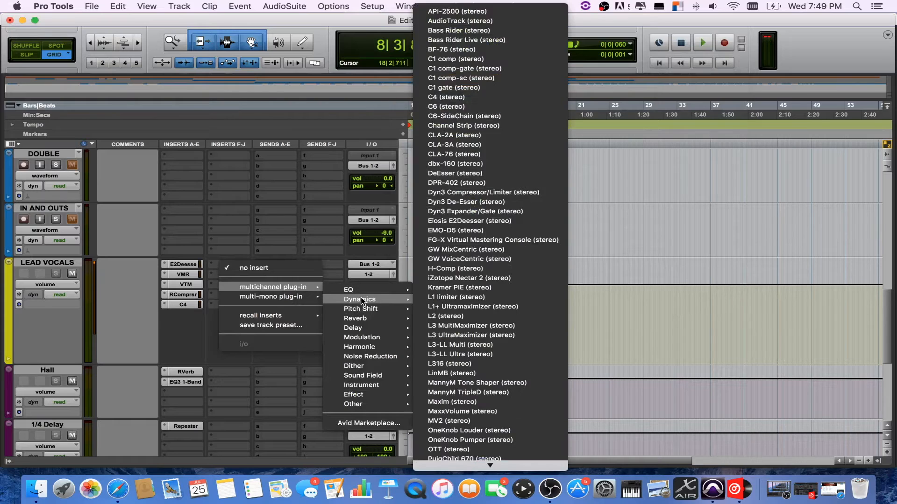
mouse_move(463, 466)
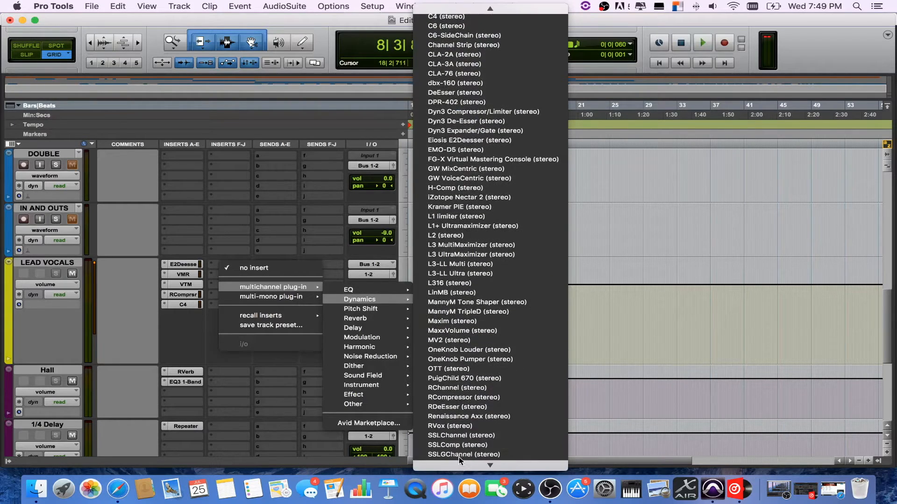
click(451, 426)
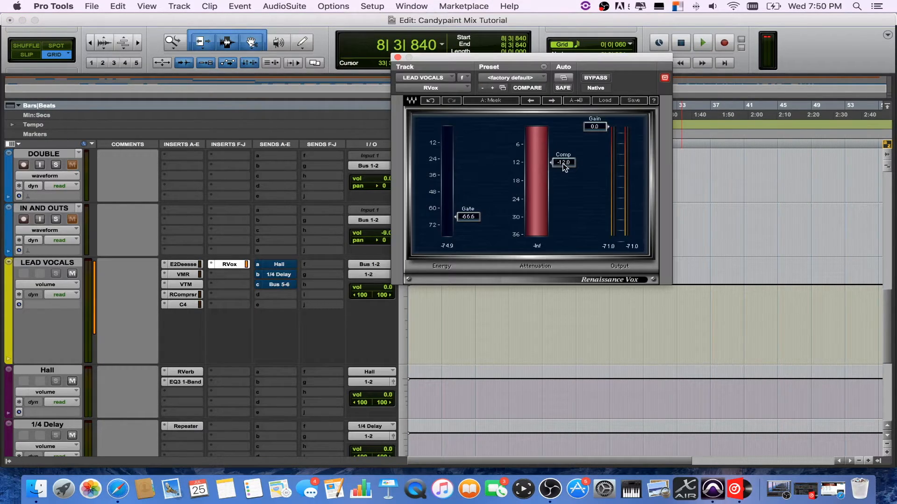
Set the RVox gain to -9.5 while the mix plays, and close the plug-in
key(space)
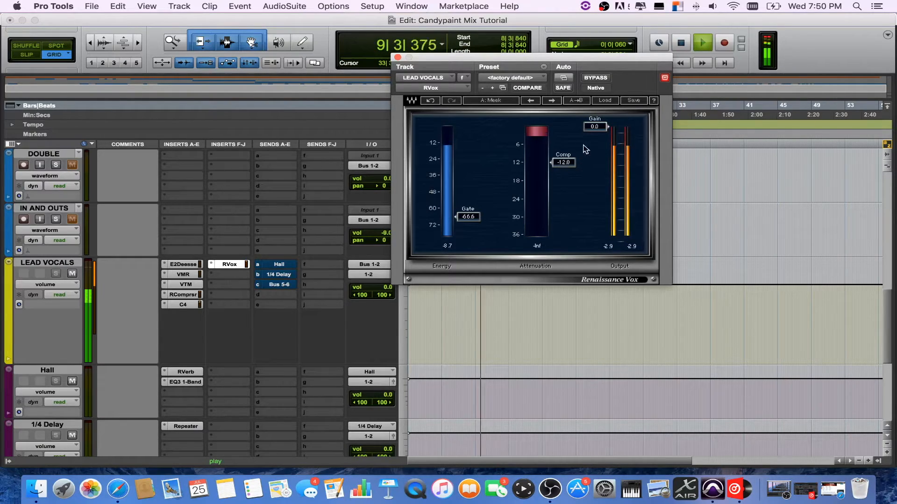
drag(591, 132, 591, 167)
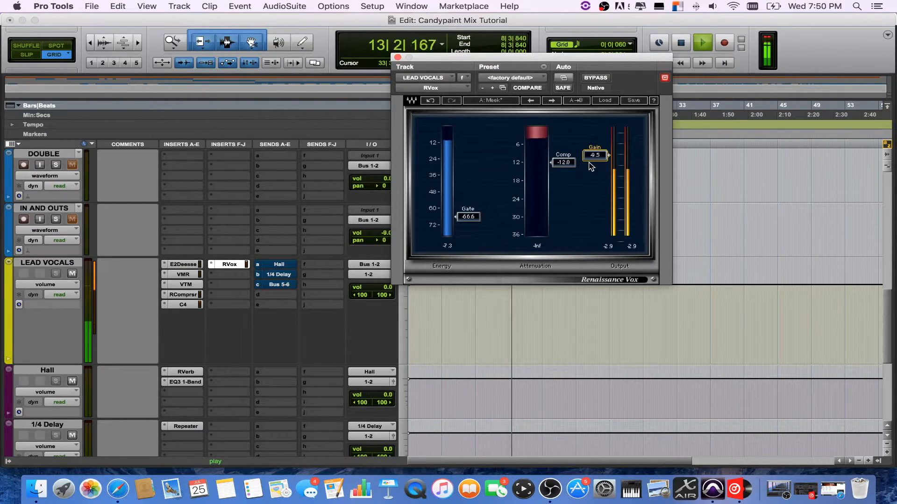
click(397, 57)
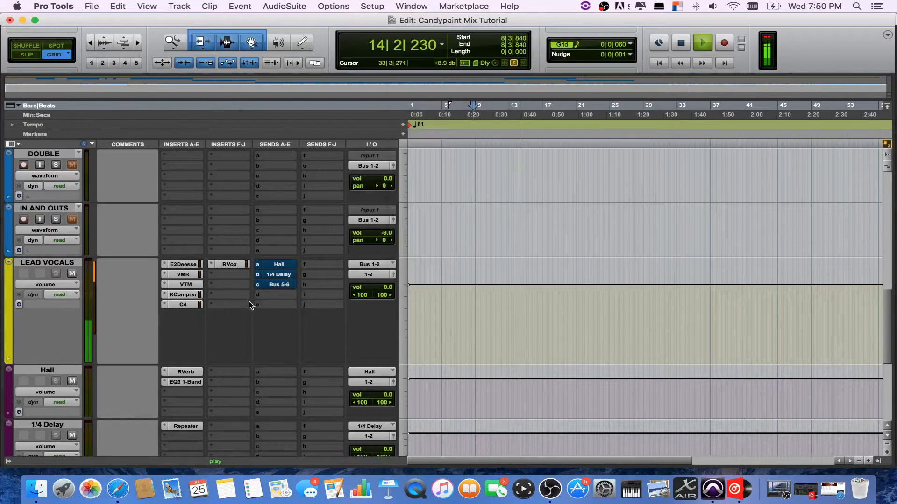
key(space)
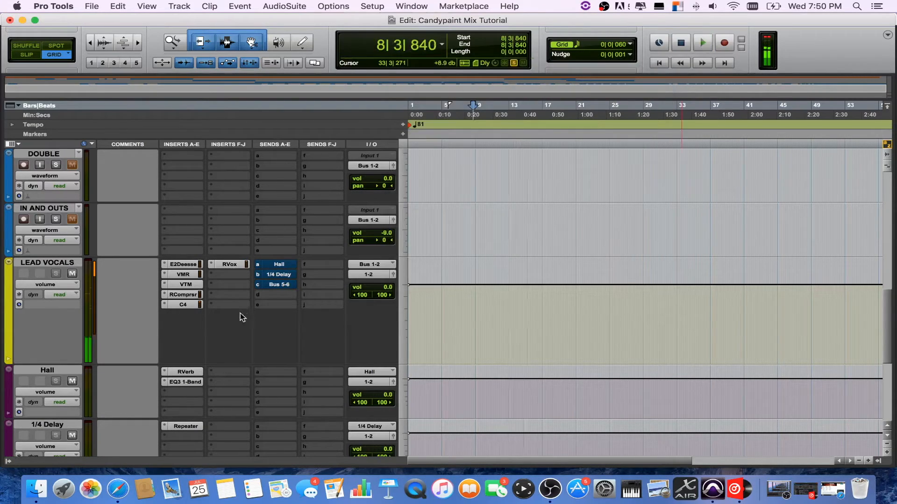
Insert the stereo PuigTec EQP1A after RVox, using the user preset with low attenuation 3 at 30 CPS and high boost 2 at 16 KCS
click(216, 282)
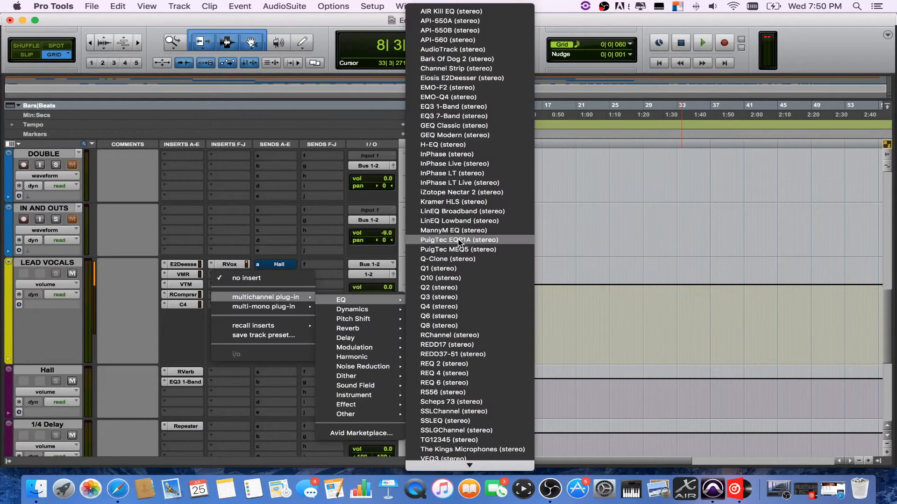
click(458, 240)
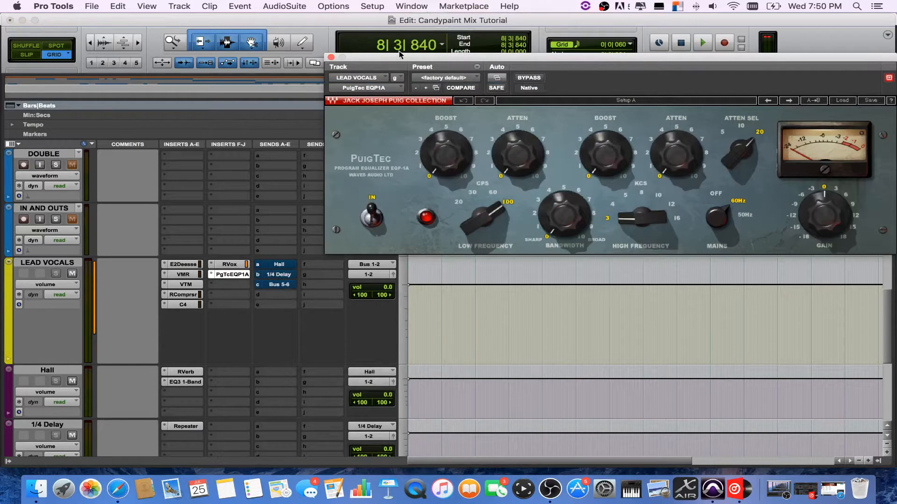
drag(395, 59, 262, 36)
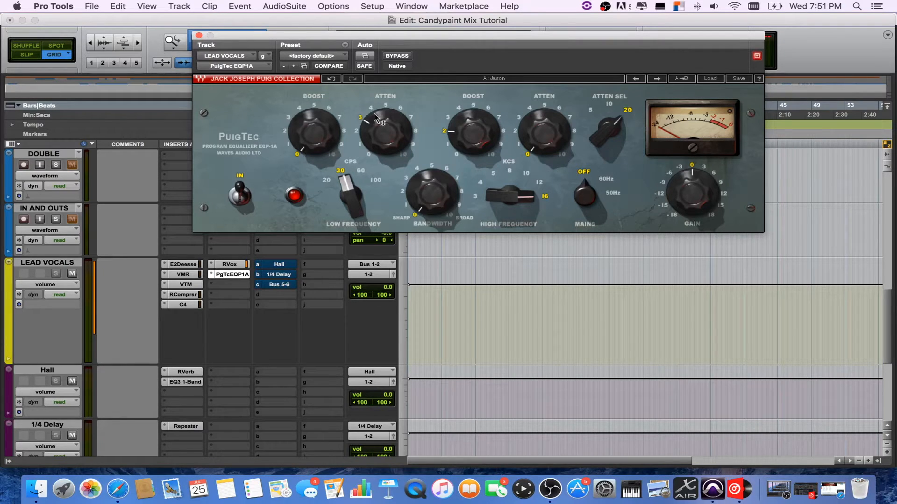
mouse_move(379, 124)
mouse_move(600, 135)
mouse_move(670, 196)
Compare the mix's playback with PuigTec EQP1A bypassed and re-enabled
click(393, 57)
key(space)
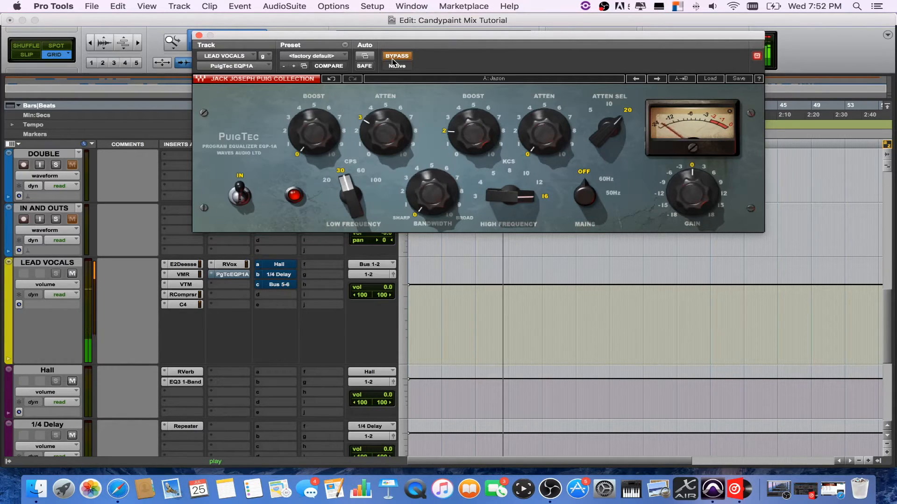
click(400, 56)
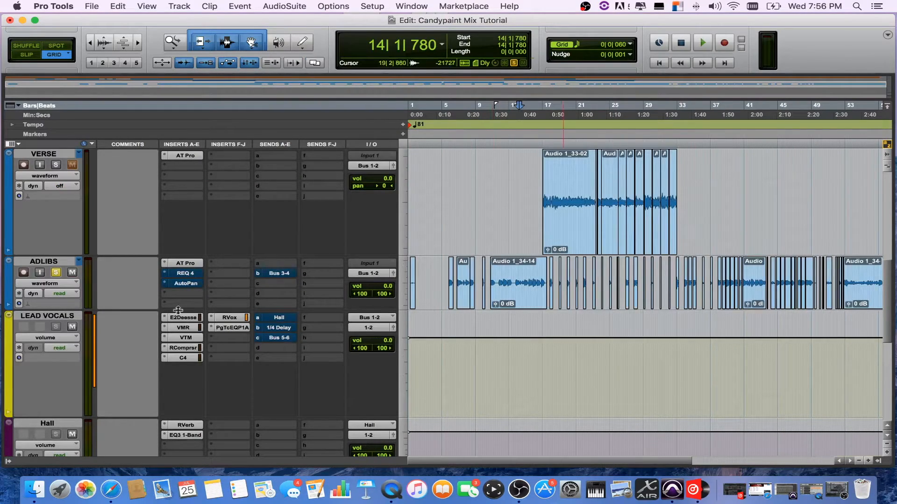
scroll(205, 400, up, 10)
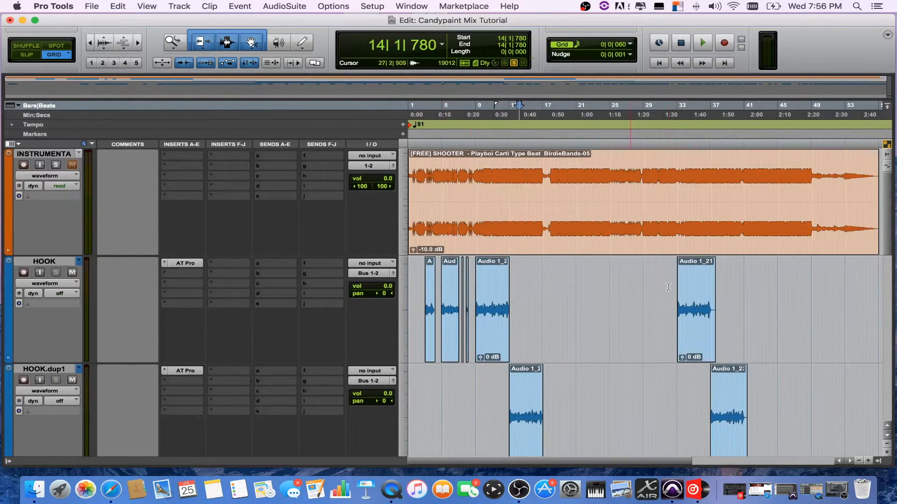
Play the mix with ADLIBS soloed, starting from the selected Audio 1_34-14 clip, to hear the ad-libs' level
scroll(588, 280, down, 10)
scroll(527, 260, up, 5)
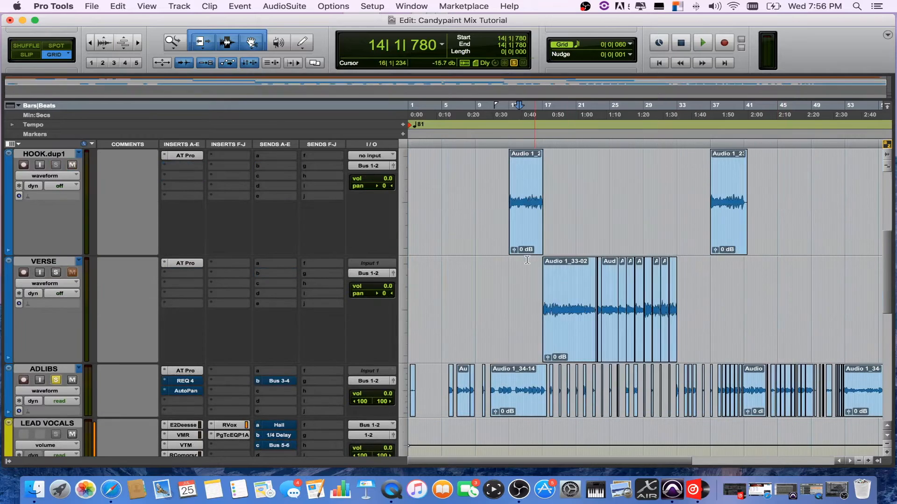
scroll(536, 251, down, 2)
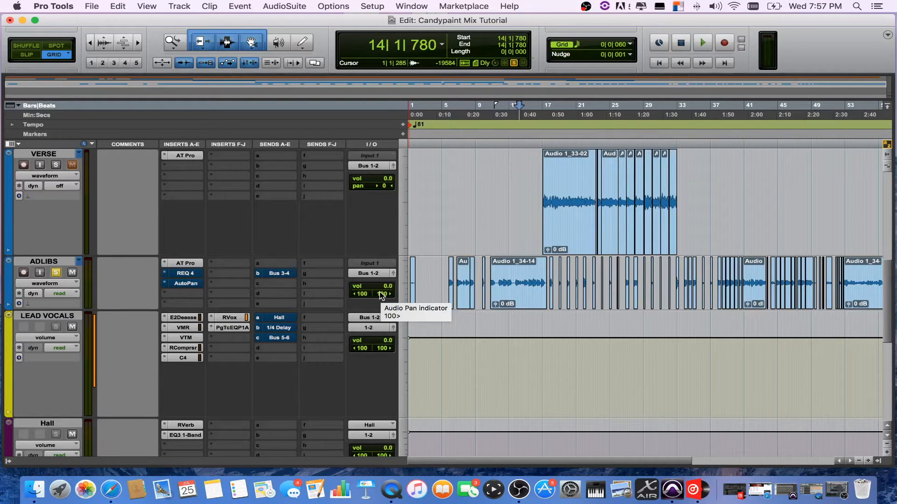
key(super+equal)
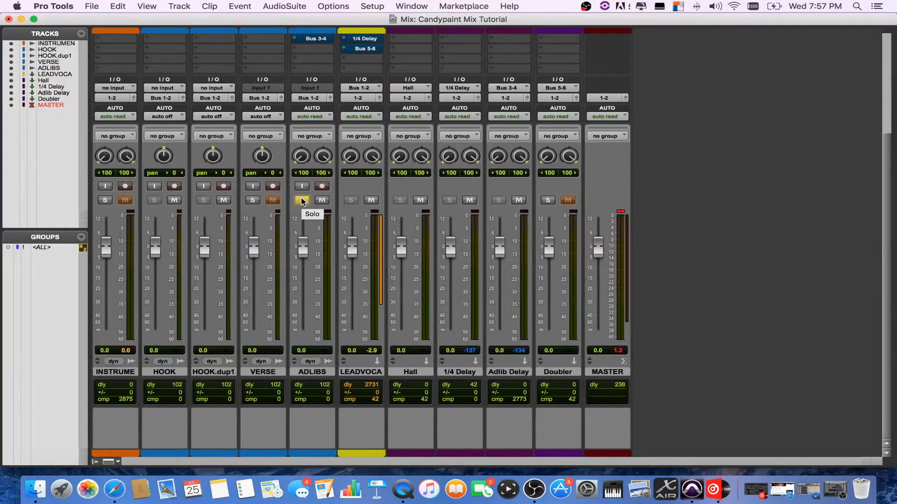
key(super+equal)
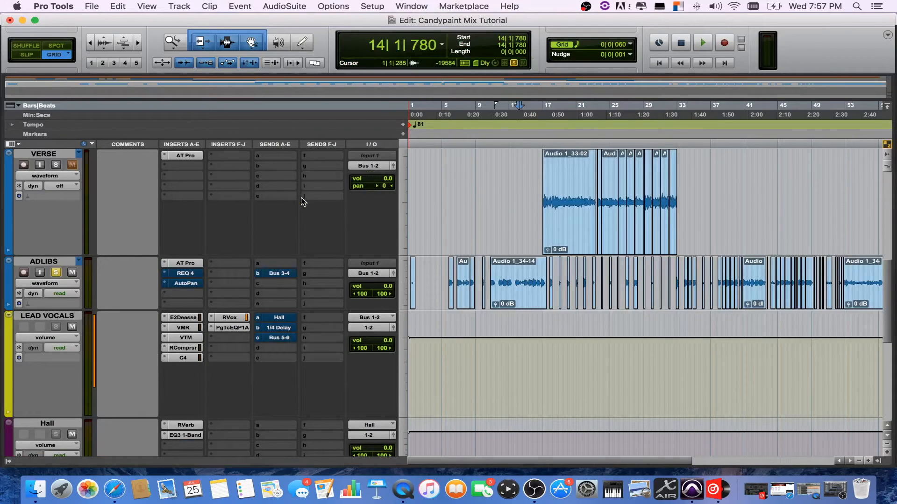
click(498, 282)
scroll(518, 359, up, 6)
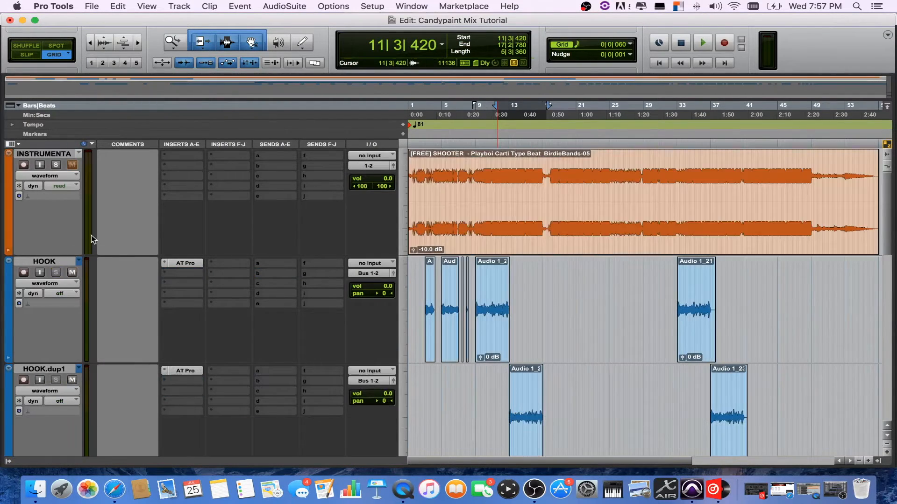
key(space)
scroll(512, 357, down, 4)
scroll(513, 358, up, 4)
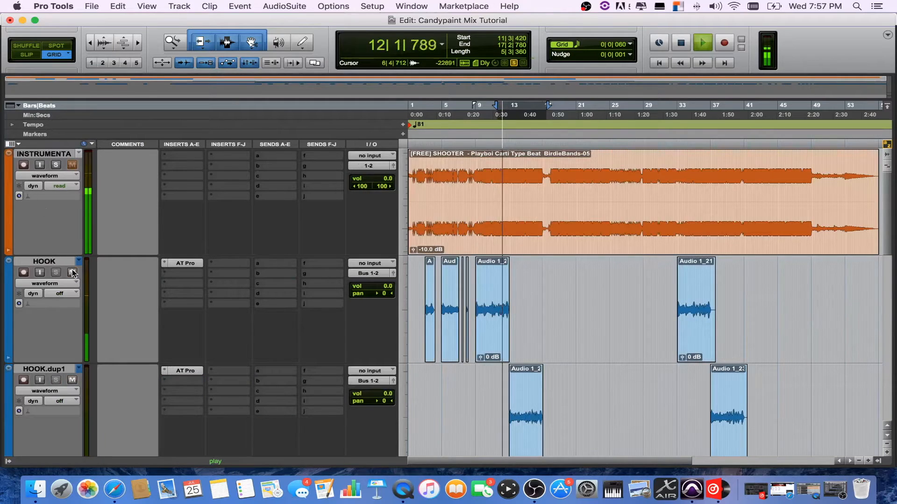
scroll(182, 229, down, 2)
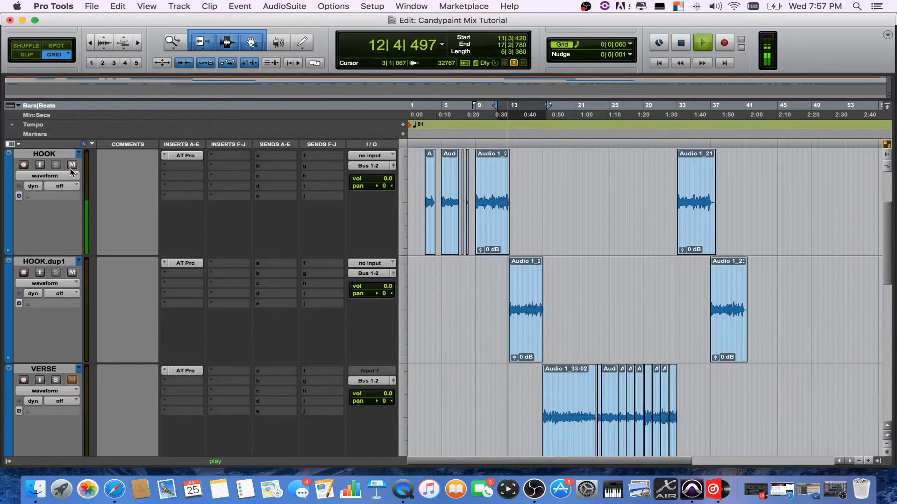
key(space)
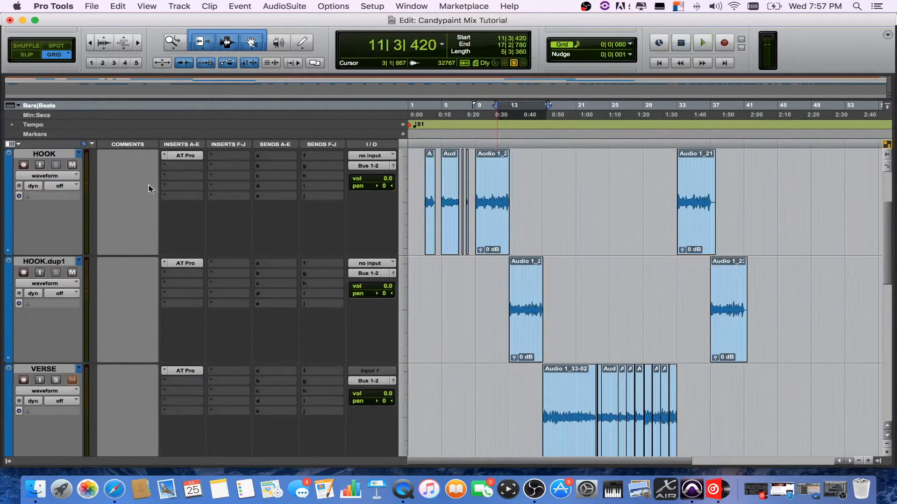
Lower the ADLIBS track volume to -10.5 while listening to playback from bar 11
scroll(500, 315, down, 3)
key(super+equal)
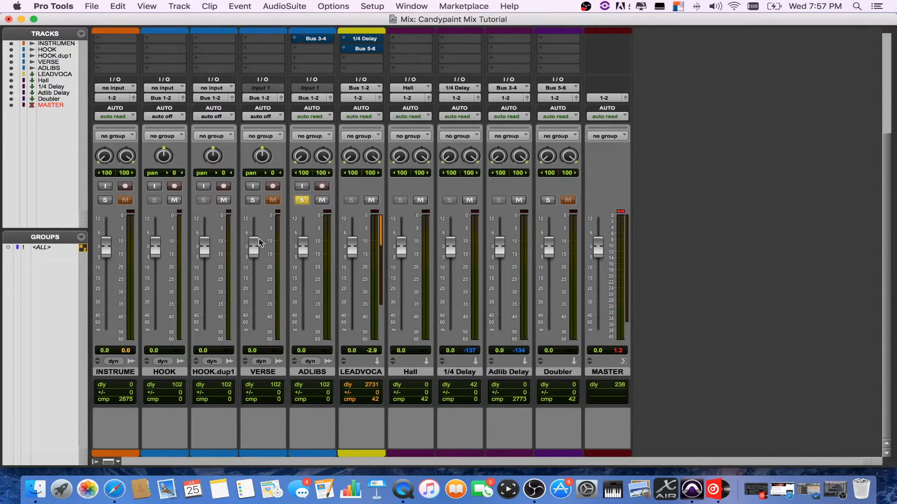
drag(303, 252, 302, 267)
key(super+equal)
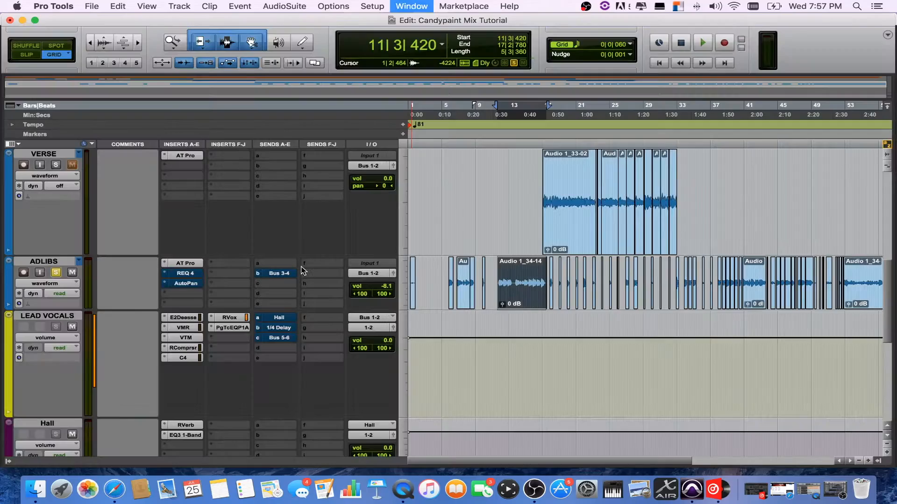
click(494, 267)
key(space)
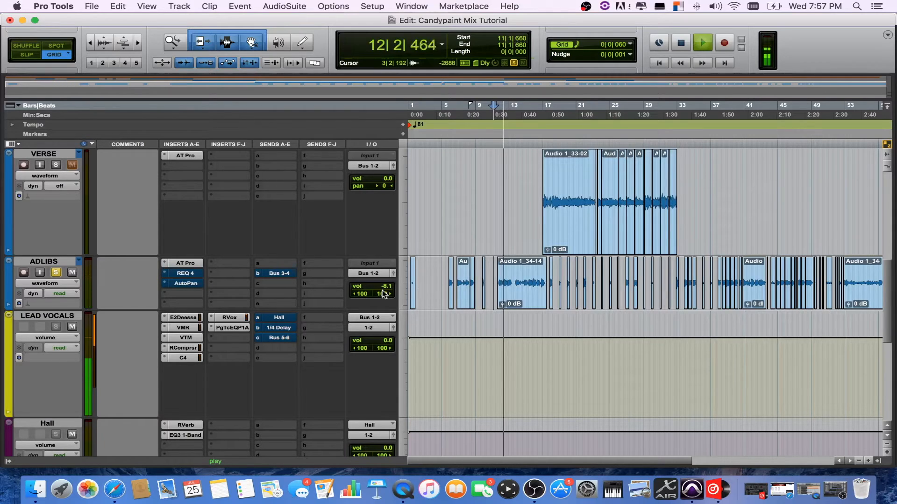
drag(390, 289, 390, 293)
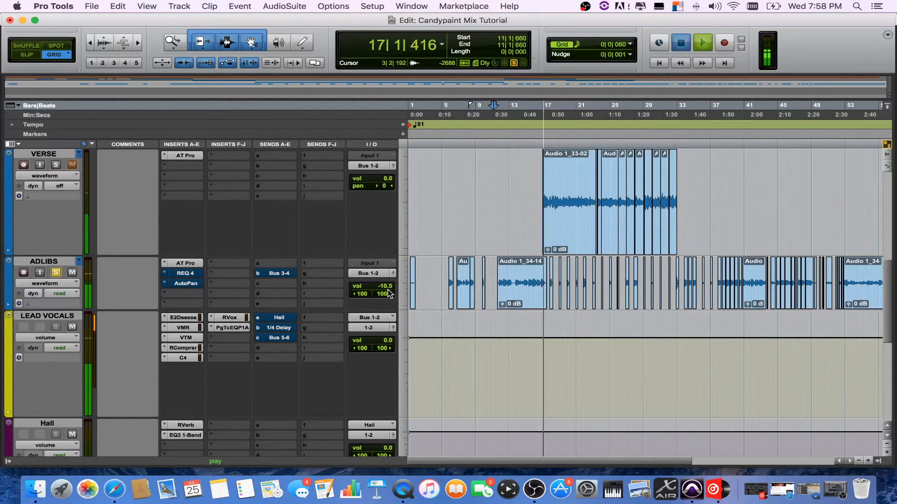
key(space)
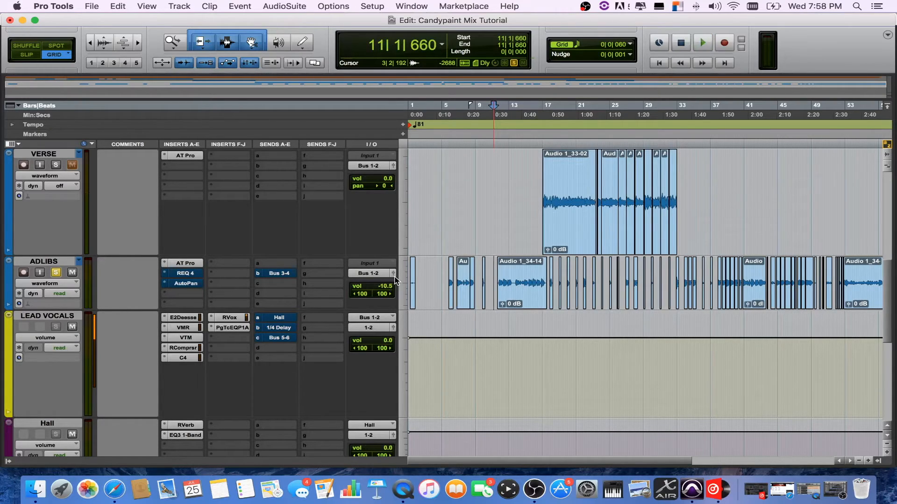
Turn on the bypassed REQ 4 equalizer on the ADLIBS track and listen to the playback with it
click(187, 276)
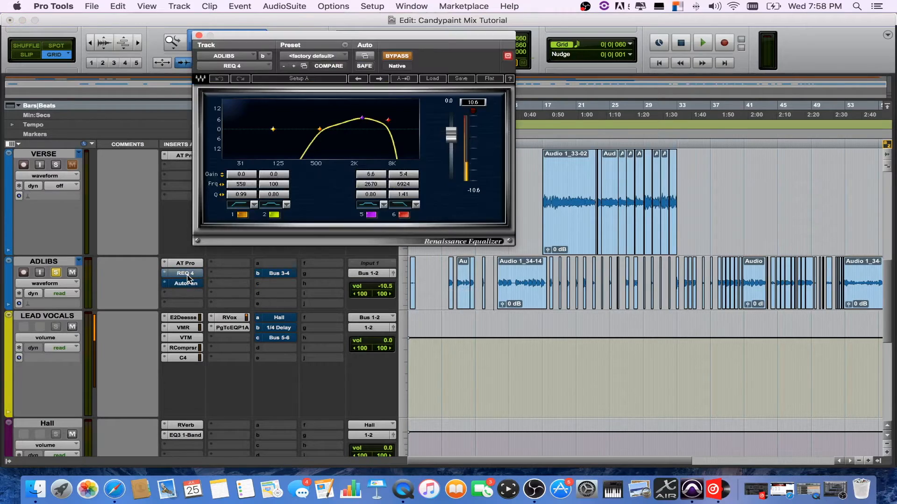
click(392, 57)
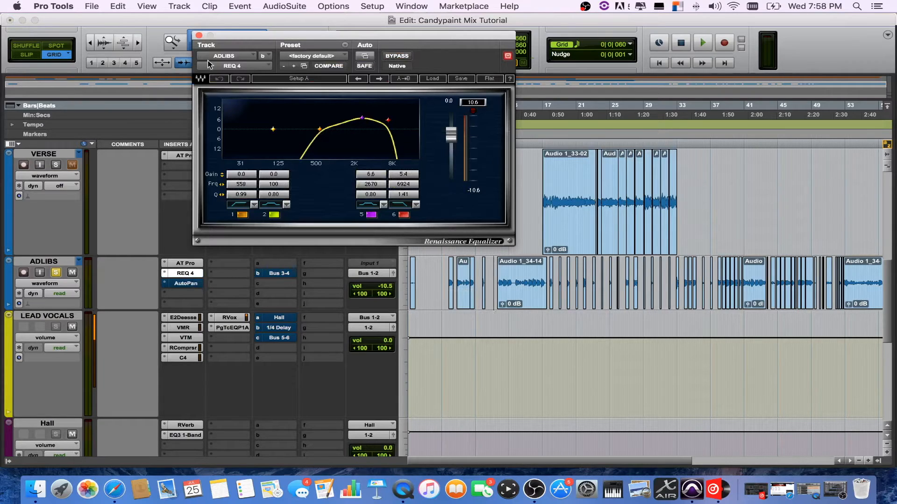
key(space)
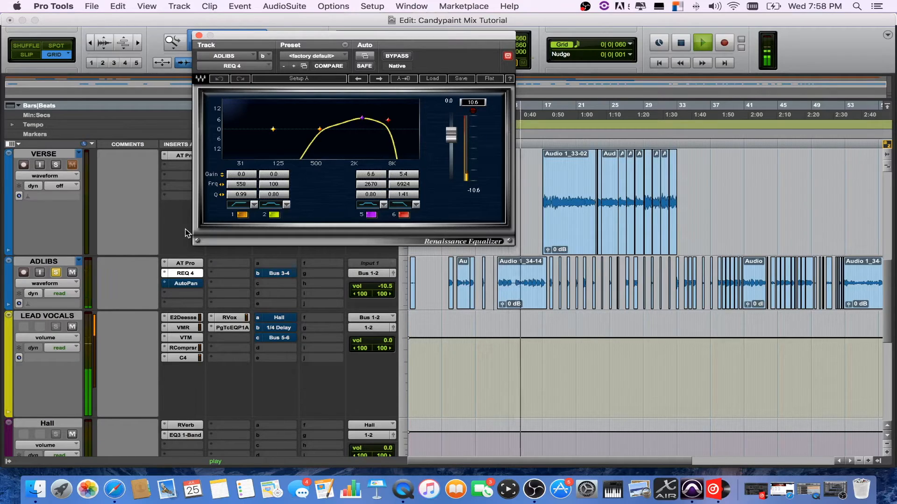
key(space)
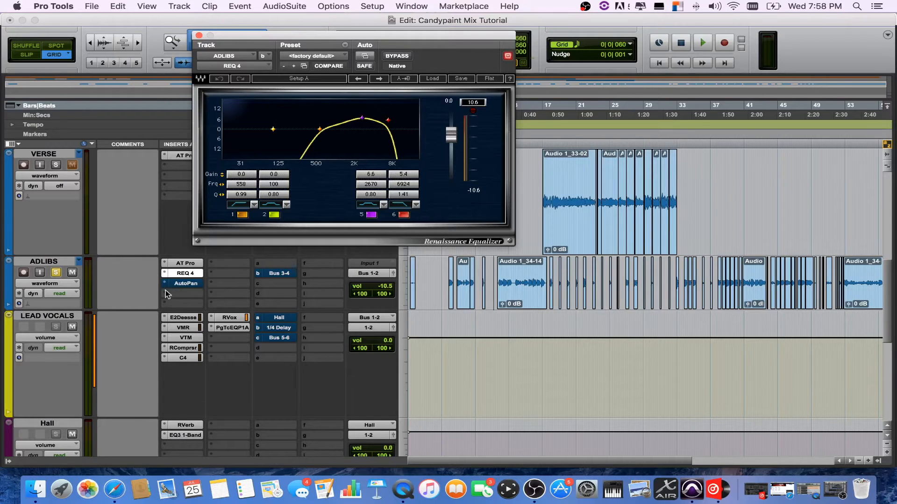
click(364, 295)
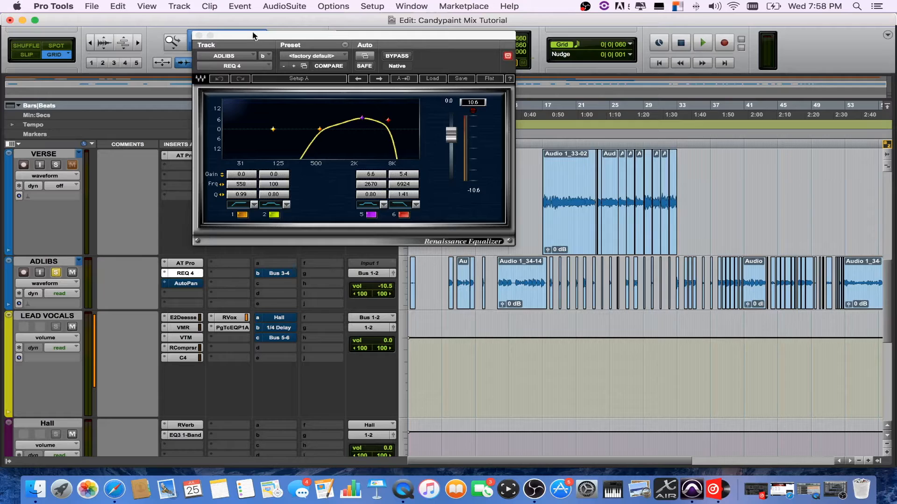
drag(245, 38, 330, 40)
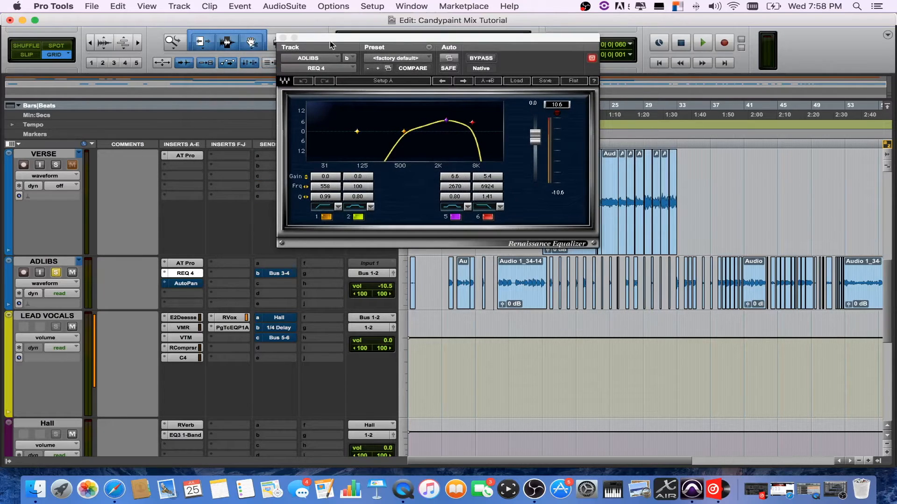
click(282, 37)
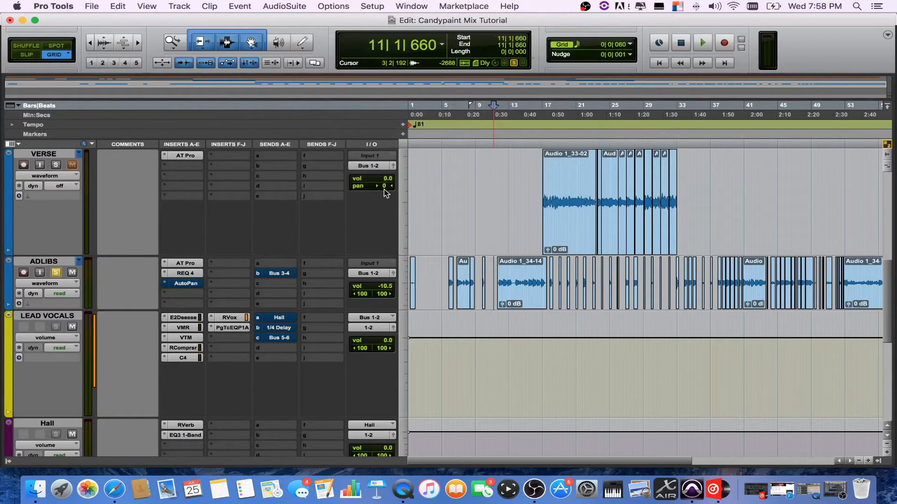
Activate the bypassed AutoPan plug-in on the ADLIBS track and view its LFO panning settings
super+click(184, 286)
click(184, 285)
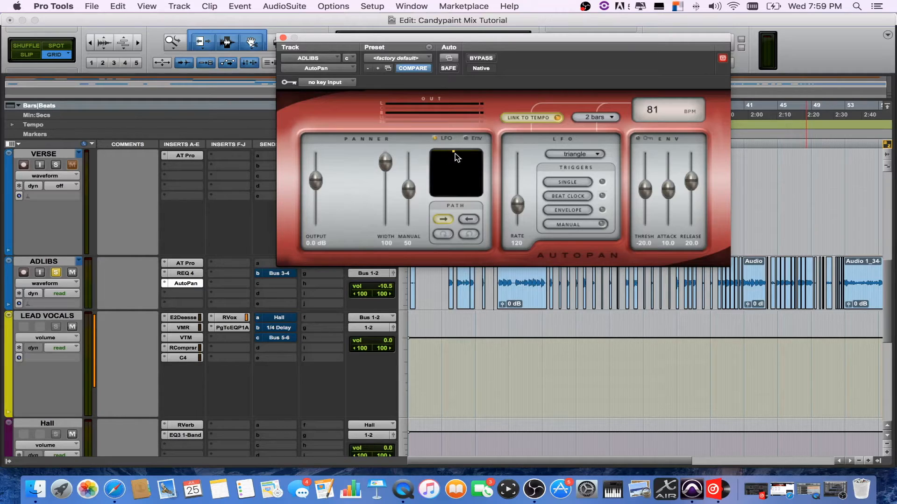
drag(462, 156, 479, 158)
Clear the ADLIBS solo and the track mutes, and play the full mix from 12|4|720 with AutoPan active
scroll(176, 150, up, 10)
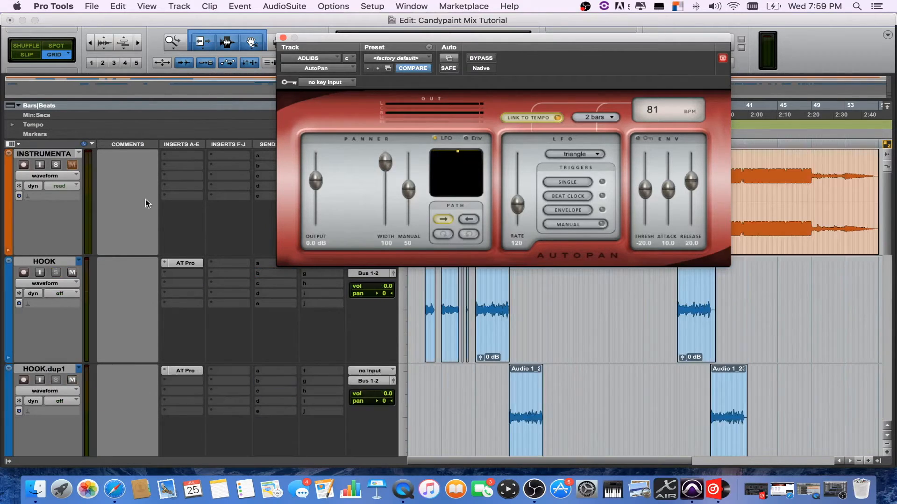
click(59, 166)
scroll(505, 379, down, 5)
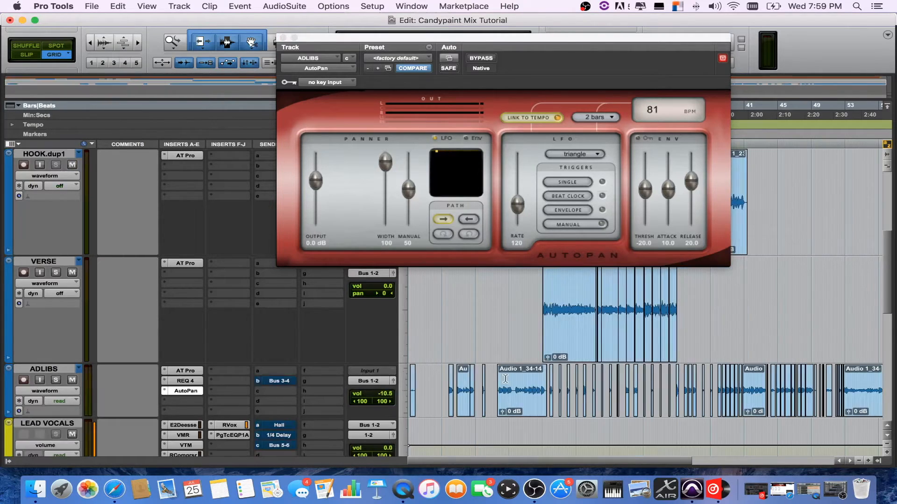
click(518, 297)
click(509, 297)
key(space)
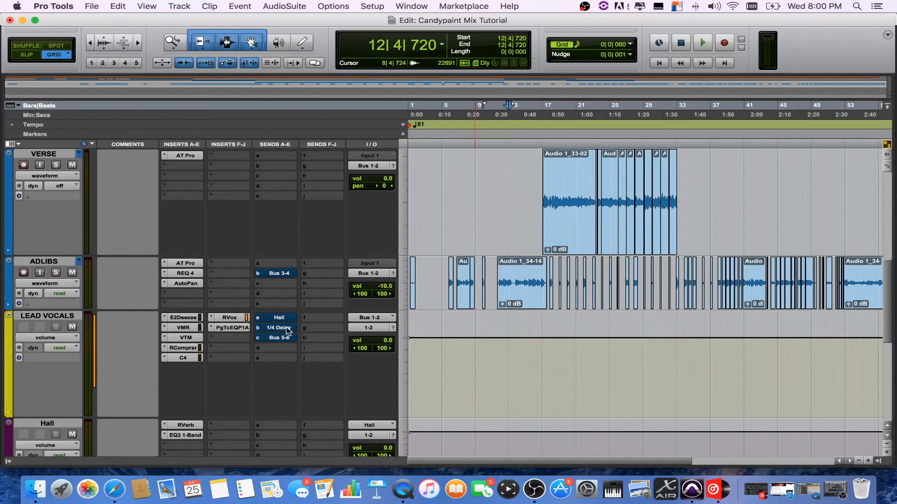
Examine the RVerb and EQ3 1-Band high-pass settings on the Hall track
scroll(268, 331, down, 3)
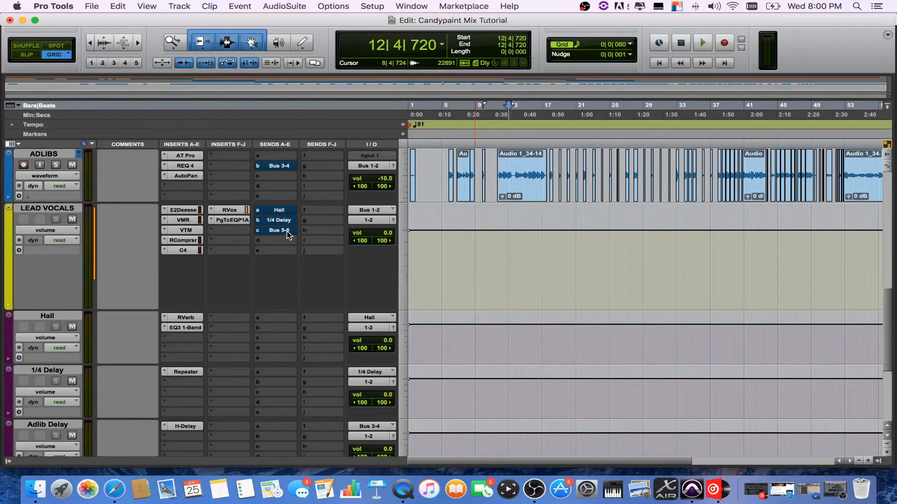
scroll(288, 278, down, 2)
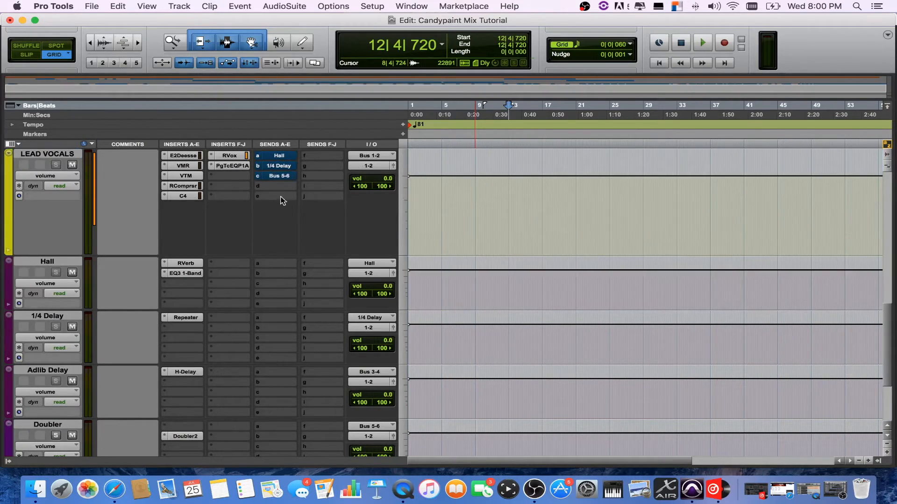
scroll(275, 255, down, 2)
scroll(141, 312, up, 4)
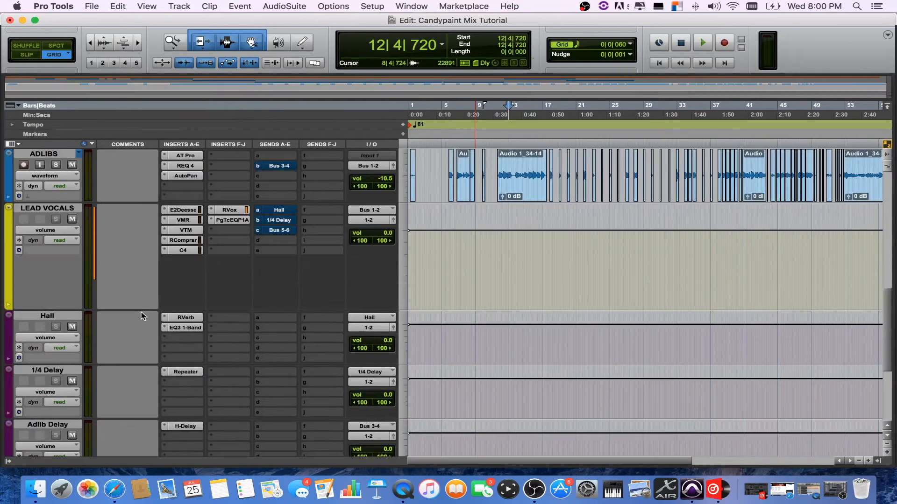
click(178, 318)
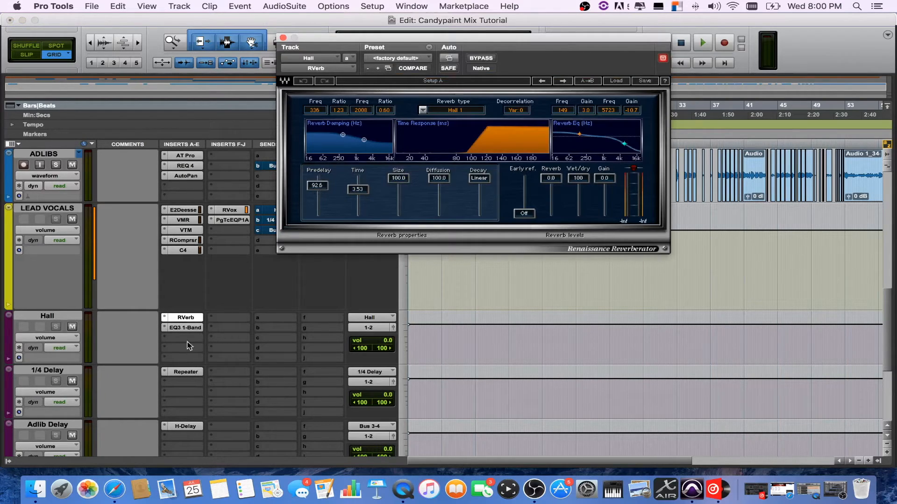
click(184, 328)
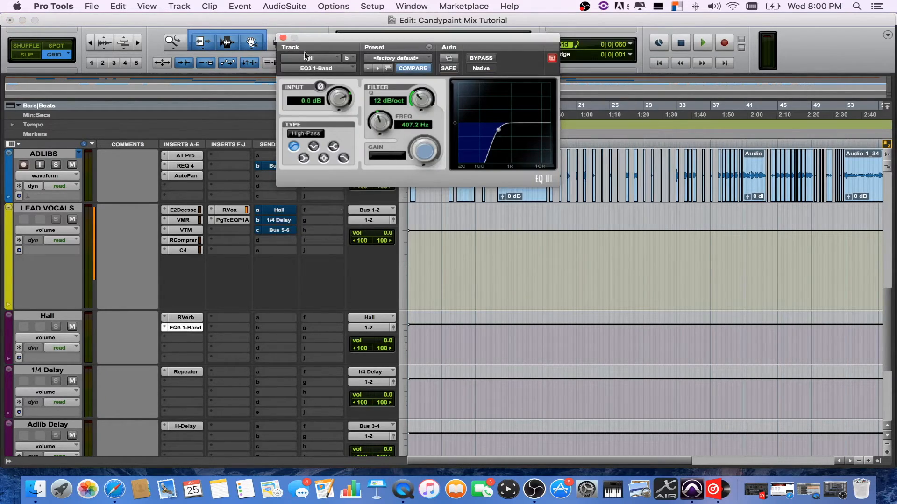
click(282, 37)
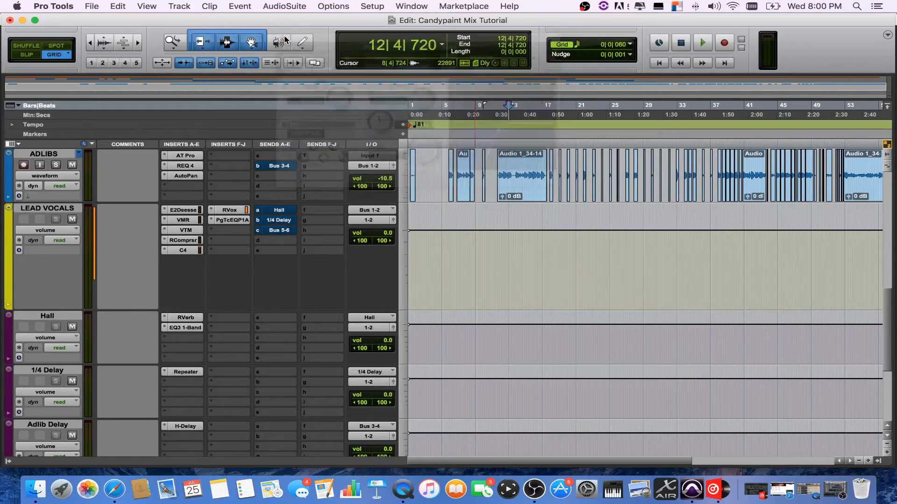
Turn on the Hall send of the LEAD VOCALS track and listen to the mix with the reverb
click(279, 211)
click(280, 213)
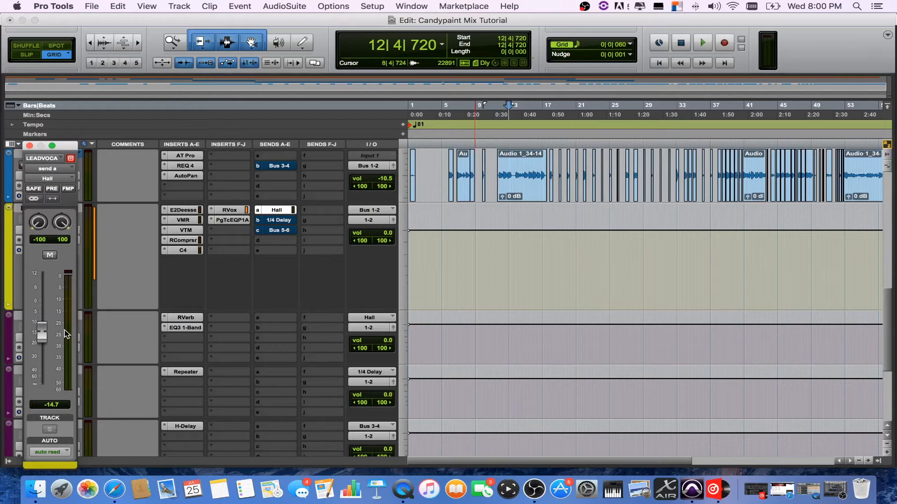
drag(68, 148, 137, 133)
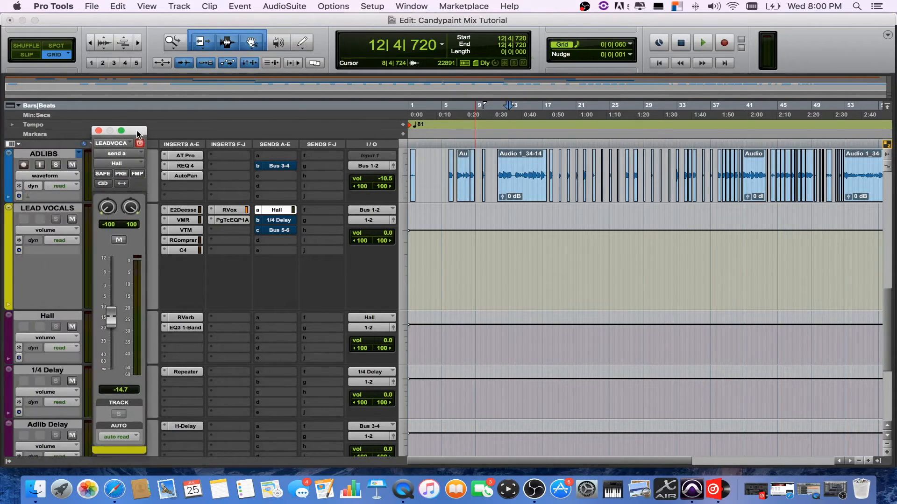
key(space)
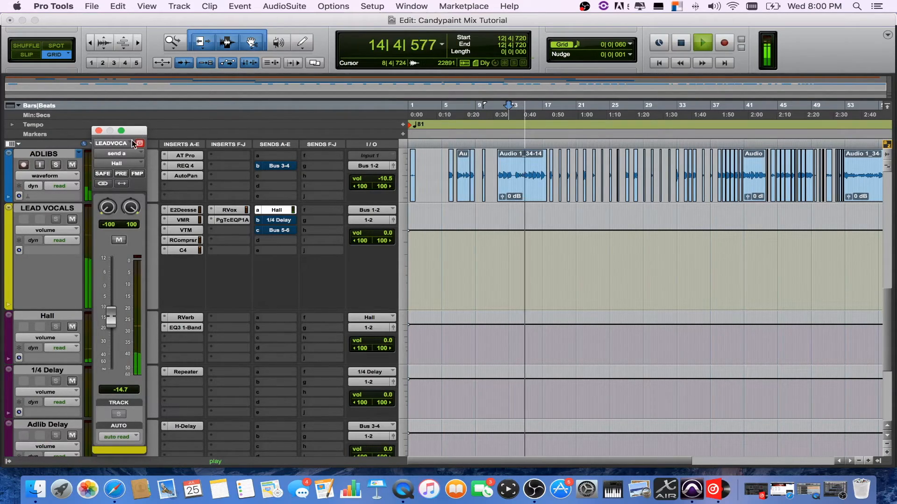
click(99, 132)
key(space)
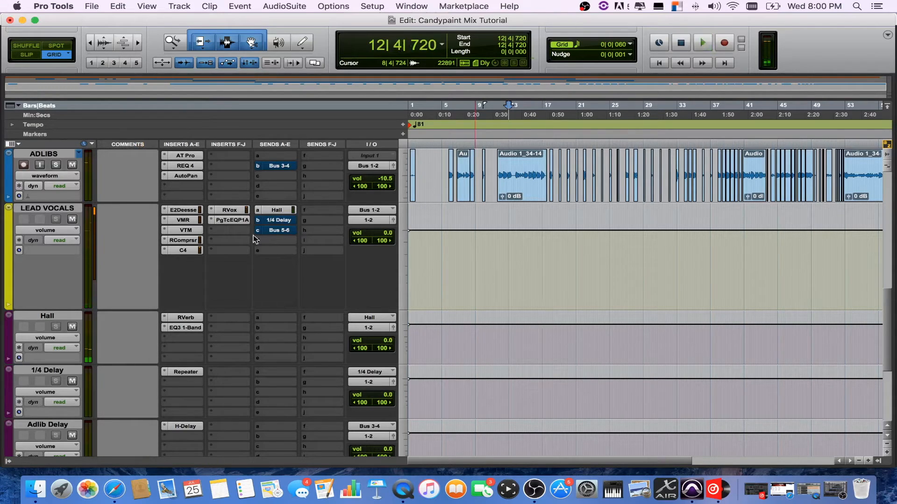
Turn on the 1/4 Delay send of the LEAD VOCALS track and view the Repeater settings on the 1/4 Delay track
click(284, 217)
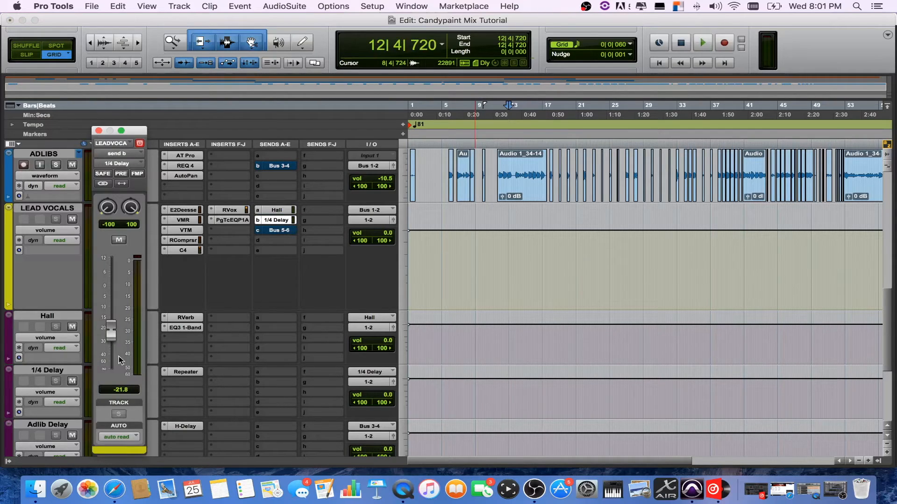
click(98, 130)
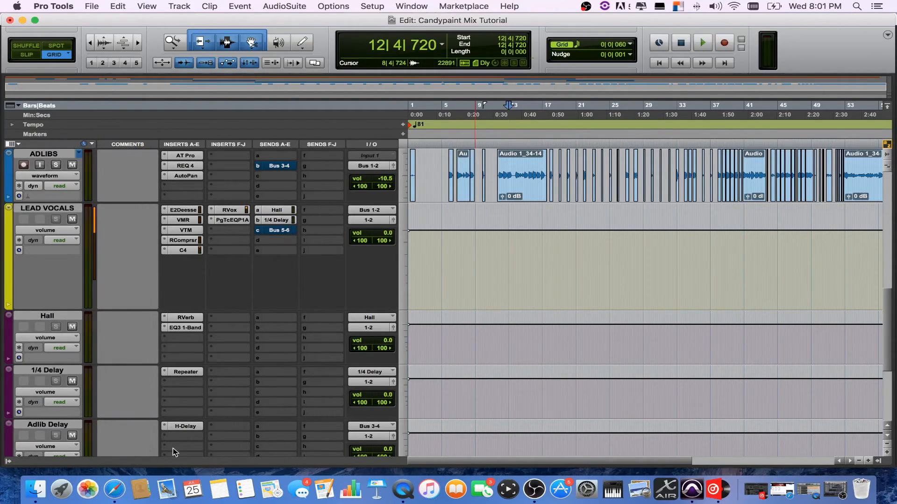
click(180, 371)
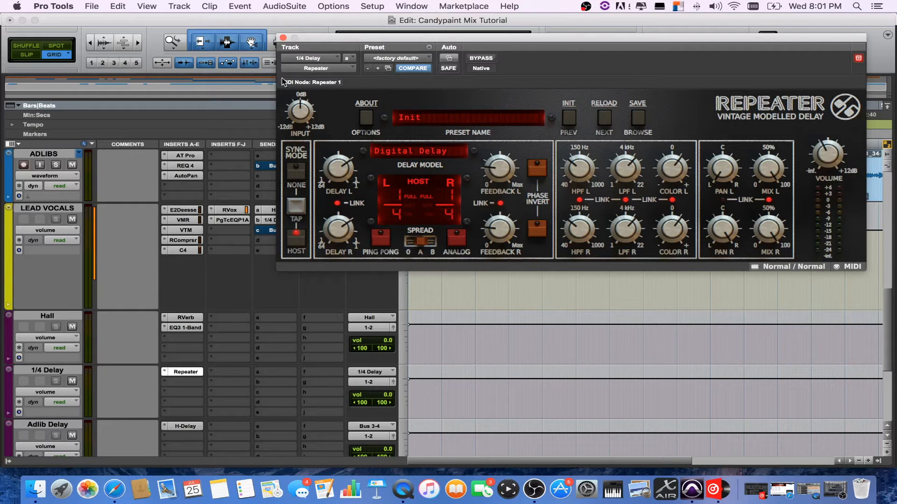
click(283, 38)
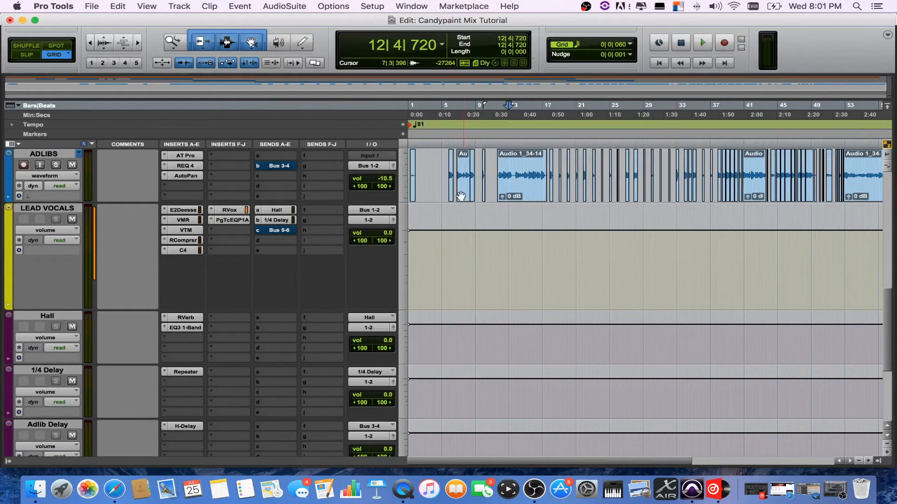
Play the mix from 11|2|240 to hear the lead vocals with the quarter-note delay, and stop playback
click(496, 168)
key(space)
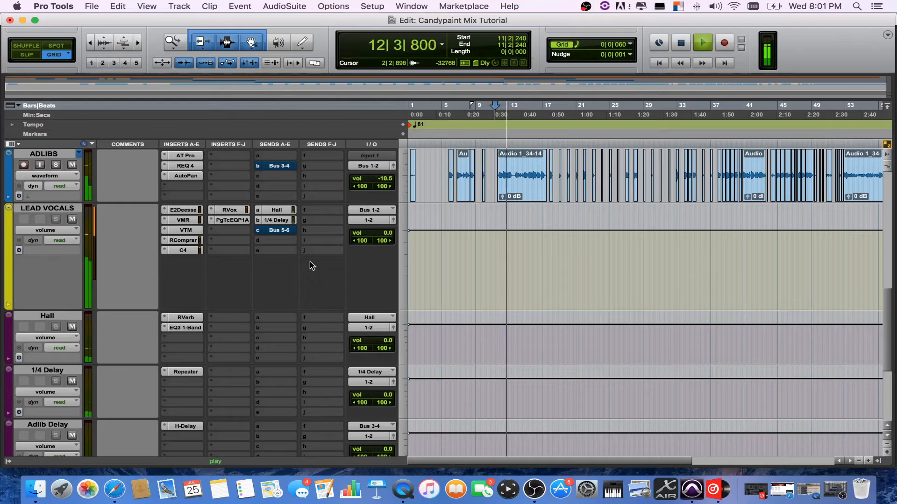
scroll(468, 302, up, 3)
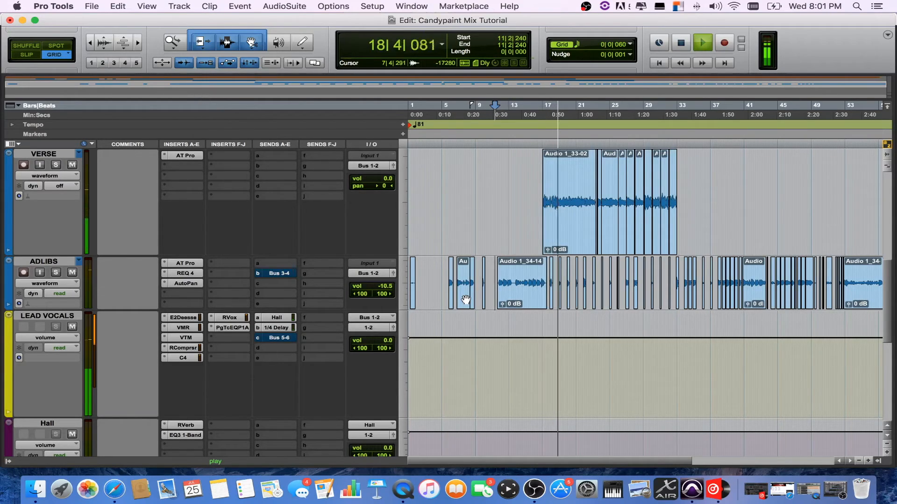
key(space)
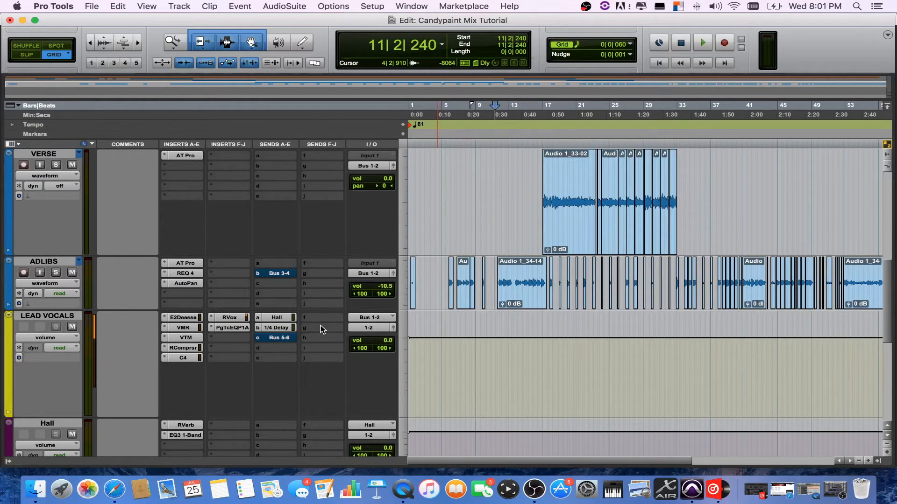
Examine the Doubler2 voice, pan, delay and EQ settings on the Doubler track
scroll(321, 327, down, 5)
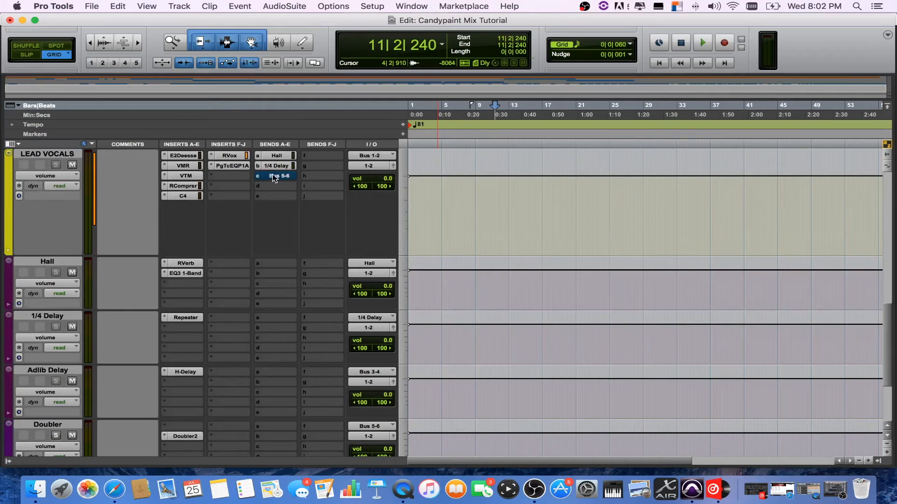
scroll(274, 177, down, 3)
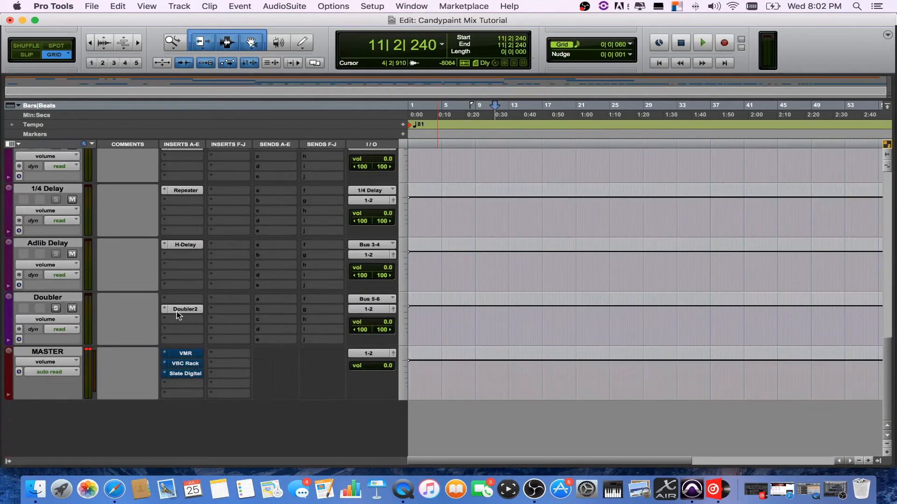
drag(186, 312, 186, 303)
click(185, 301)
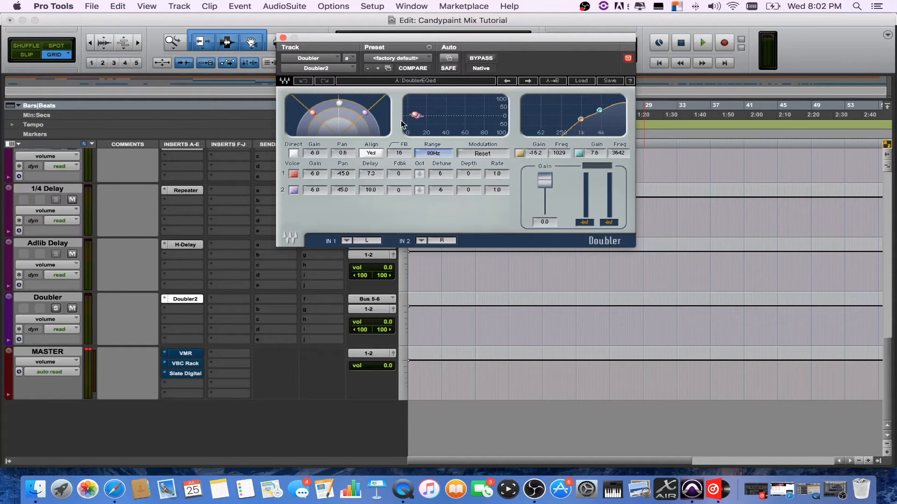
click(283, 37)
scroll(284, 265, up, 1)
scroll(278, 224, up, 5)
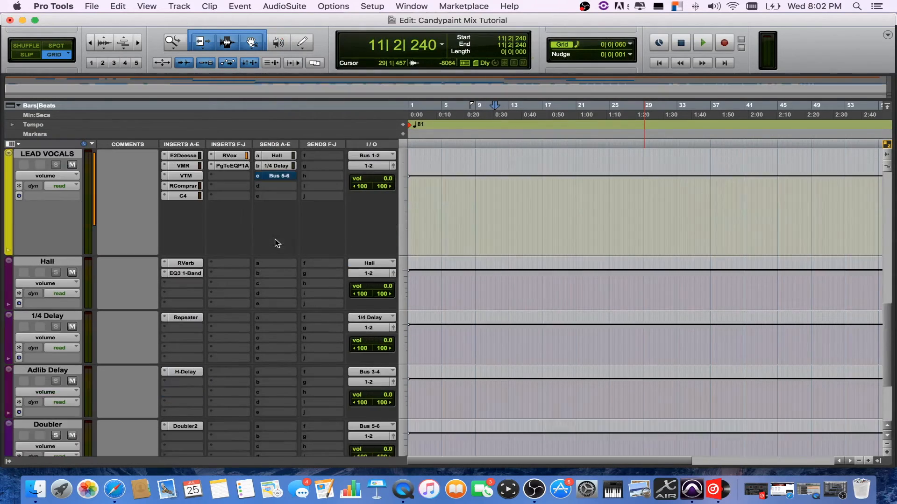
Turn on the Bus 5-6 doubler send of the LEAD VOCALS track and compare playback with the send muted and unmuted
click(277, 176)
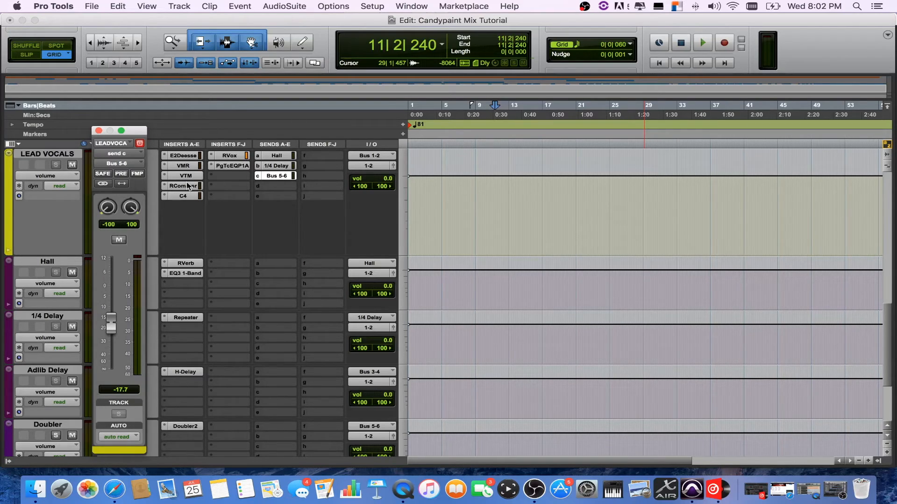
key(space)
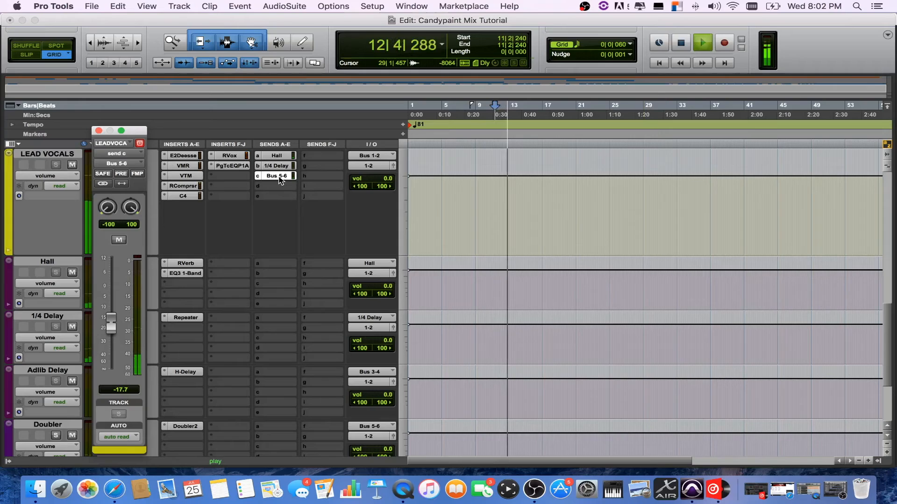
super+click(284, 179)
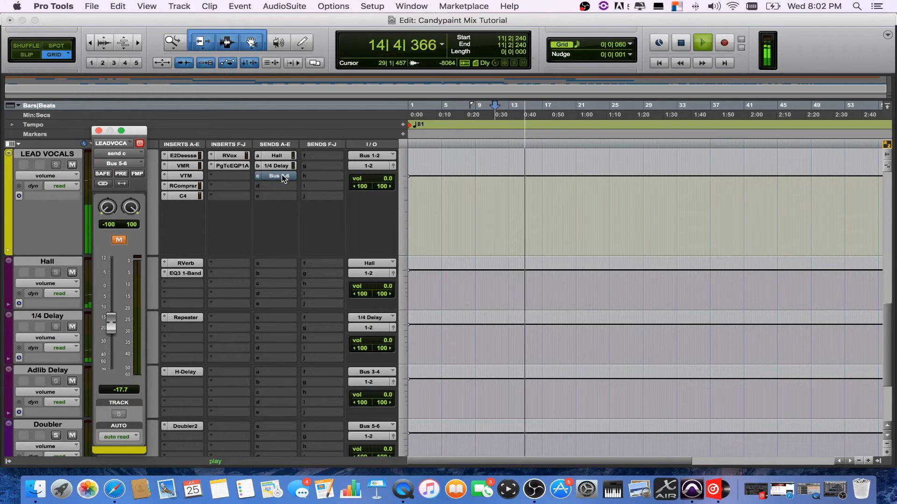
super+click(283, 179)
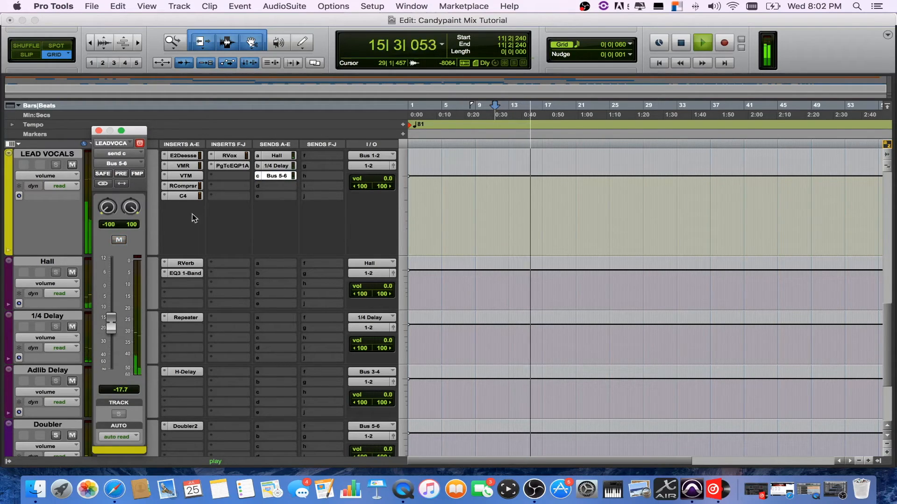
scroll(212, 240, up, 5)
scroll(212, 240, down, 10)
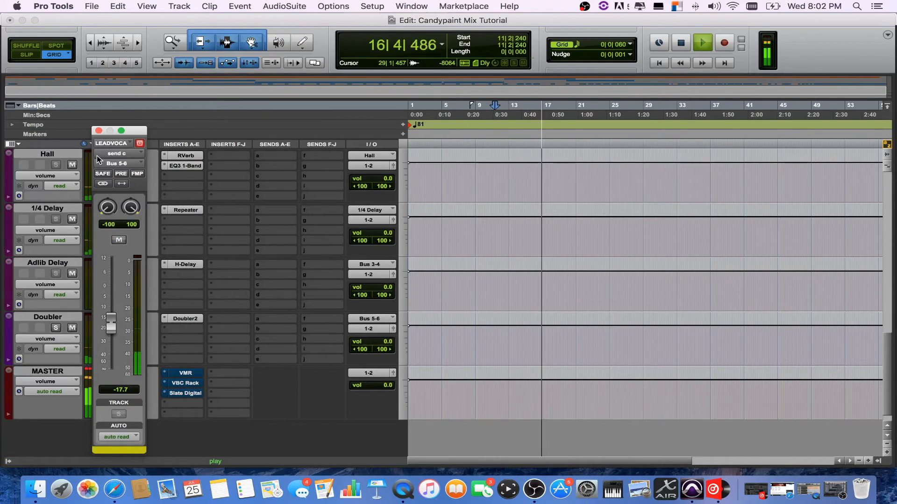
click(99, 131)
scroll(507, 280, up, 10)
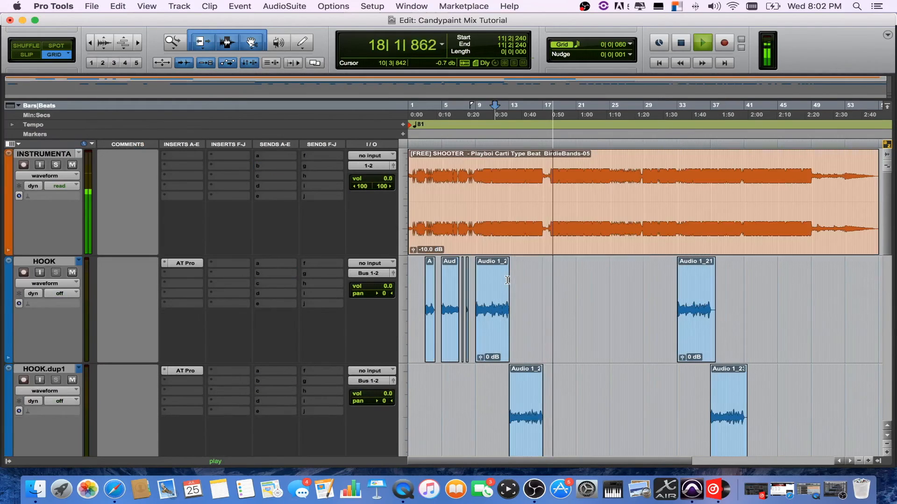
key(space)
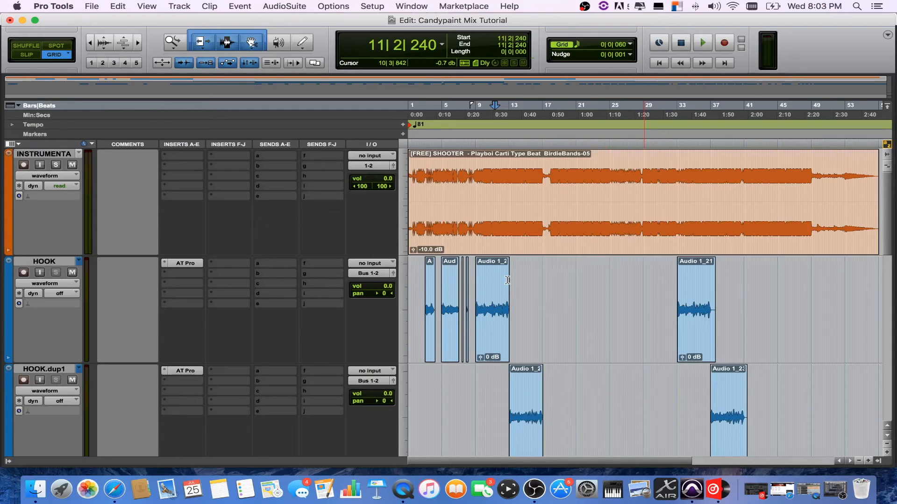
Look over the MASTER track's bypassed VMR, VBC Rack and Slate Digital inserts, and play the mix from 8|4|420
scroll(507, 280, down, 15)
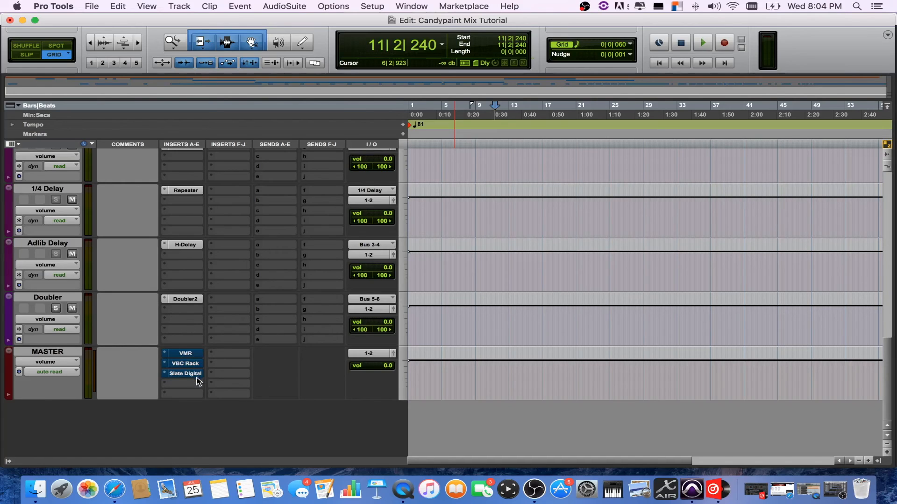
scroll(280, 312, up, 15)
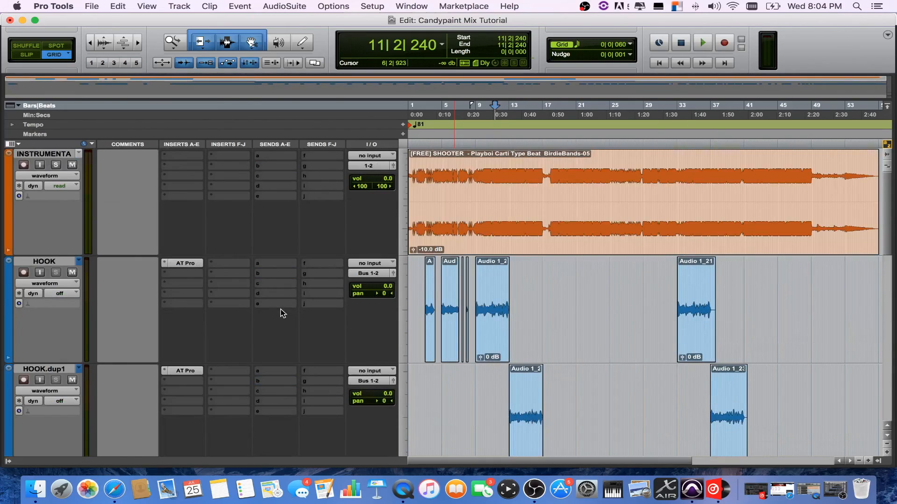
scroll(293, 304, down, 15)
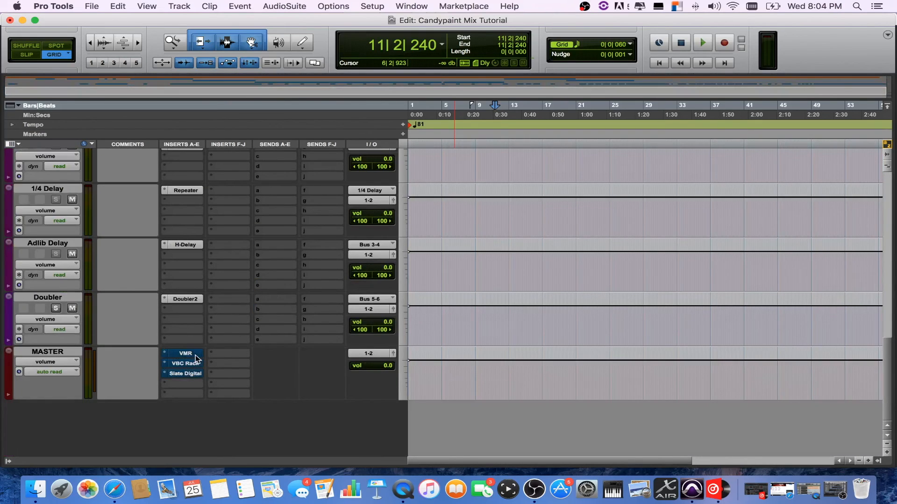
scroll(486, 262, up, 15)
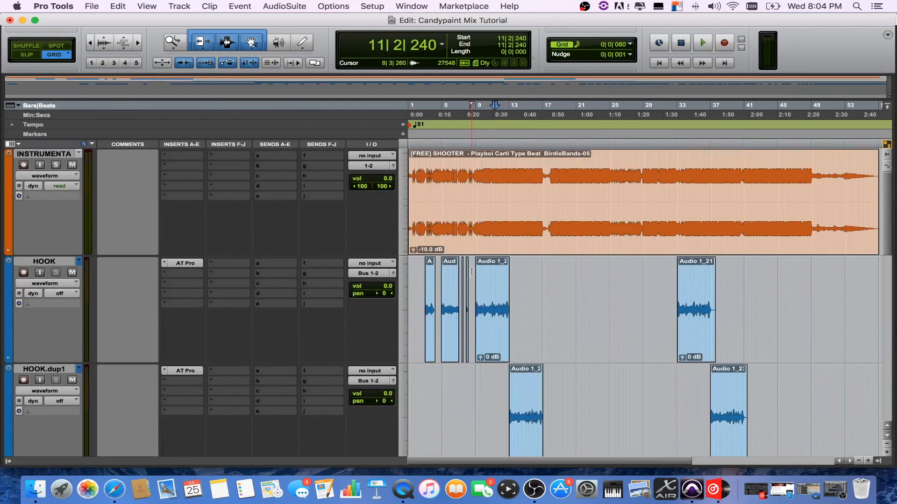
click(474, 267)
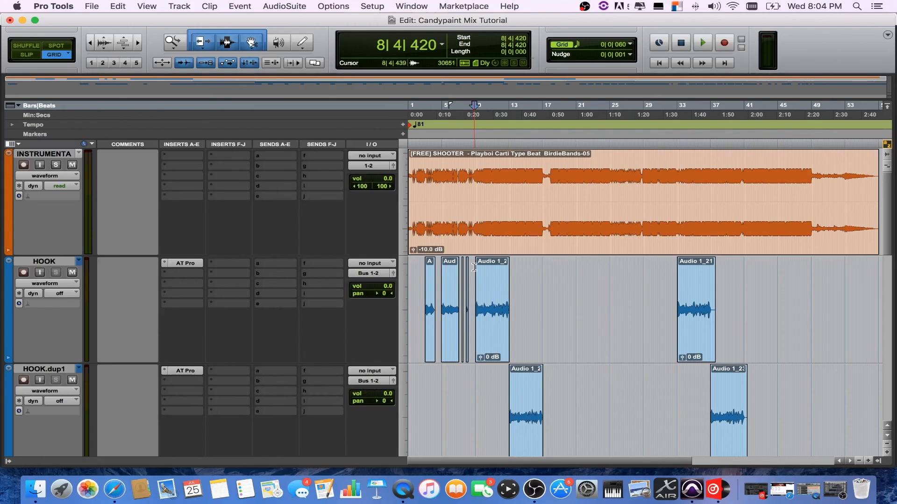
key(space)
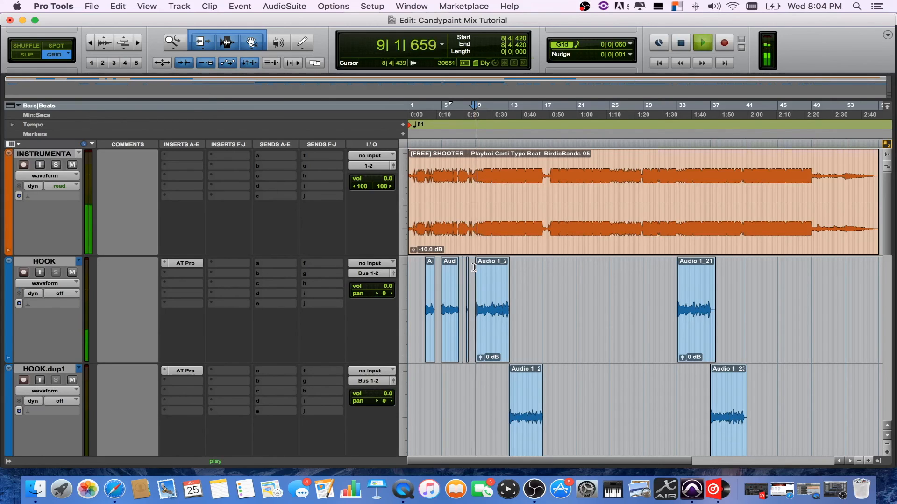